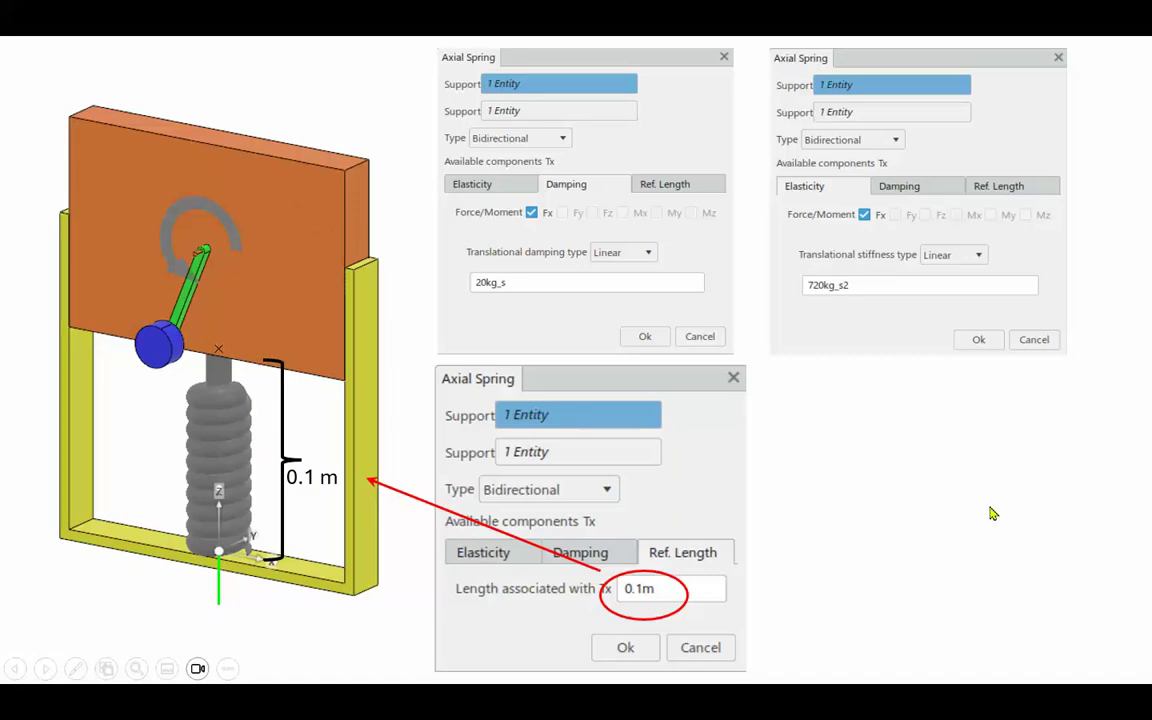
left_click(920, 497)
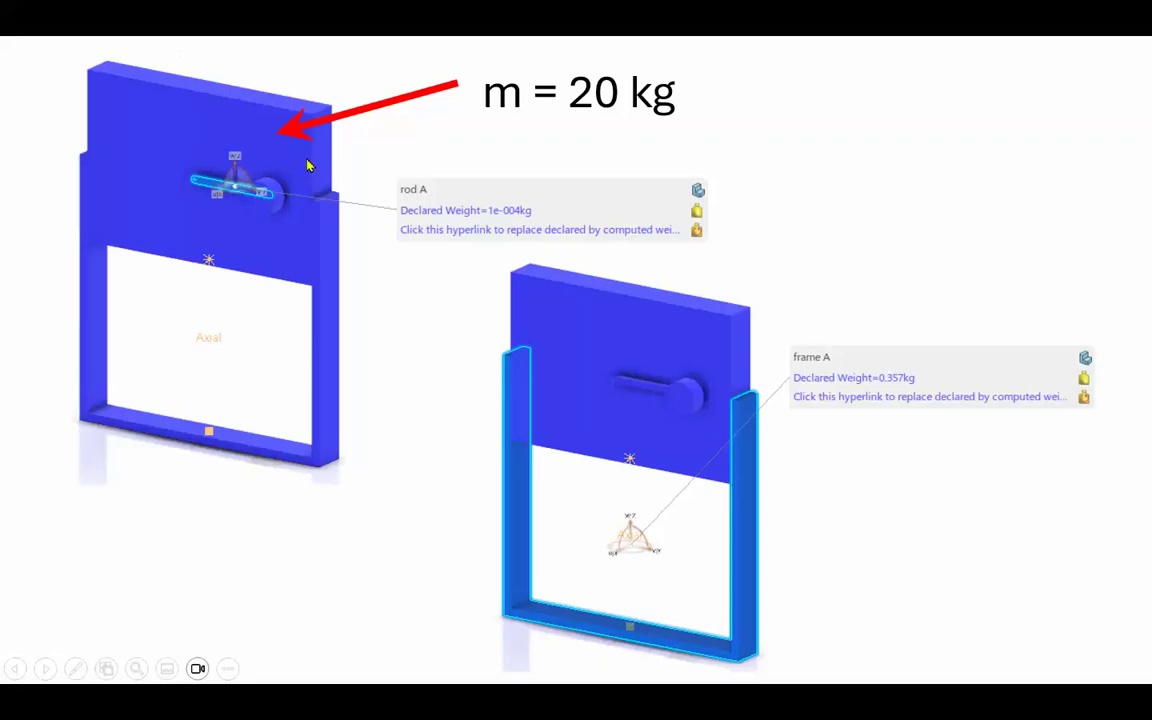
left_click(842, 121)
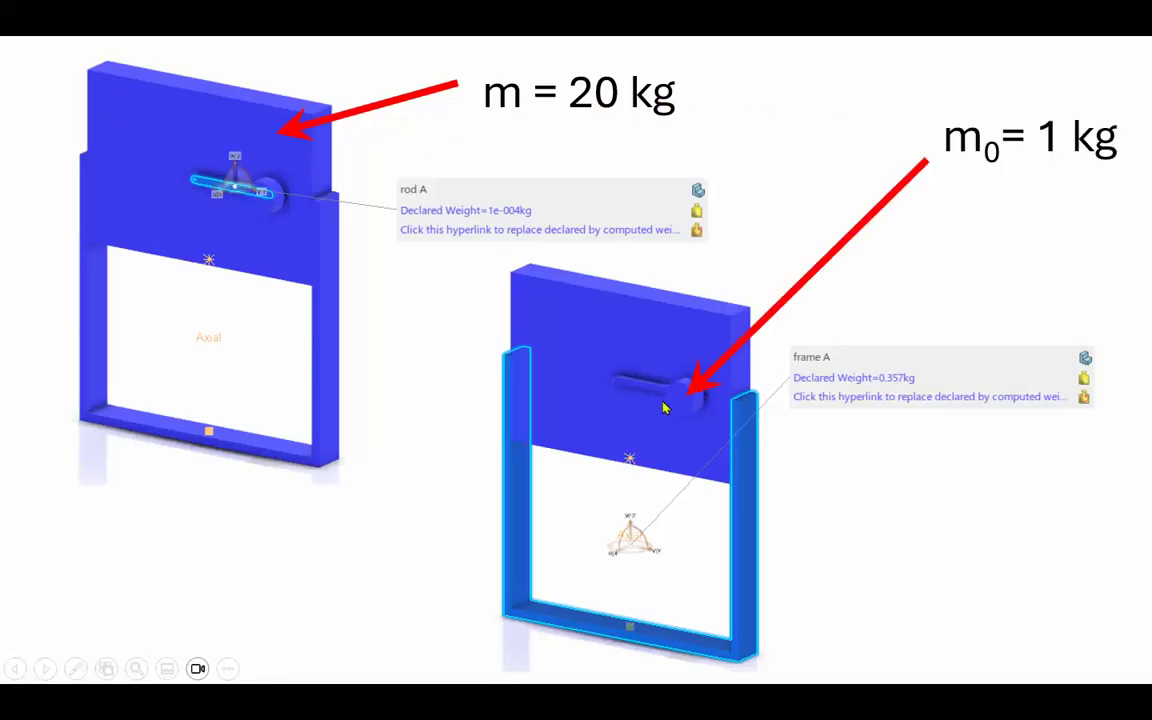
left_click(1051, 186)
left_click(1035, 193)
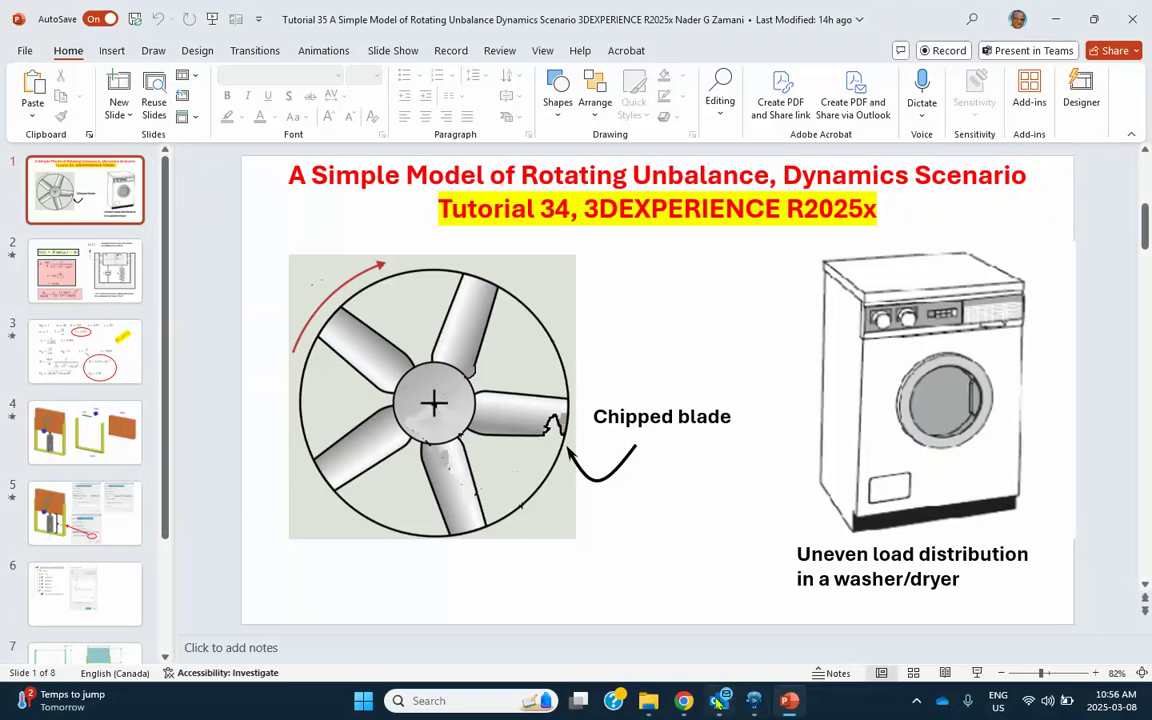
Switch to 3DEXPERIENCE CATIA and open the product with four parts in the Assembly Design app.
mouse_move(756, 702)
left_click(690, 630)
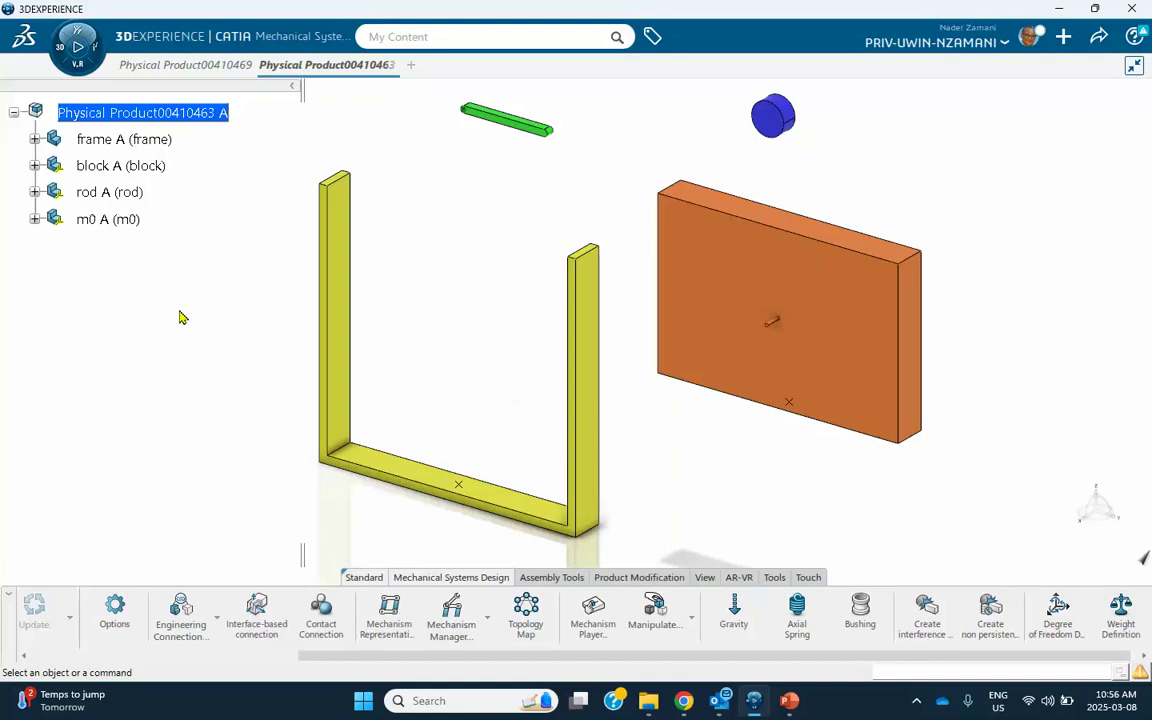
left_click(57, 60)
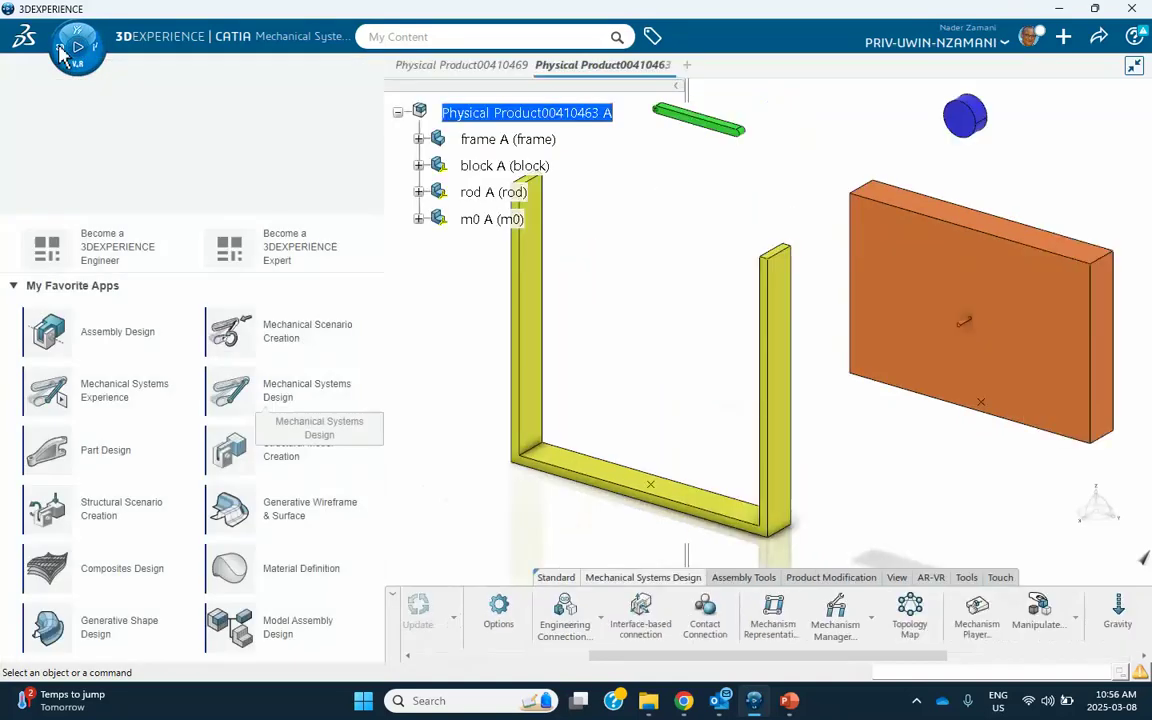
left_click(95, 334)
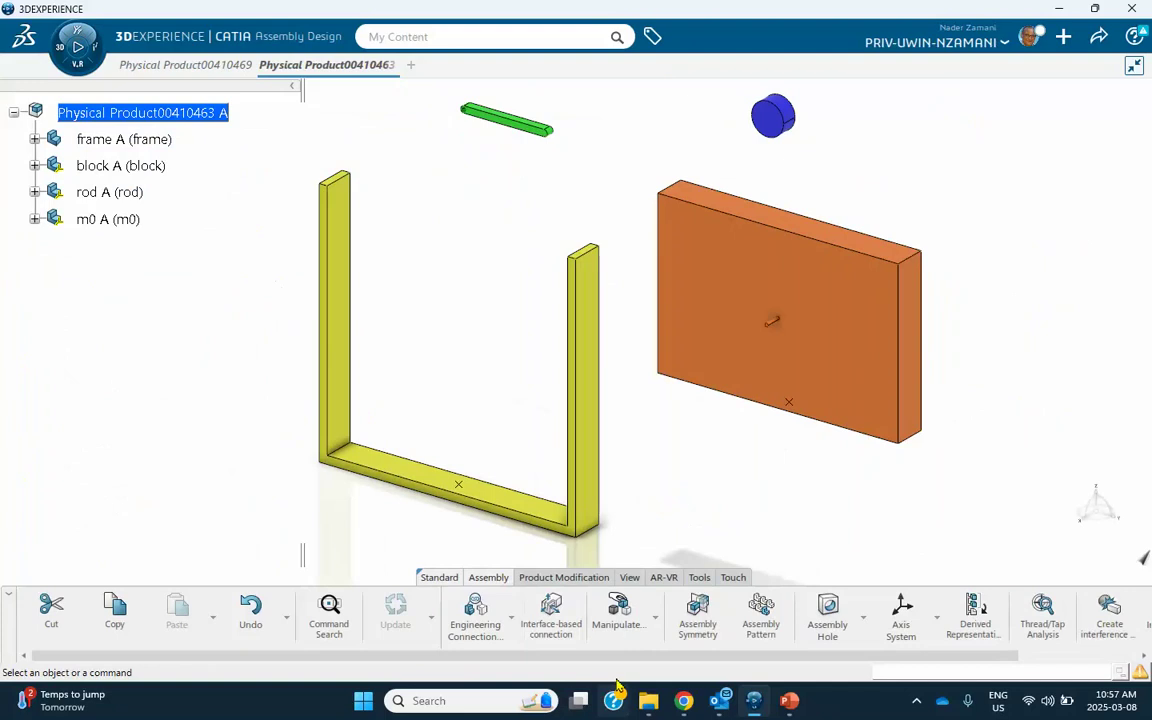
Ground the frame part with a Fix engineering connection.
left_click(510, 618)
left_click(490, 573)
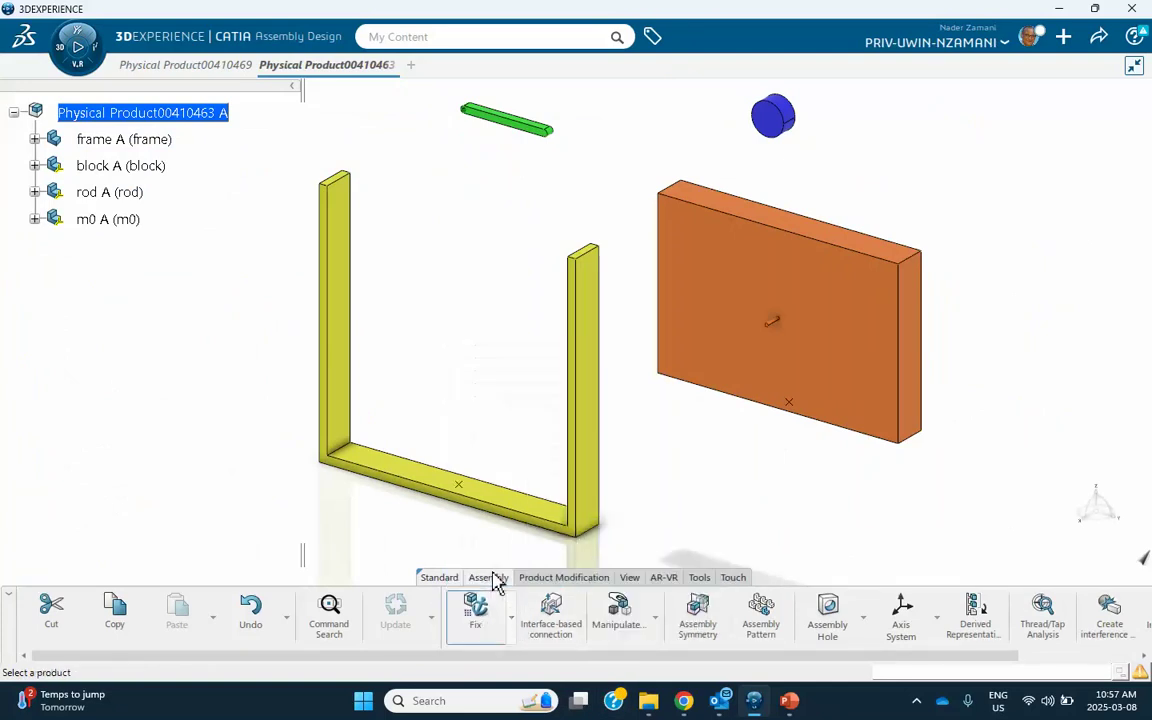
left_click(126, 140)
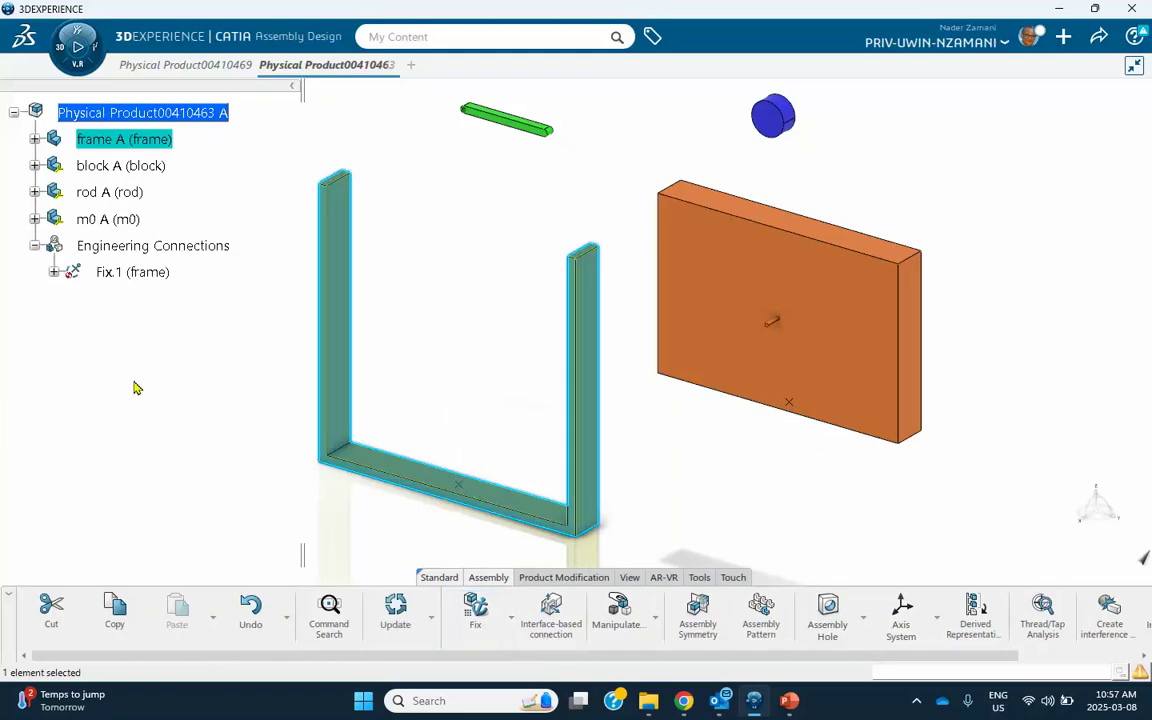
left_click(102, 377)
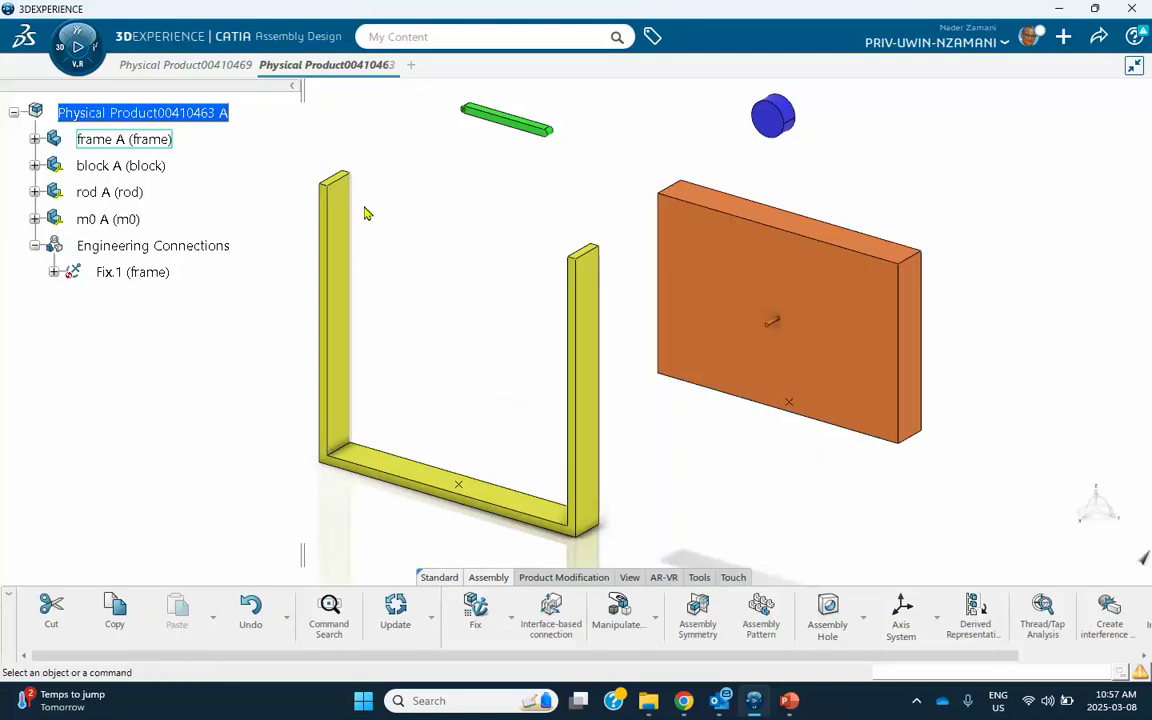
Define a Prismatic connection between block and frame from the line-line, plane-plane and offset template, making their vertical edges and front faces coincident.
left_click(511, 618)
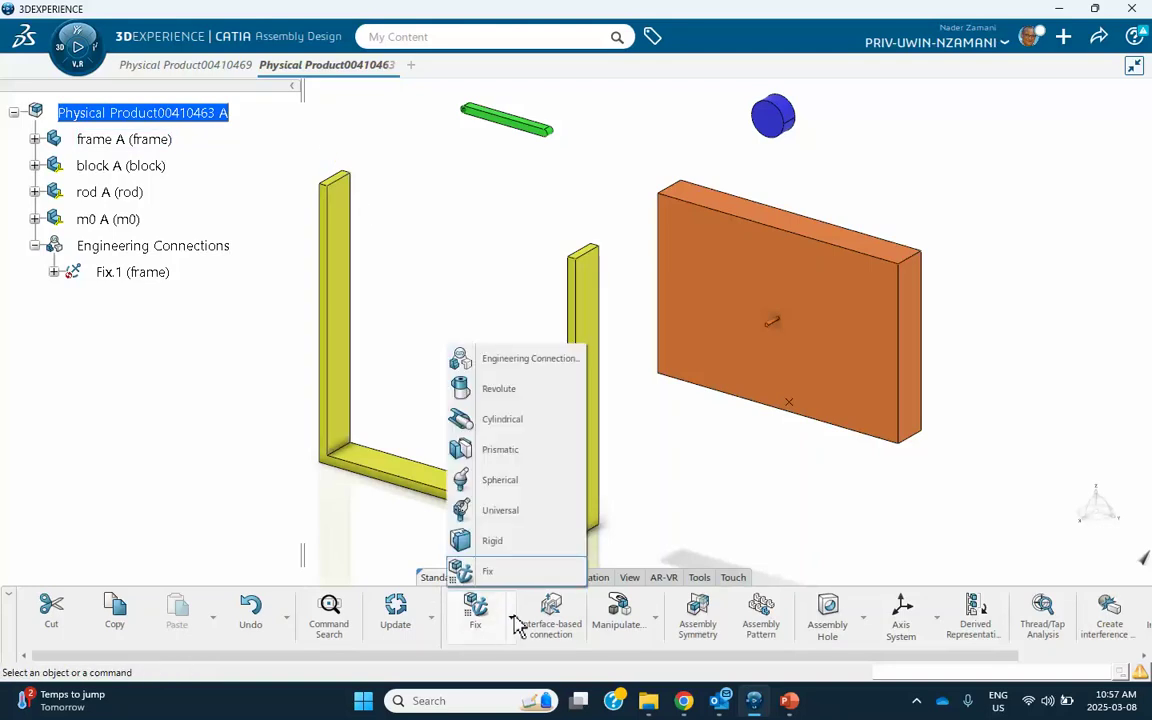
left_click(502, 452)
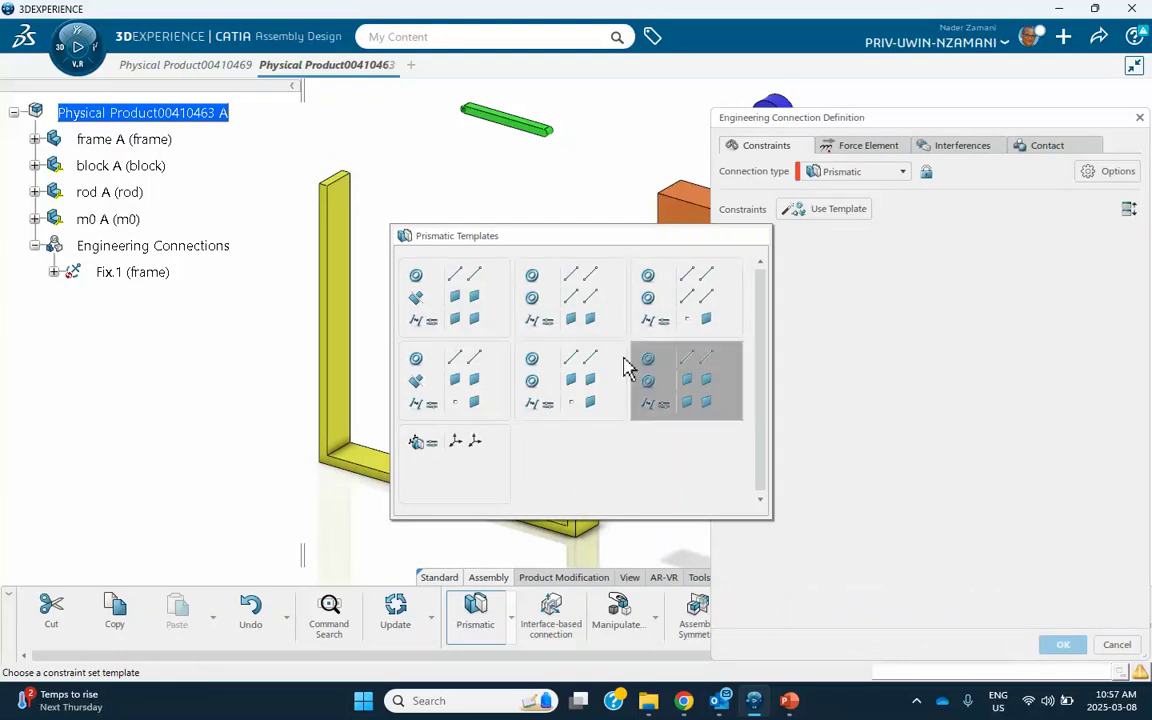
left_click(701, 401)
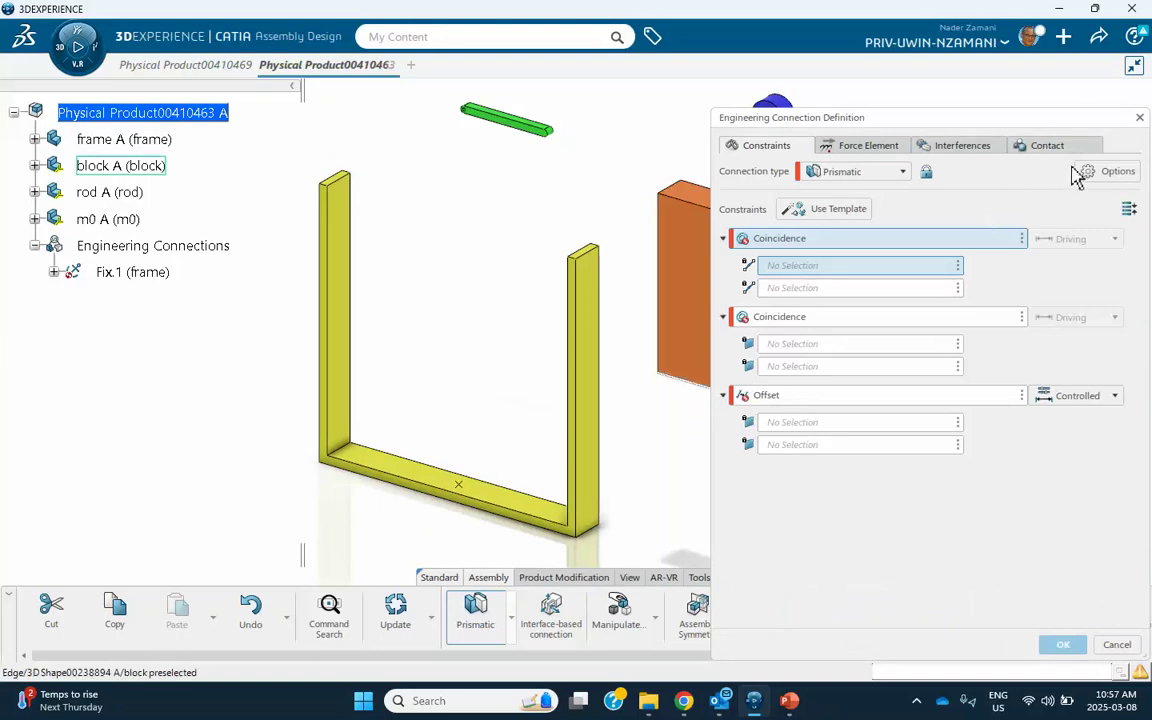
left_click(672, 246)
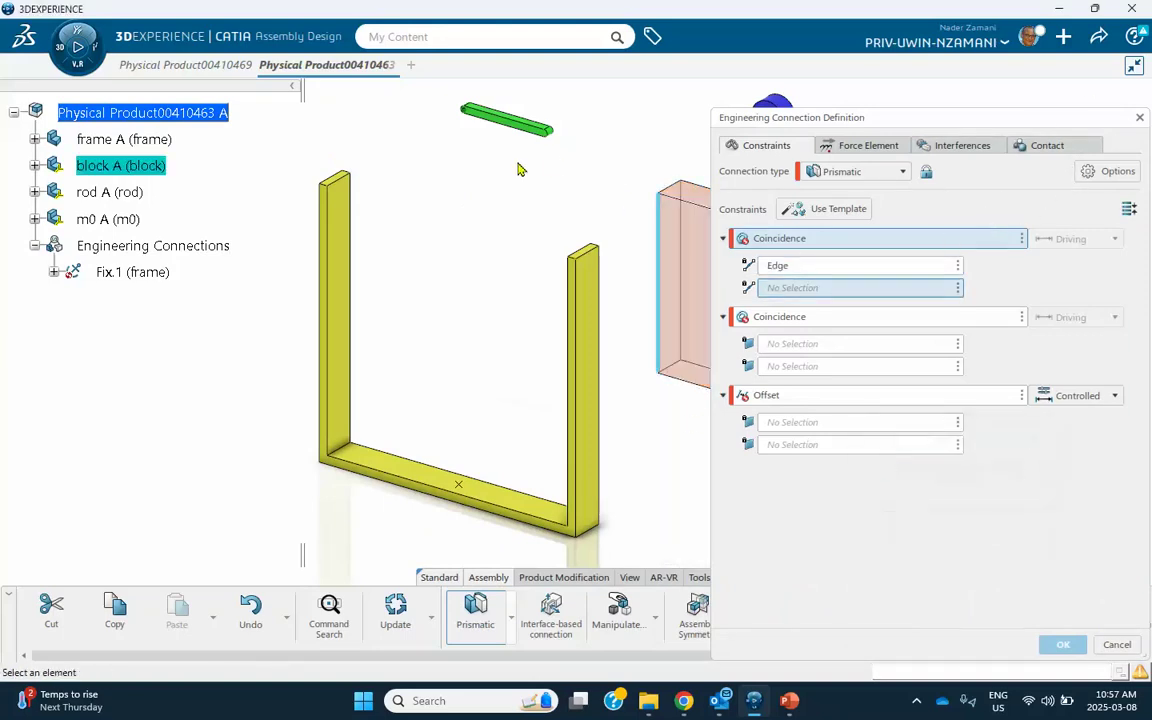
left_click(340, 252)
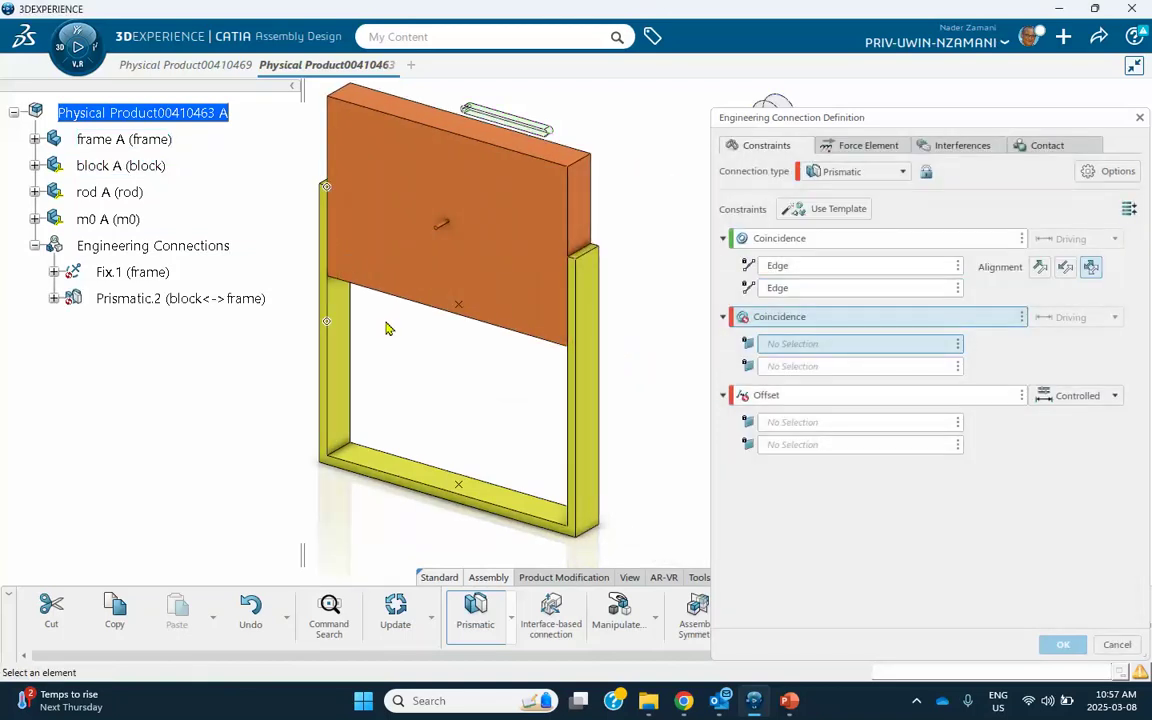
left_click(378, 210)
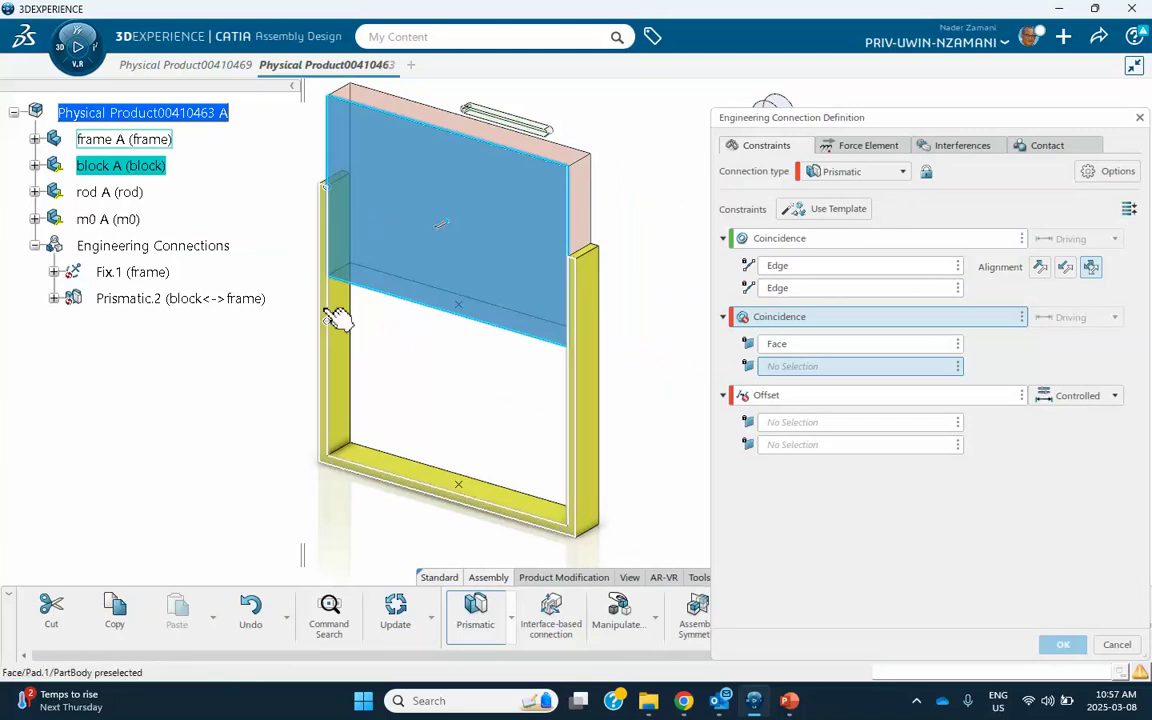
left_click(337, 316)
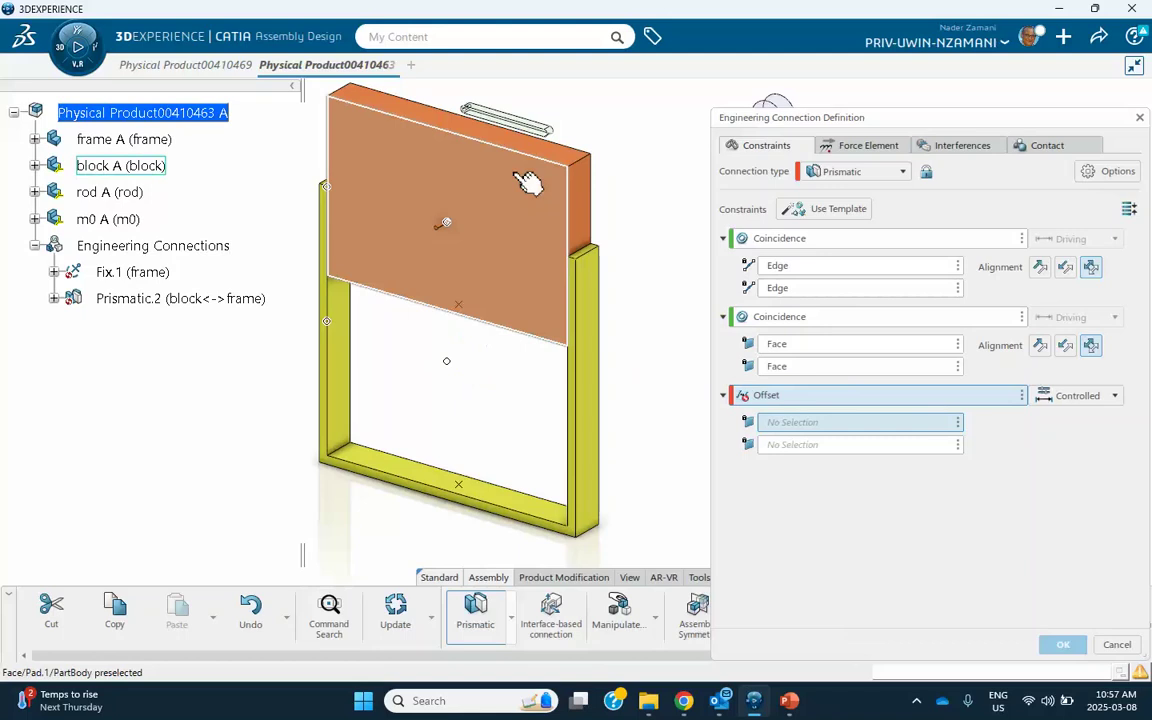
Remove the unused controlled Offset from the prismatic connection and accept it without making contact a specification.
left_click(1022, 396)
left_click(1057, 398)
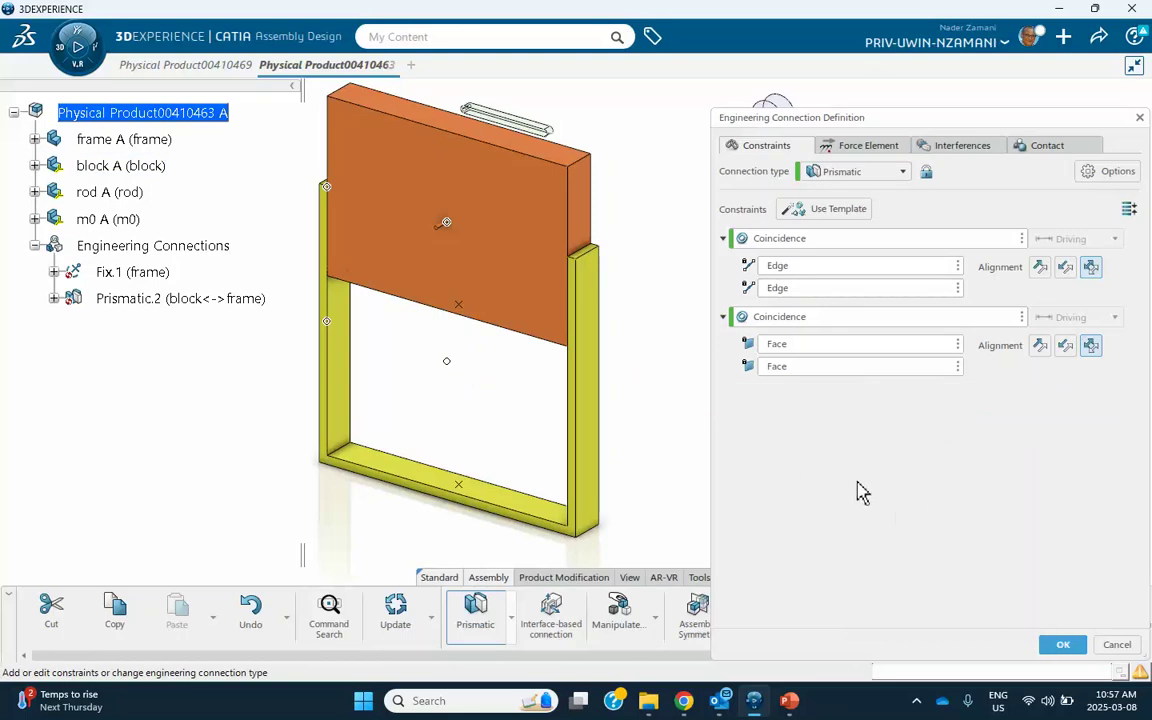
left_click(1060, 647)
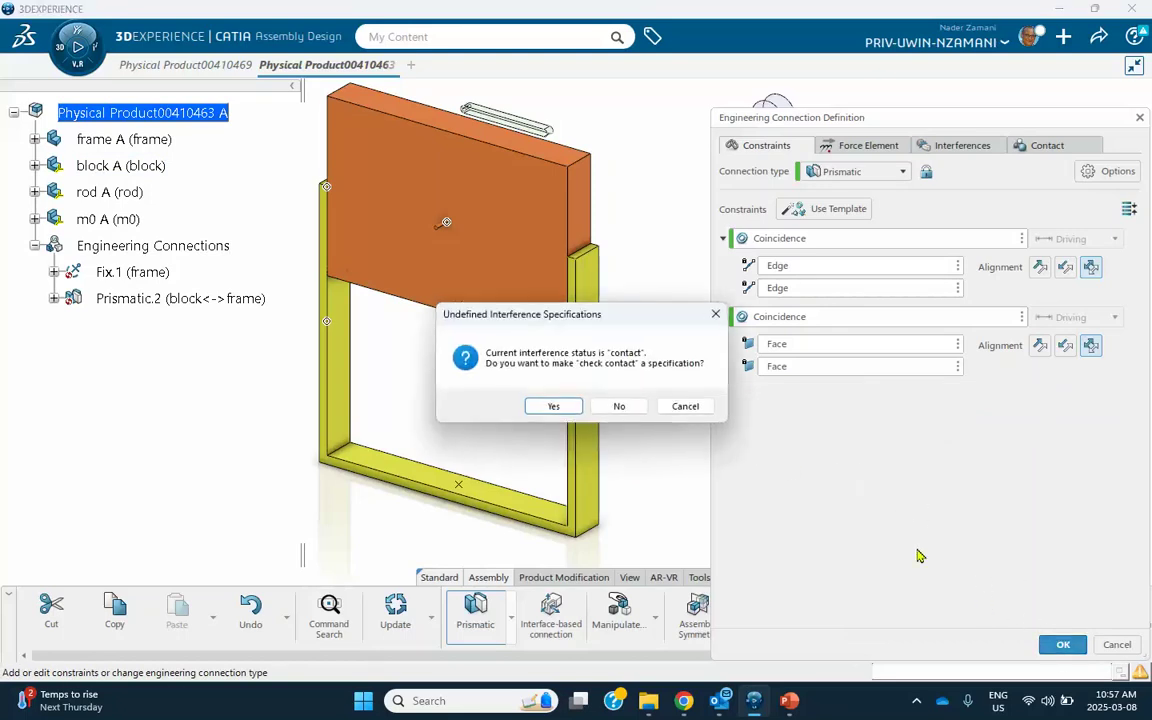
left_click(616, 406)
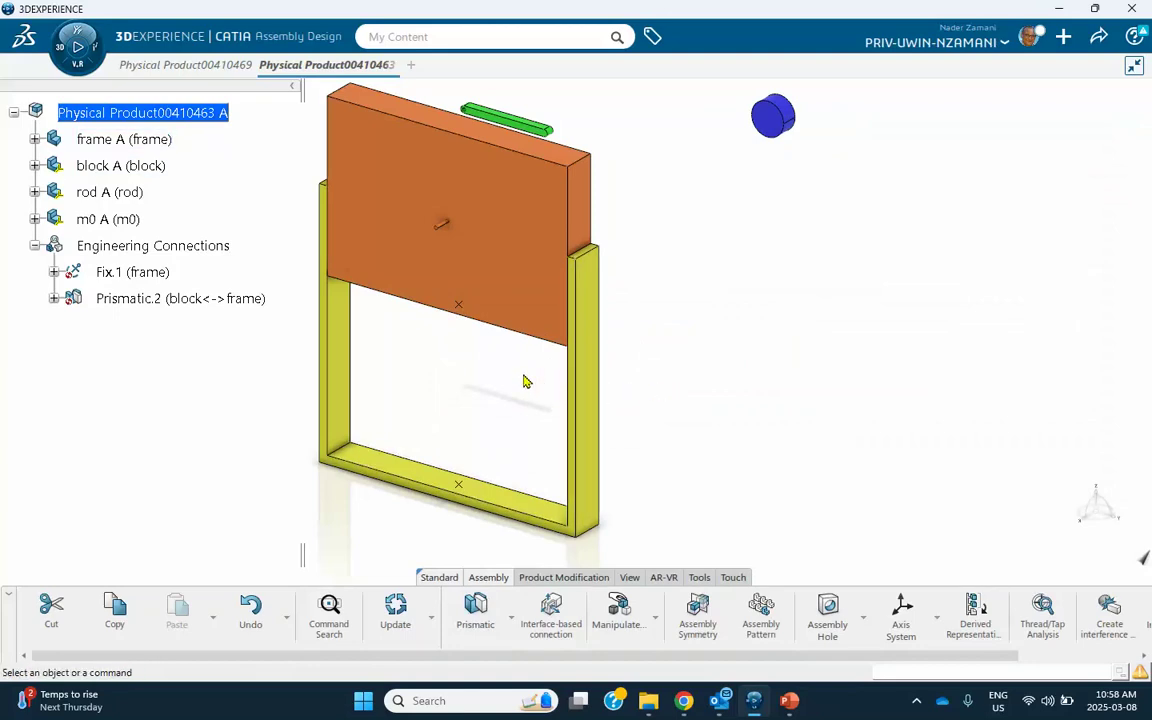
Add a driving Offset between the block's bottom face and the frame's inner bottom face as a new, separate engineering connection.
middle_click_drag(527, 381, 584, 350)
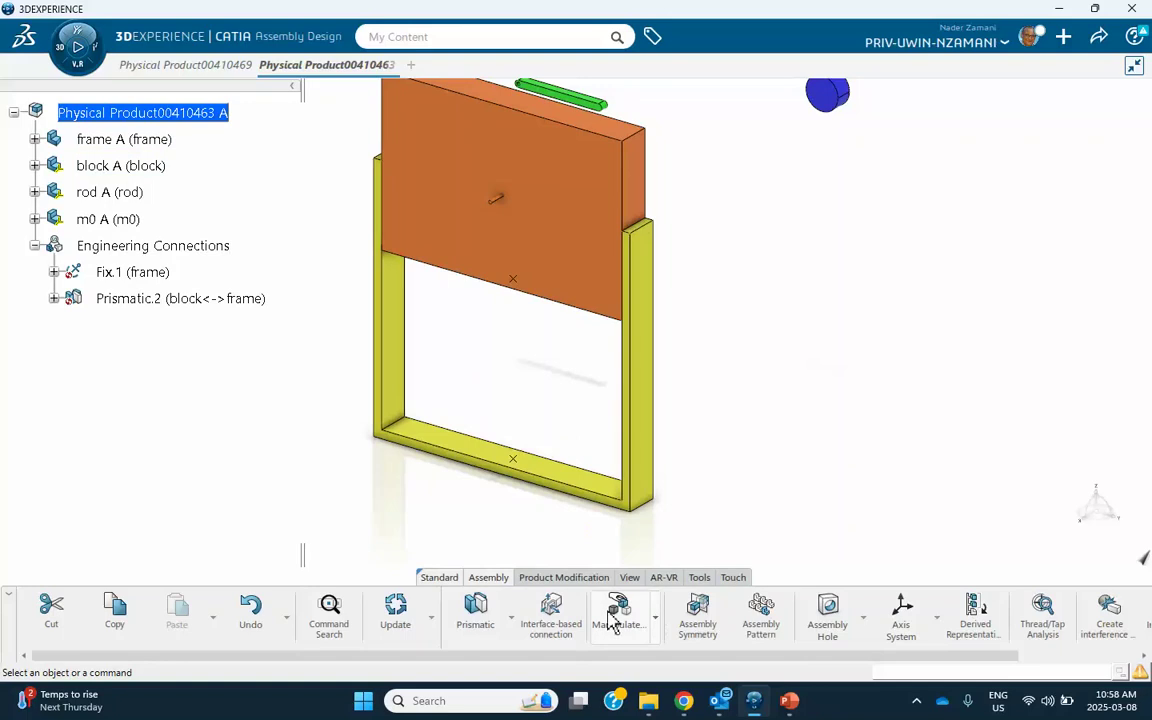
left_click(511, 618)
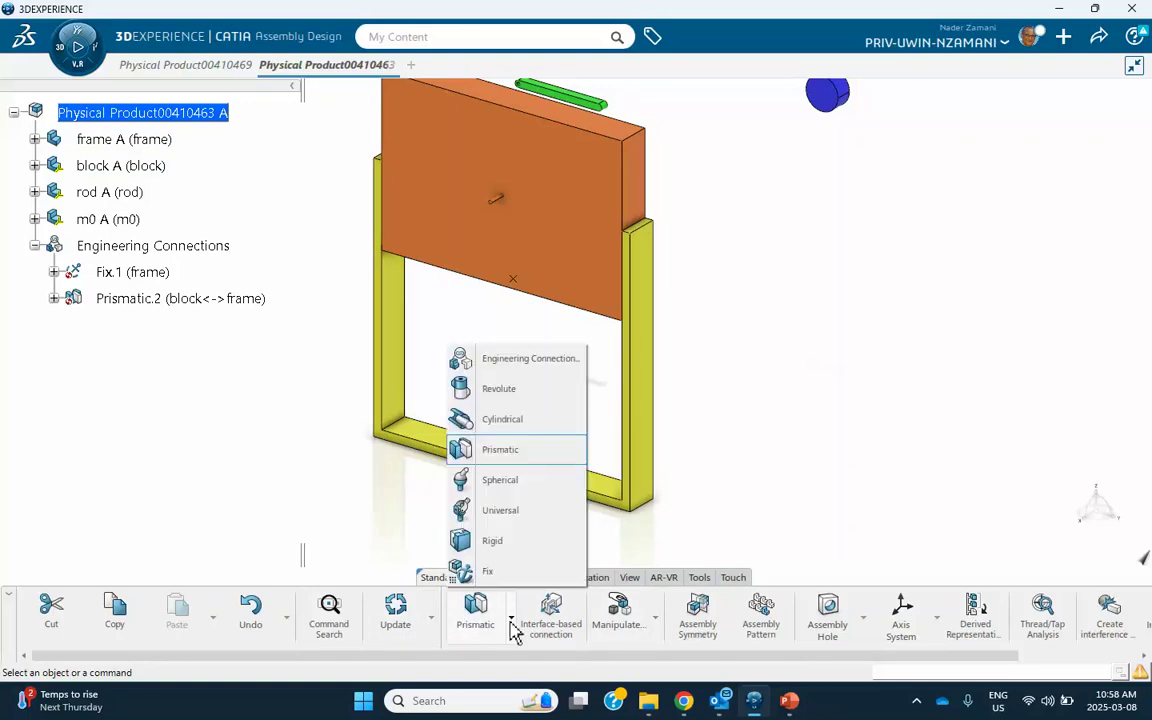
left_click(490, 362)
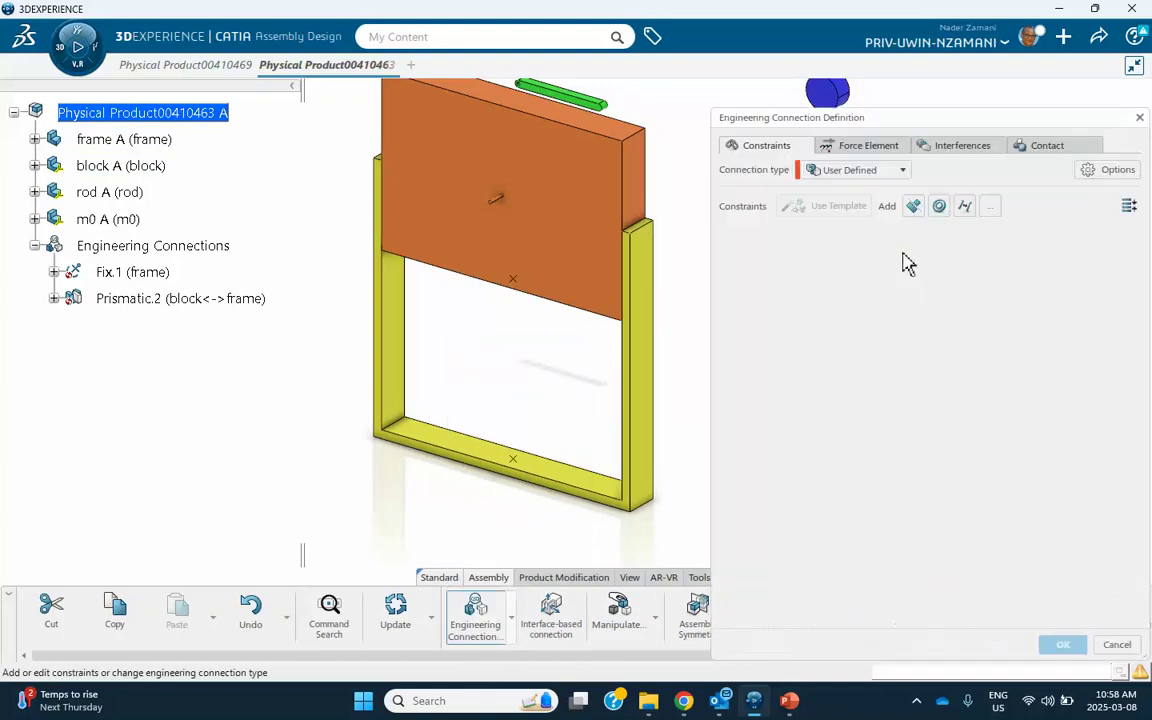
left_click(964, 210)
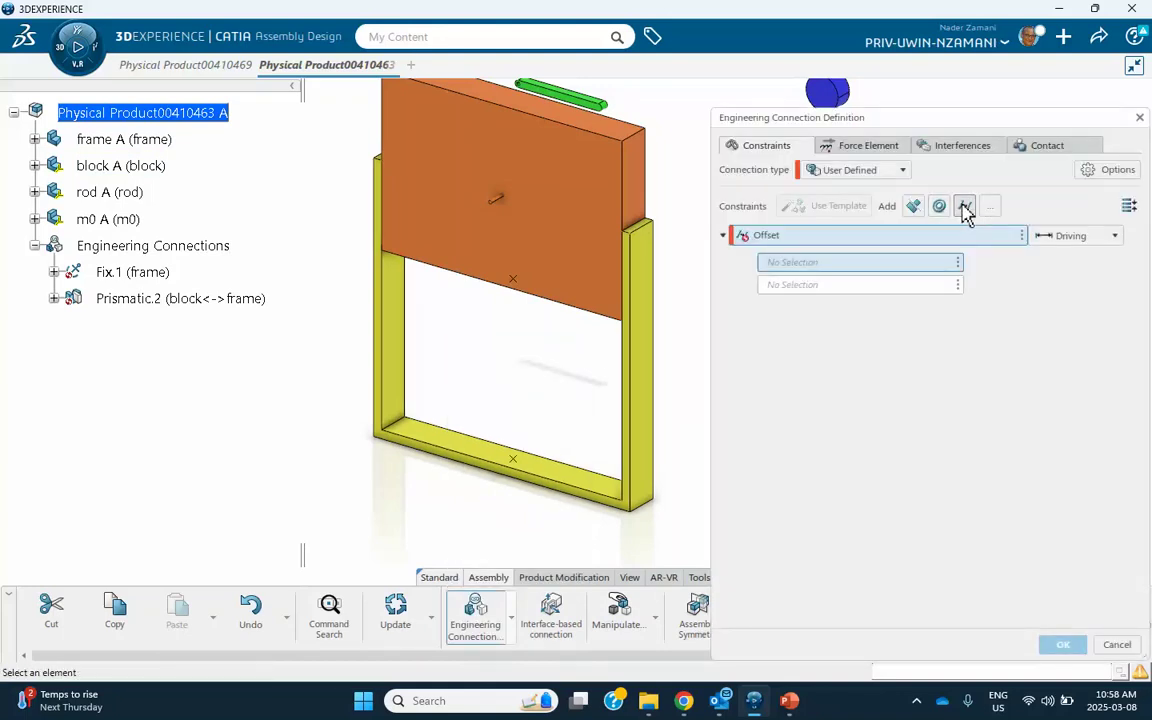
middle_click_drag(577, 427, 598, 478)
left_click(572, 322)
left_click(583, 478)
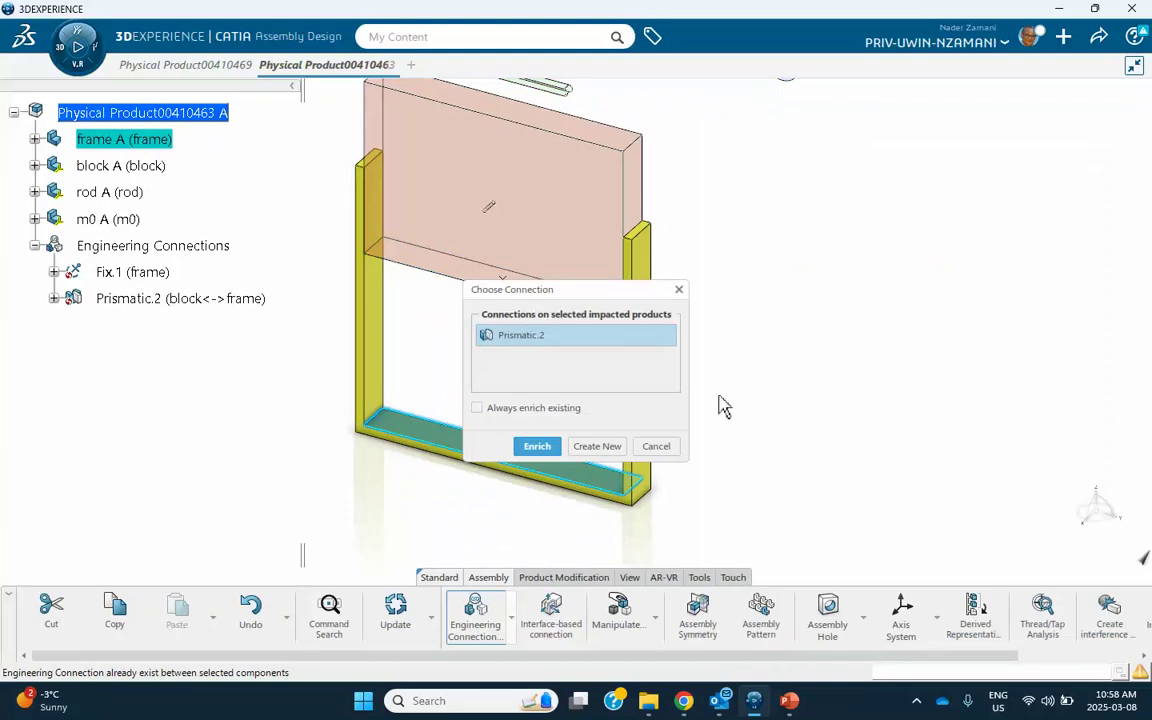
left_click(599, 450)
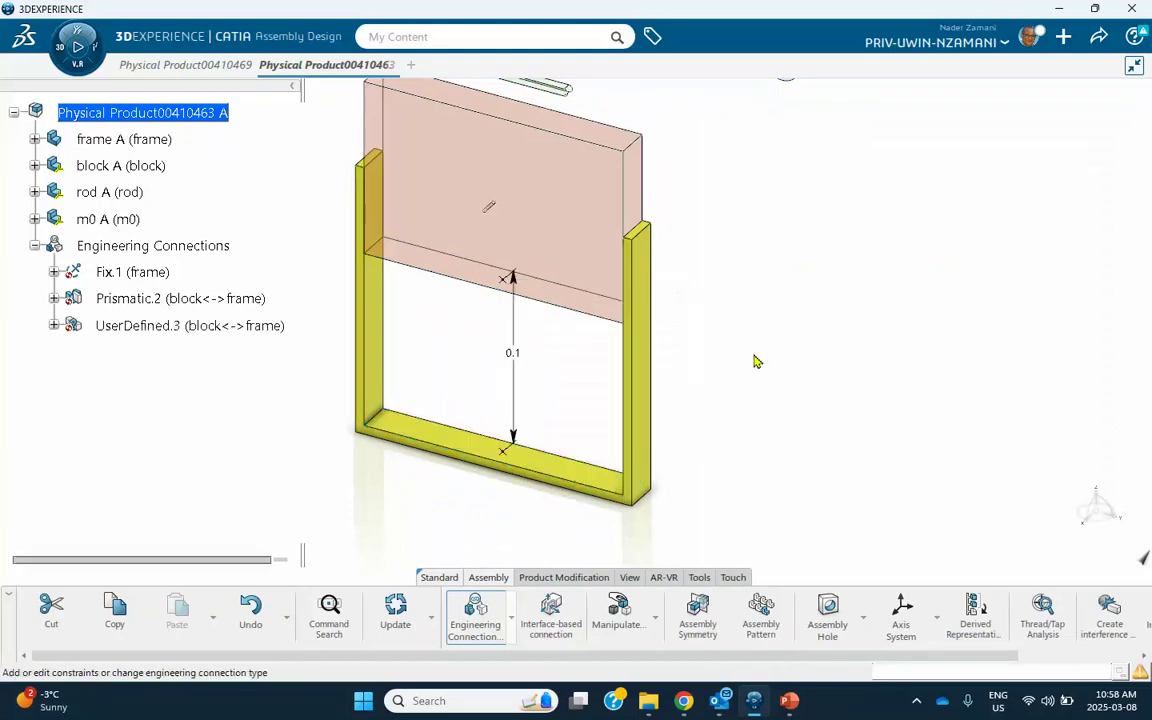
Set the offset distance between block and frame to 0.1 m and accept the connection without a contact specification.
left_click(904, 341)
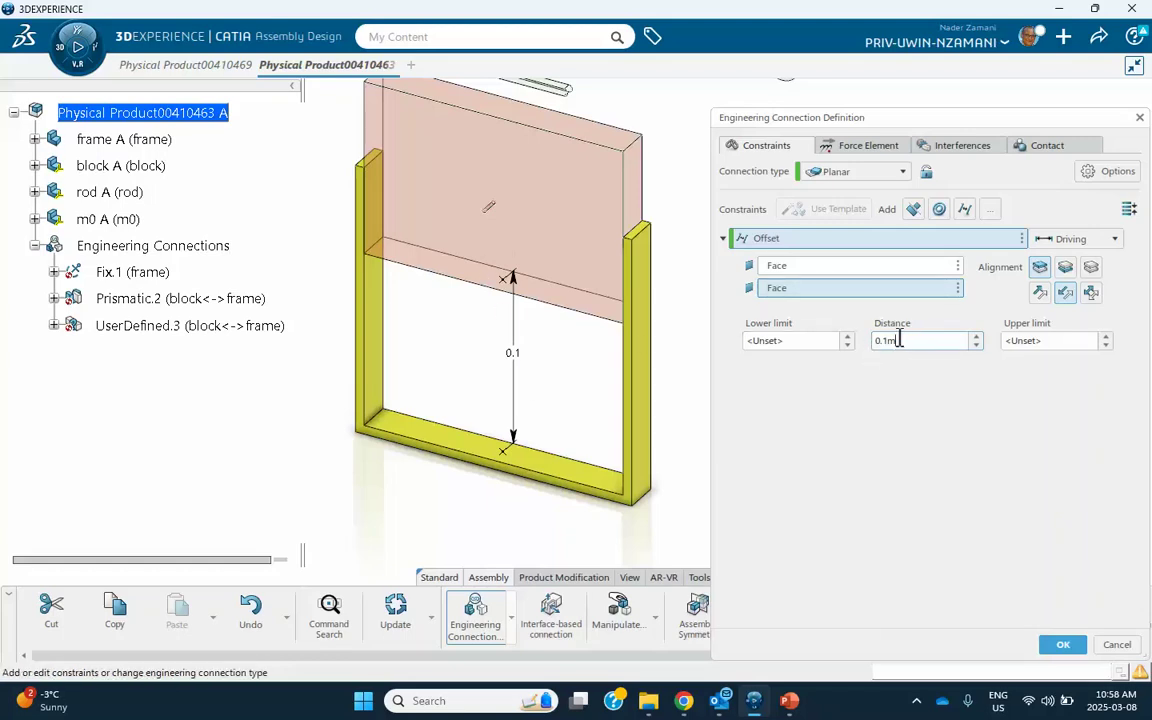
left_click(1065, 646)
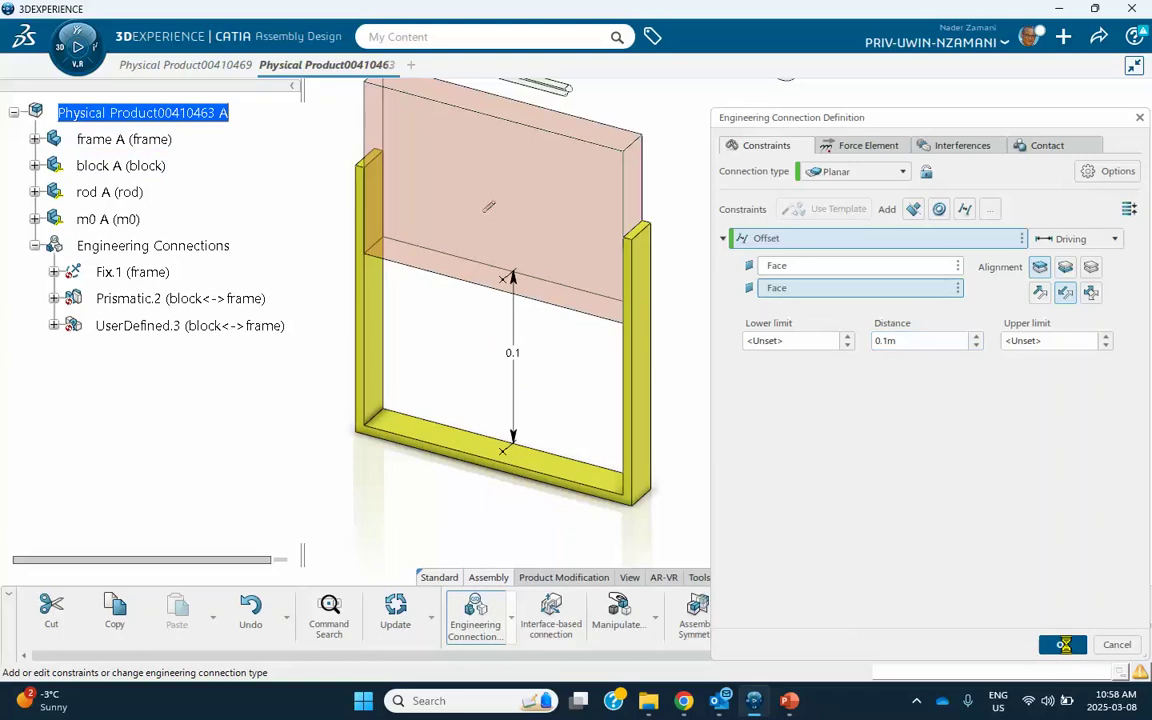
left_click(620, 407)
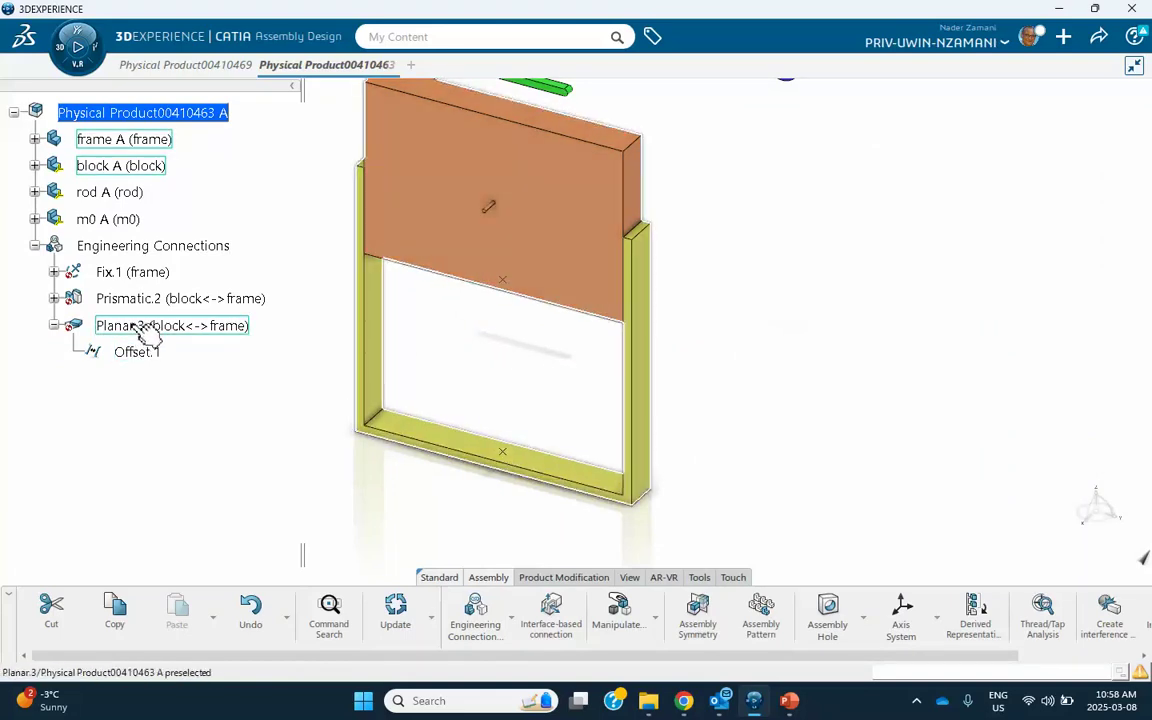
Delete the planar offset connection between block and frame.
right_click(139, 326)
left_click(172, 577)
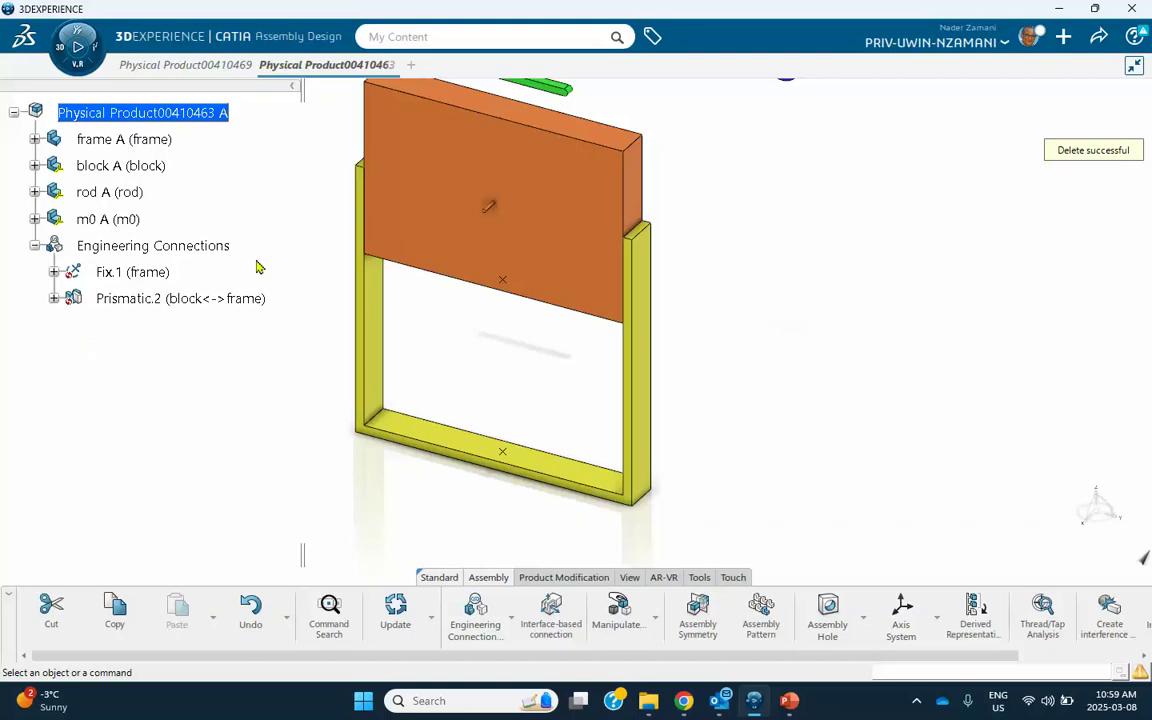
Start a revolute connection from the template with two coincidences and a controlled angle, and make the rod's end-hole axis coincident with the block's pin axis.
middle_click_drag(455, 216, 458, 320)
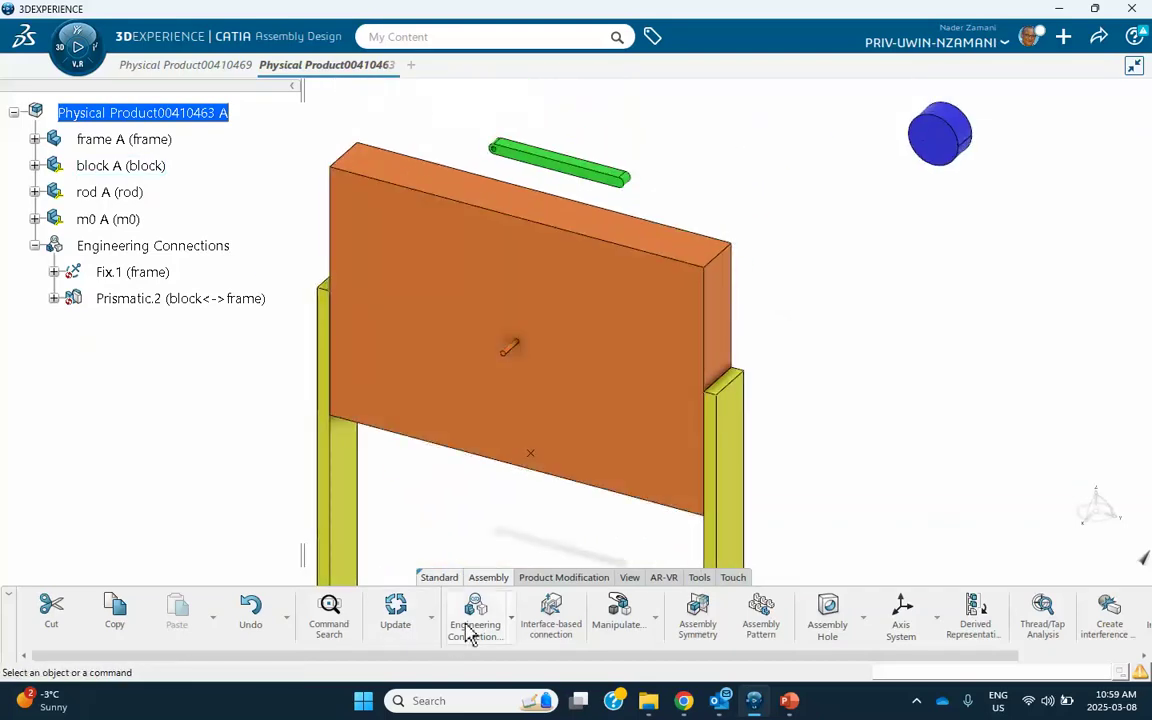
left_click(510, 619)
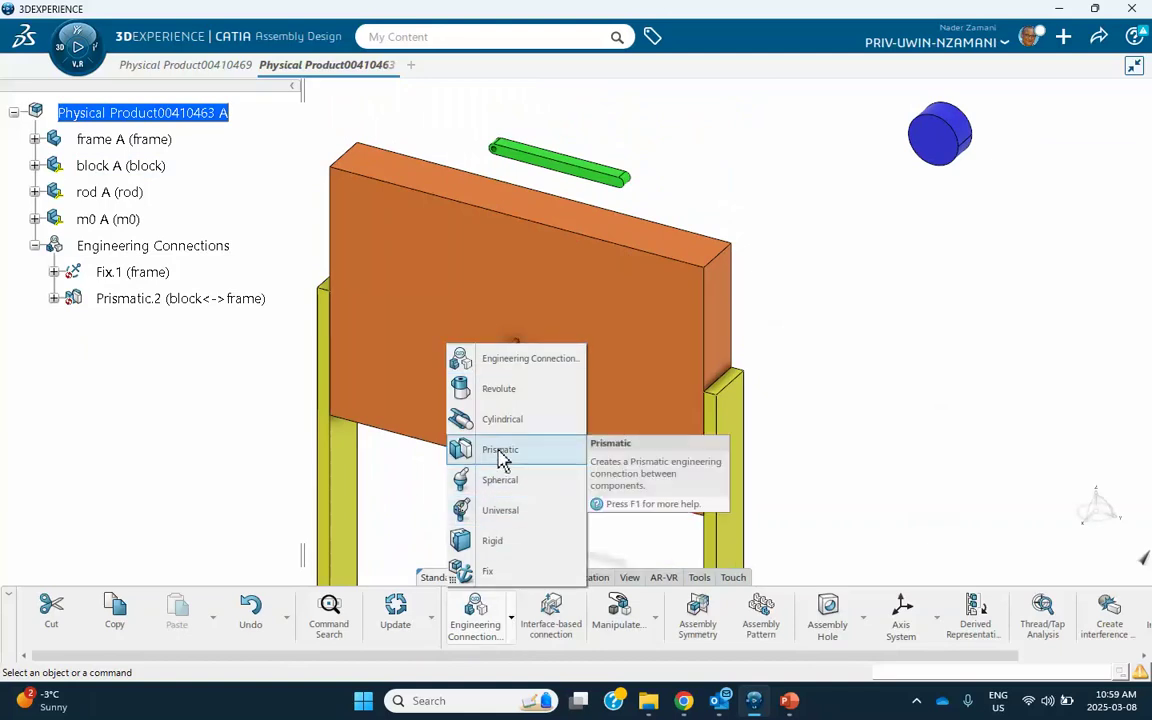
left_click(500, 390)
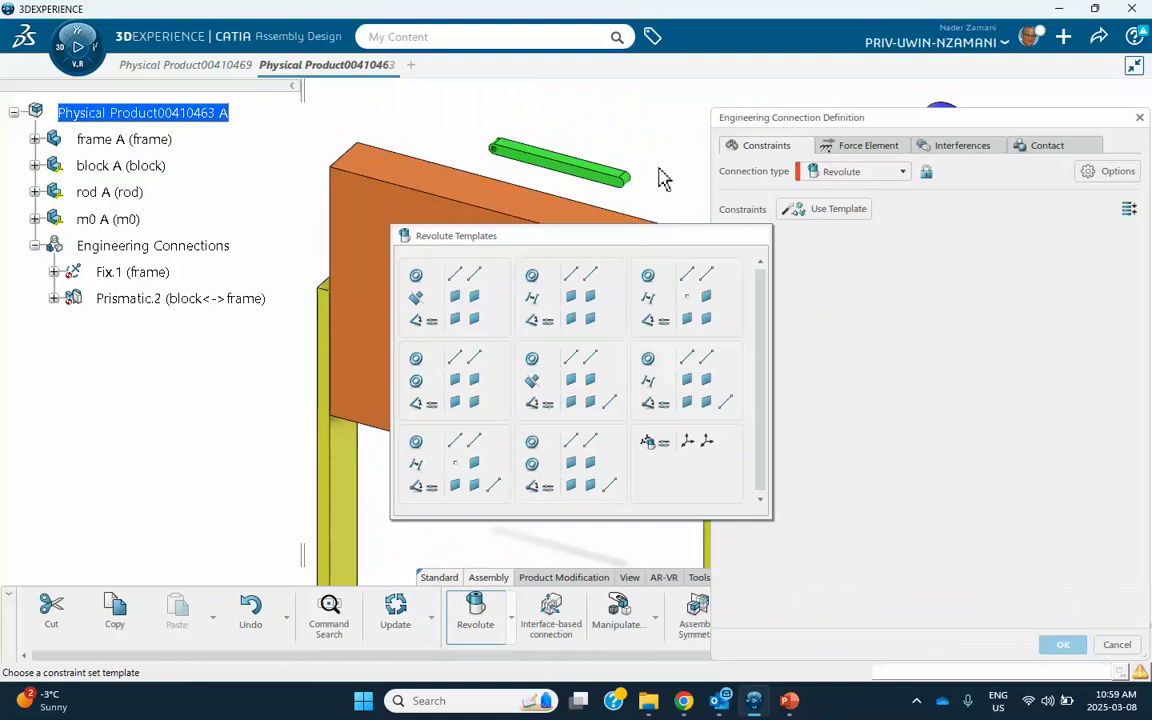
left_click(470, 380)
middle_click_drag(470, 342, 319, 319)
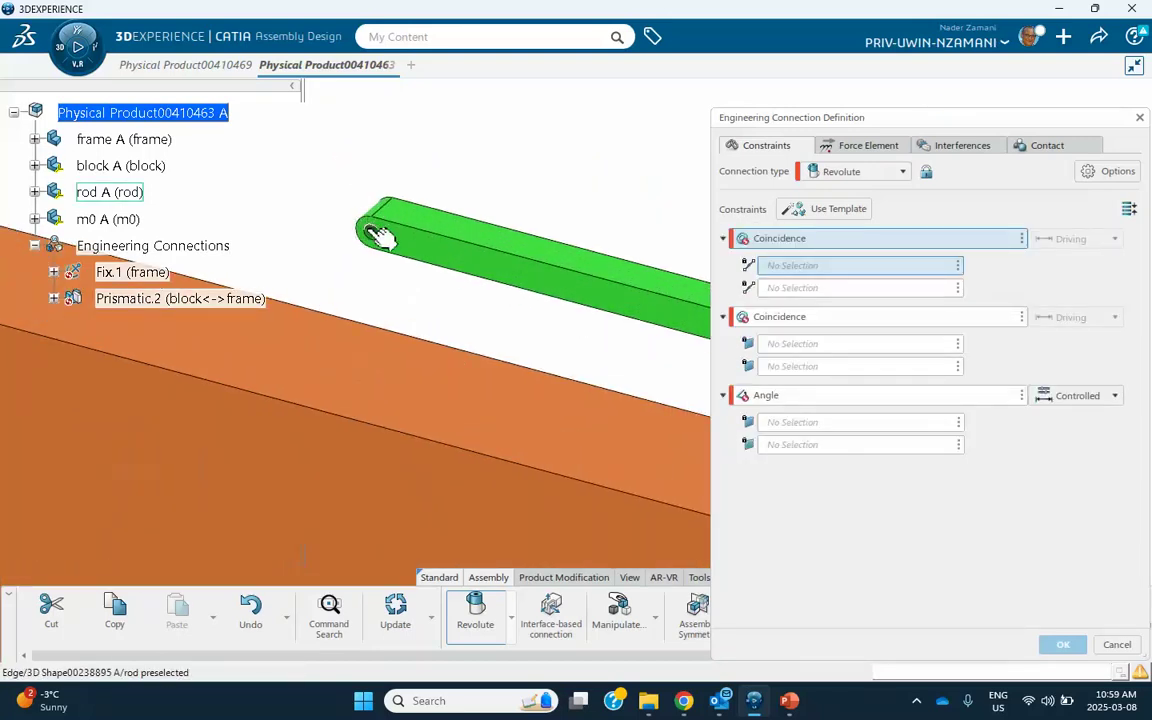
middle_click_drag(380, 235, 368, 175)
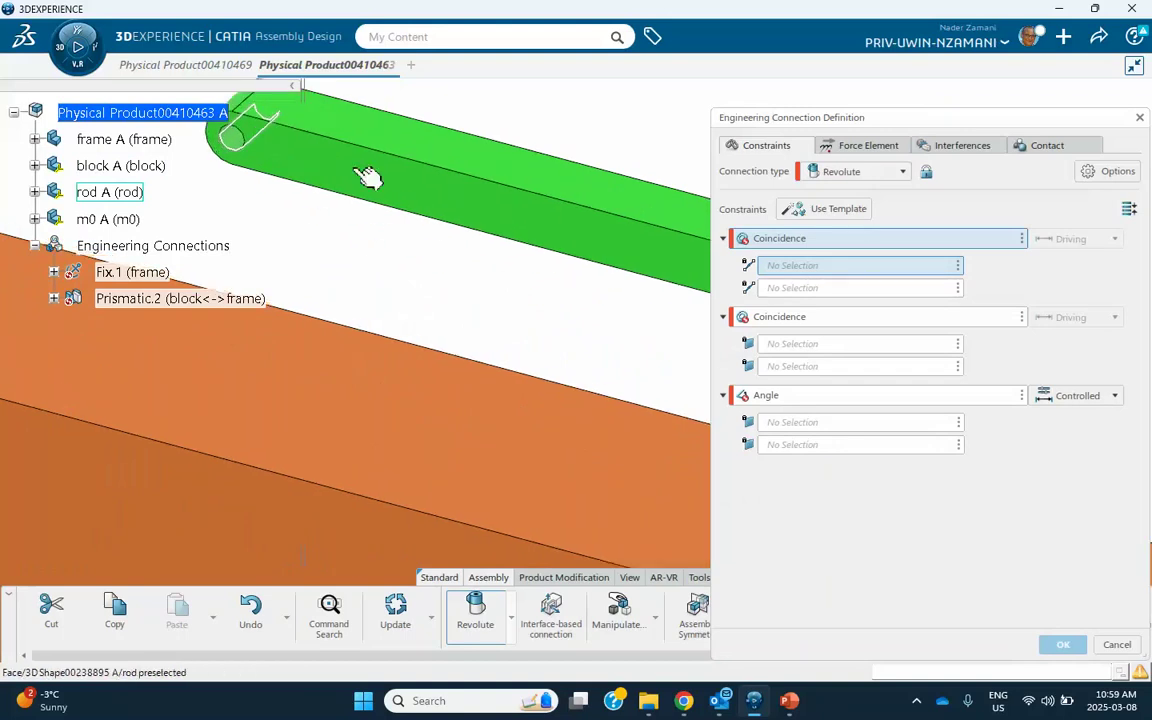
middle_click_drag(240, 140, 380, 205)
left_click(380, 205)
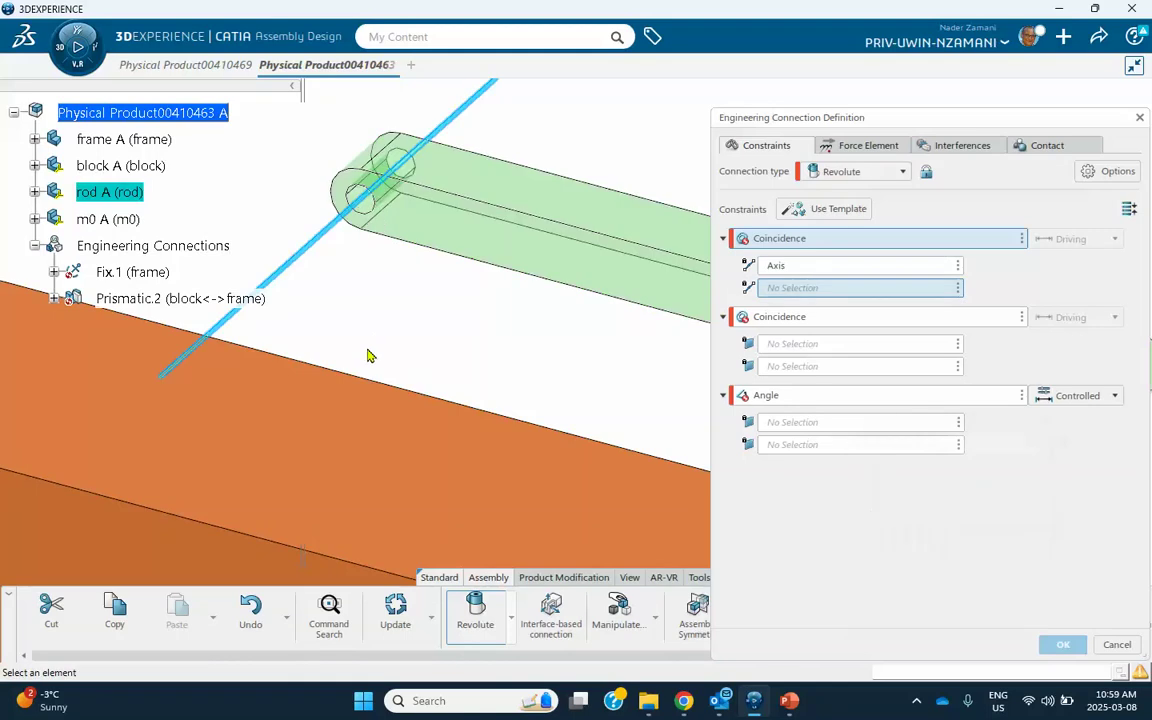
middle_click_drag(375, 345, 242, 69)
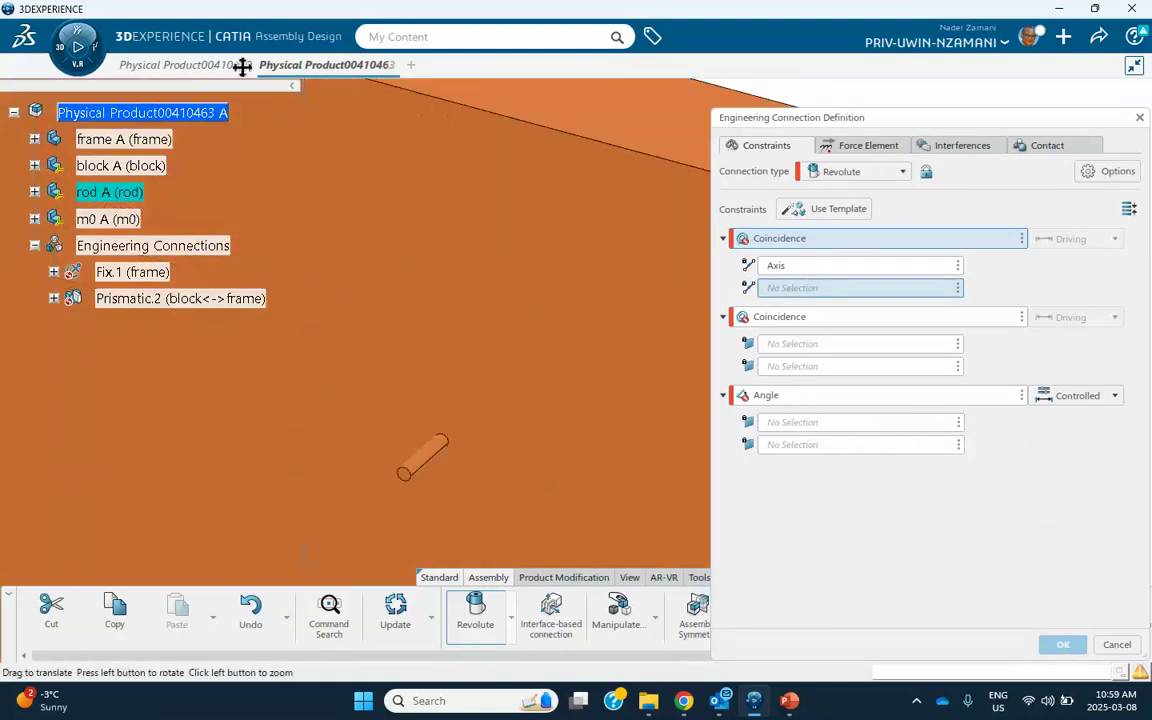
left_click(436, 465)
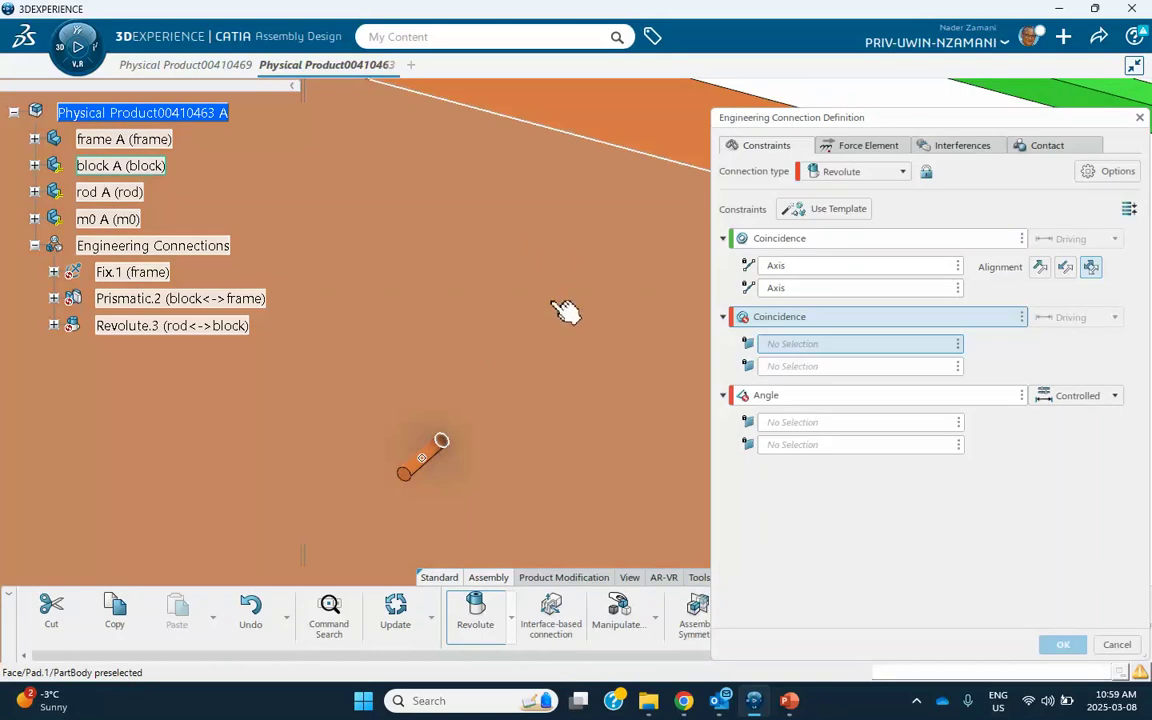
Make the block's pin-side face coincident with the facing flat face of the rod in the revolute connection.
left_click(549, 297)
middle_click_drag(549, 297, 136, 332)
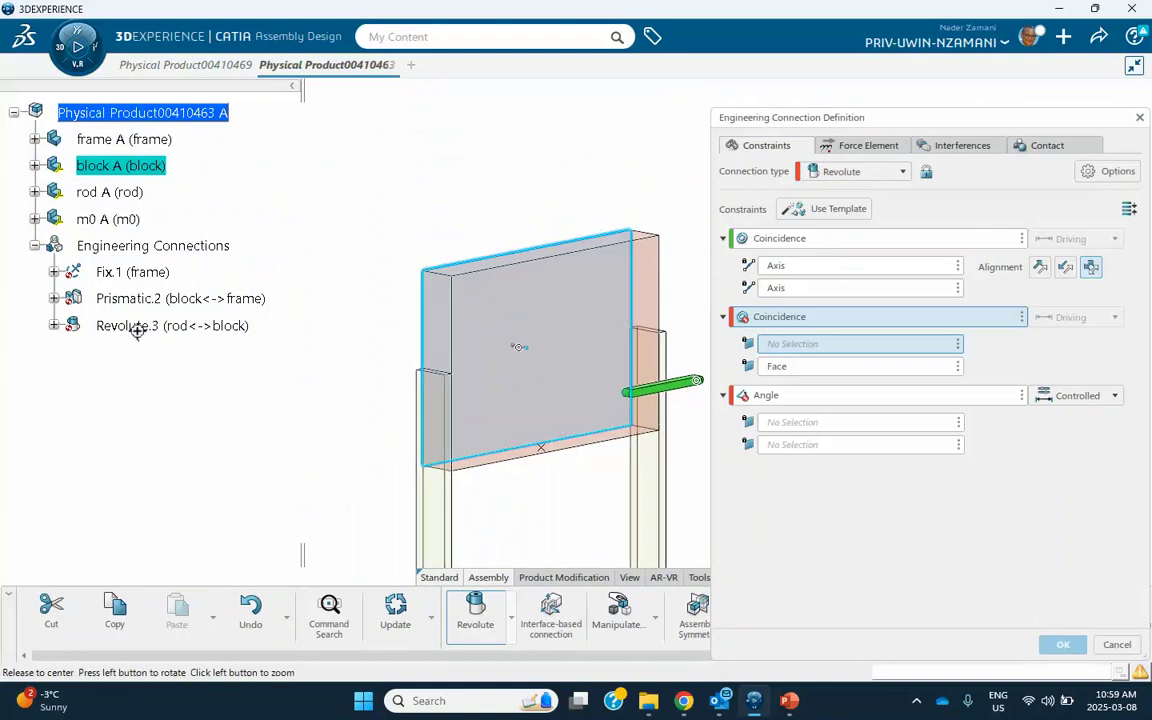
middle_click_drag(157, 383, 270, 365)
left_click(267, 370)
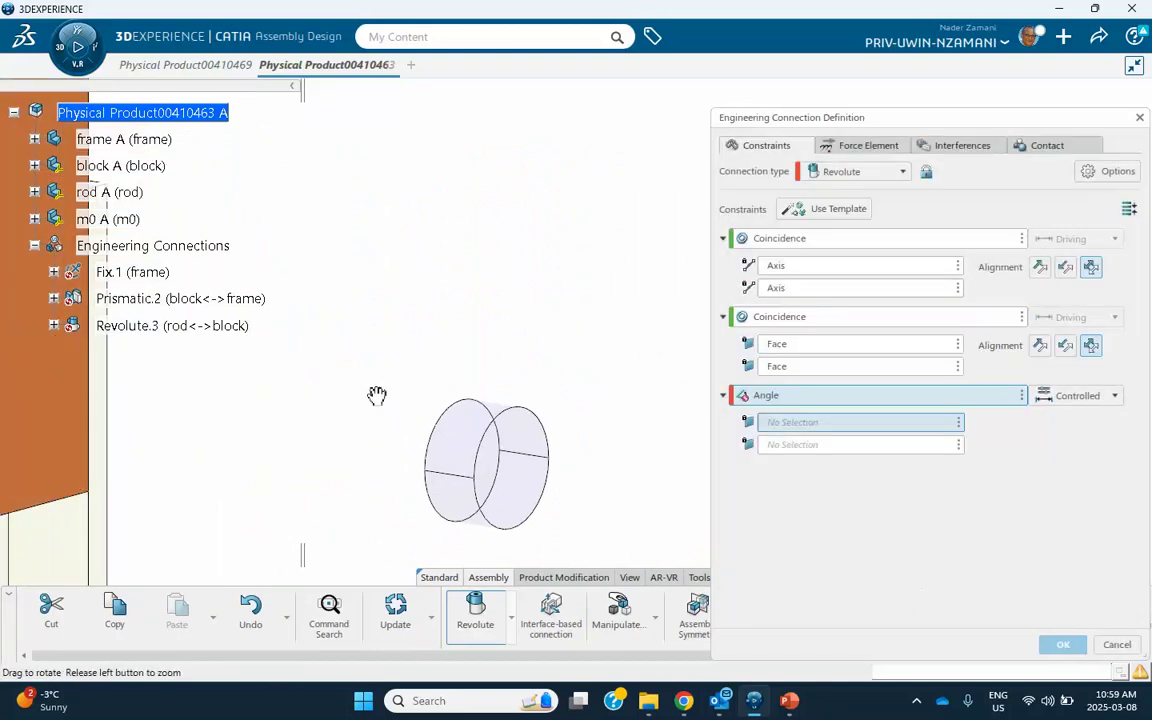
Define the revolute connection's controlled angle between the zx plane of the rod and the zx plane of the block.
middle_click_drag(376, 395, 658, 311)
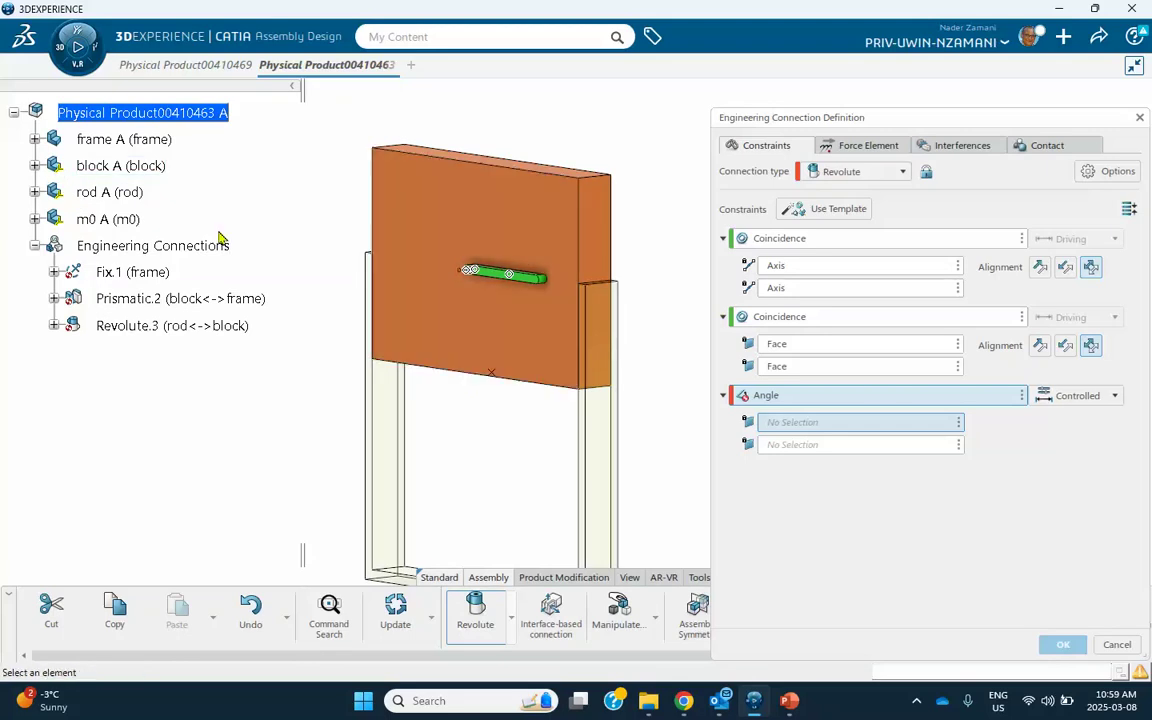
left_click(35, 192)
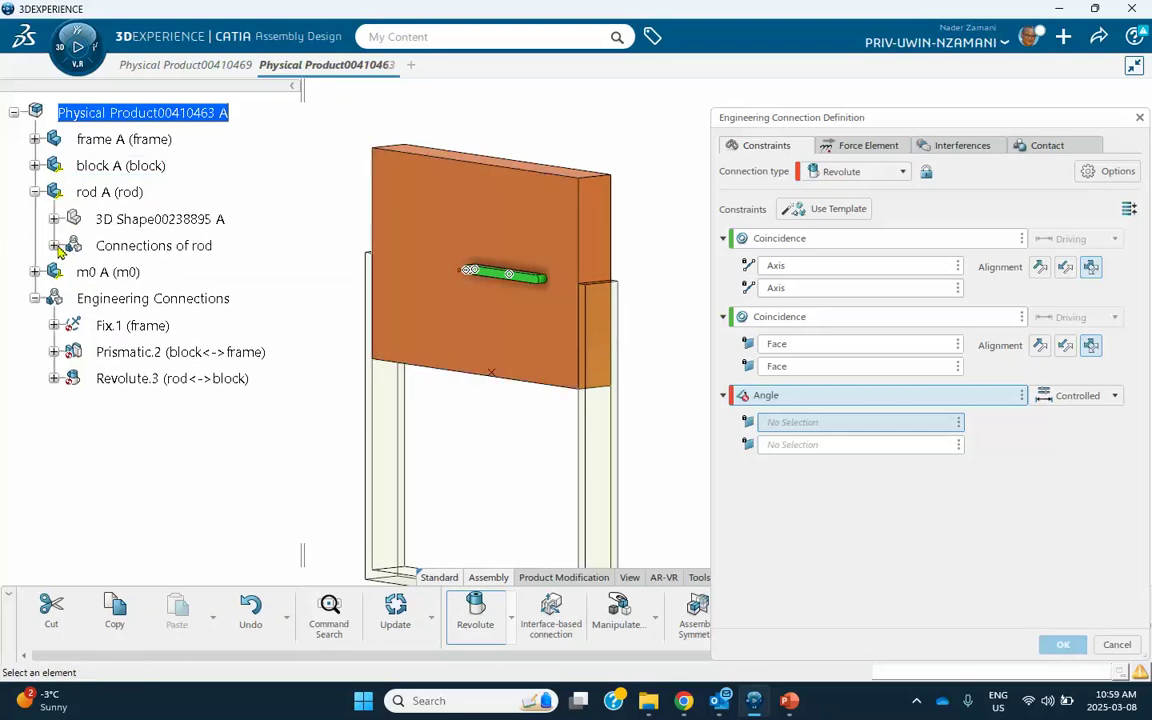
left_click(54, 219)
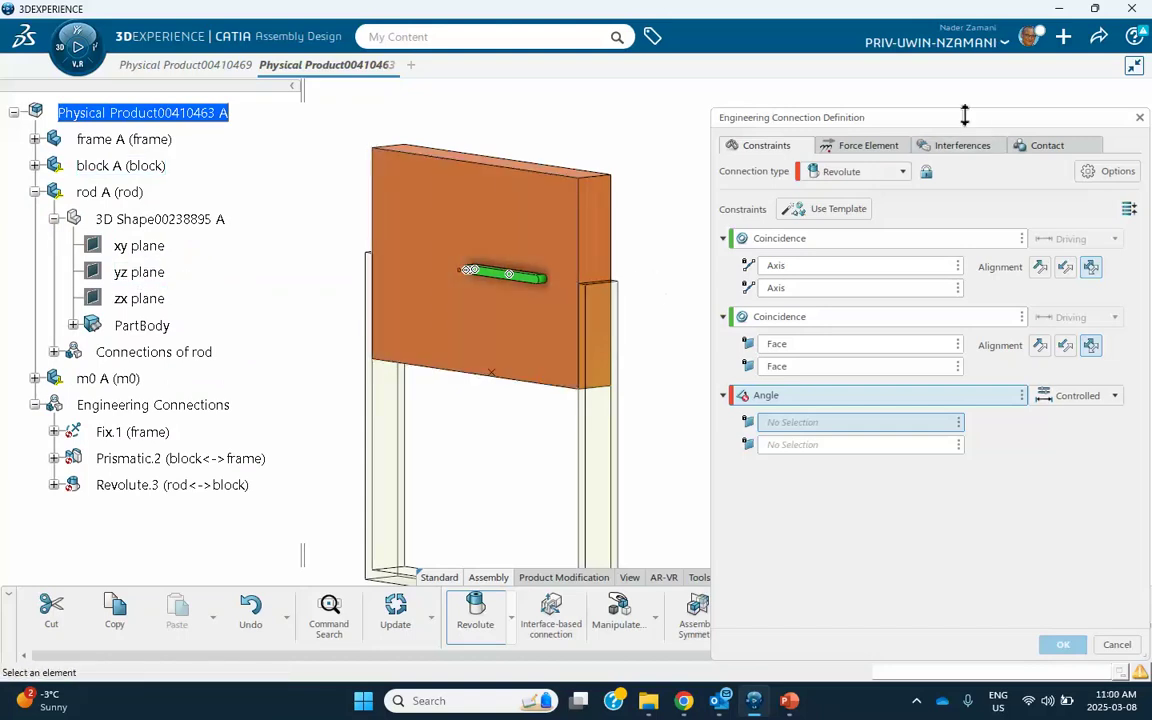
left_click_drag(962, 126, 600, 128)
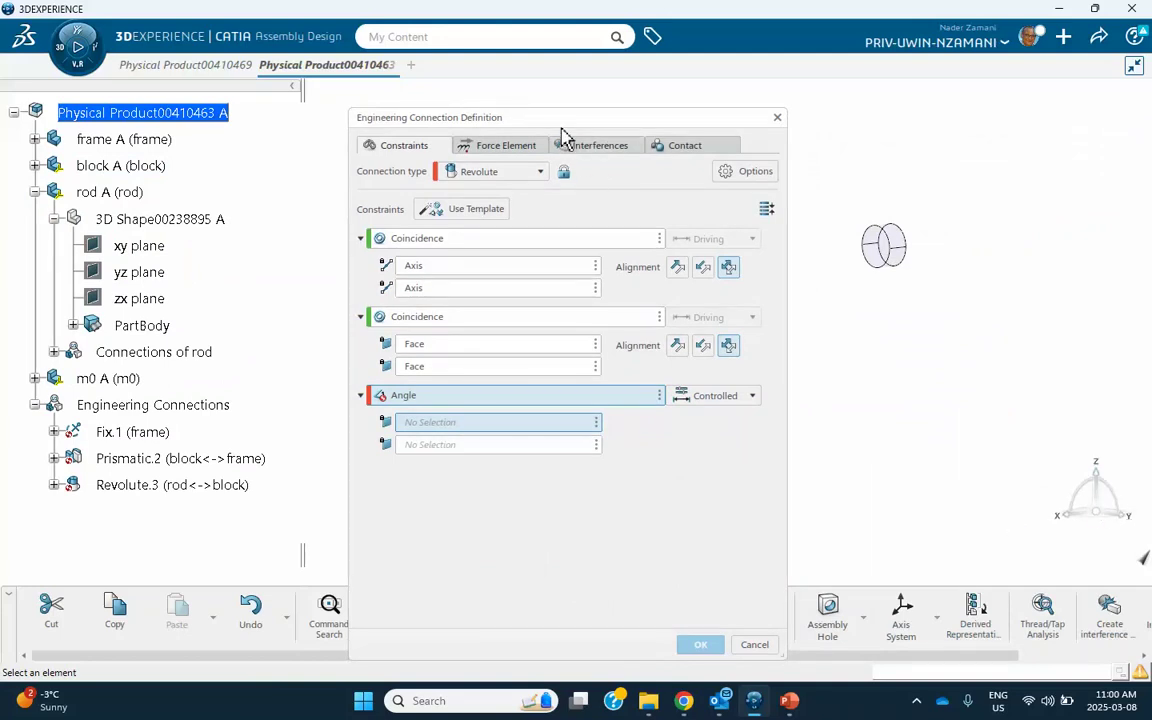
left_click_drag(562, 128, 925, 117)
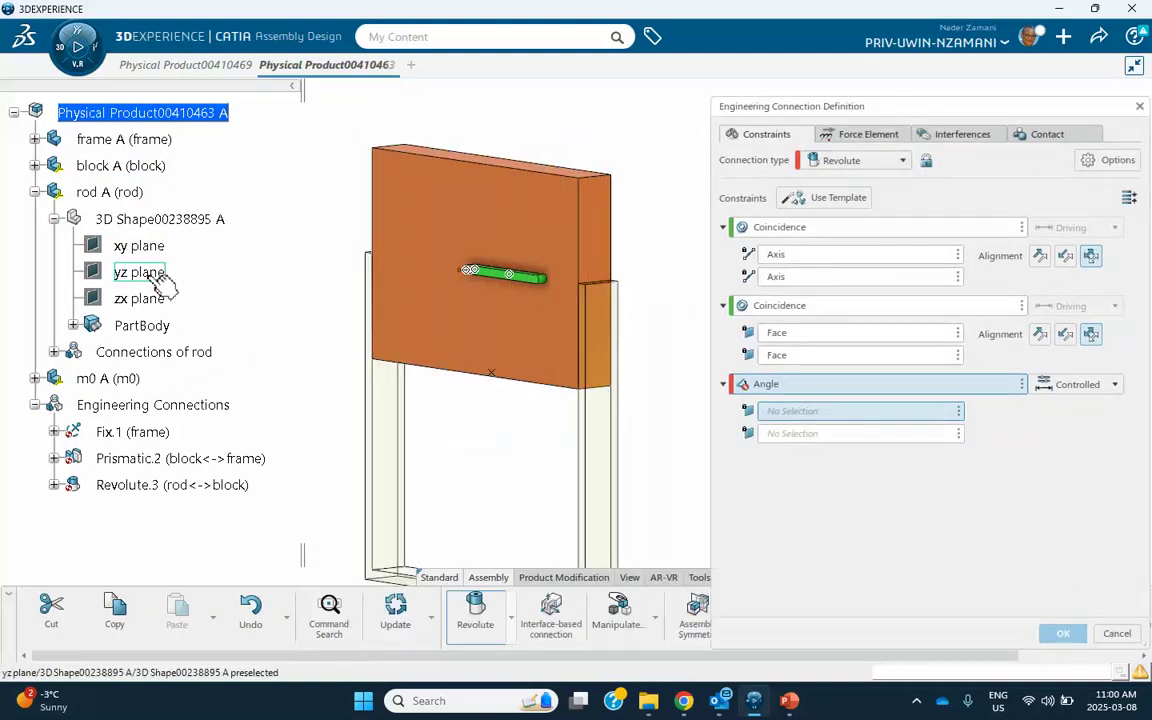
left_click(150, 299)
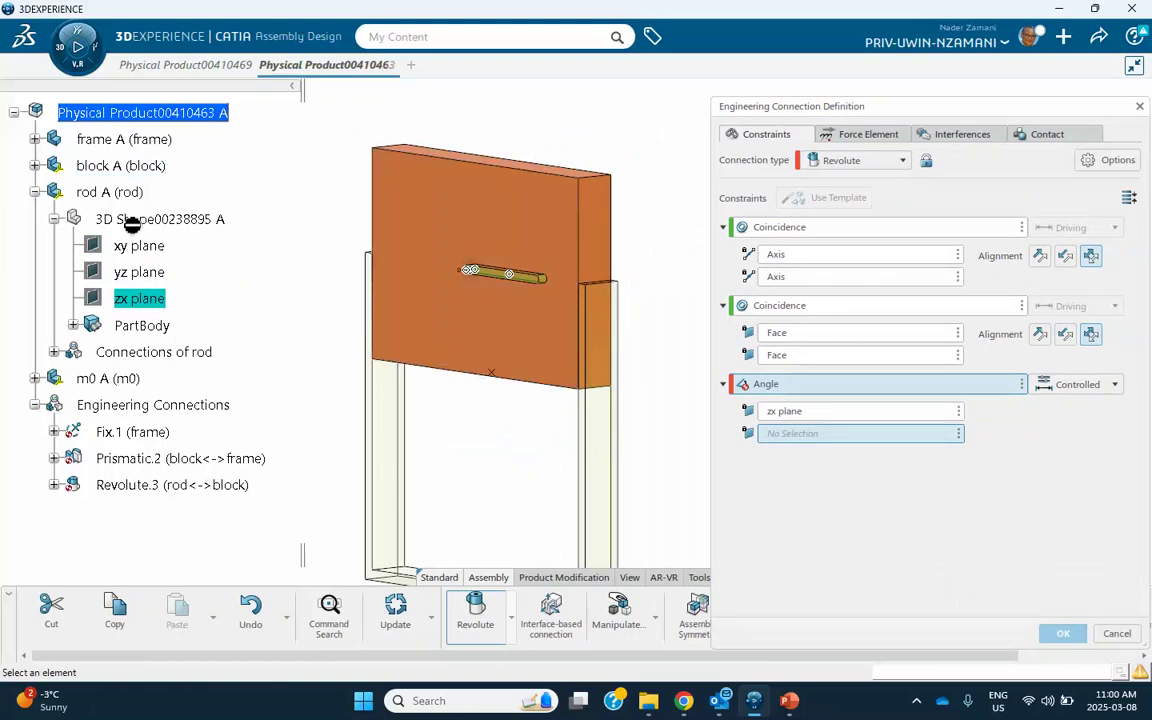
left_click(34, 166)
left_click(53, 192)
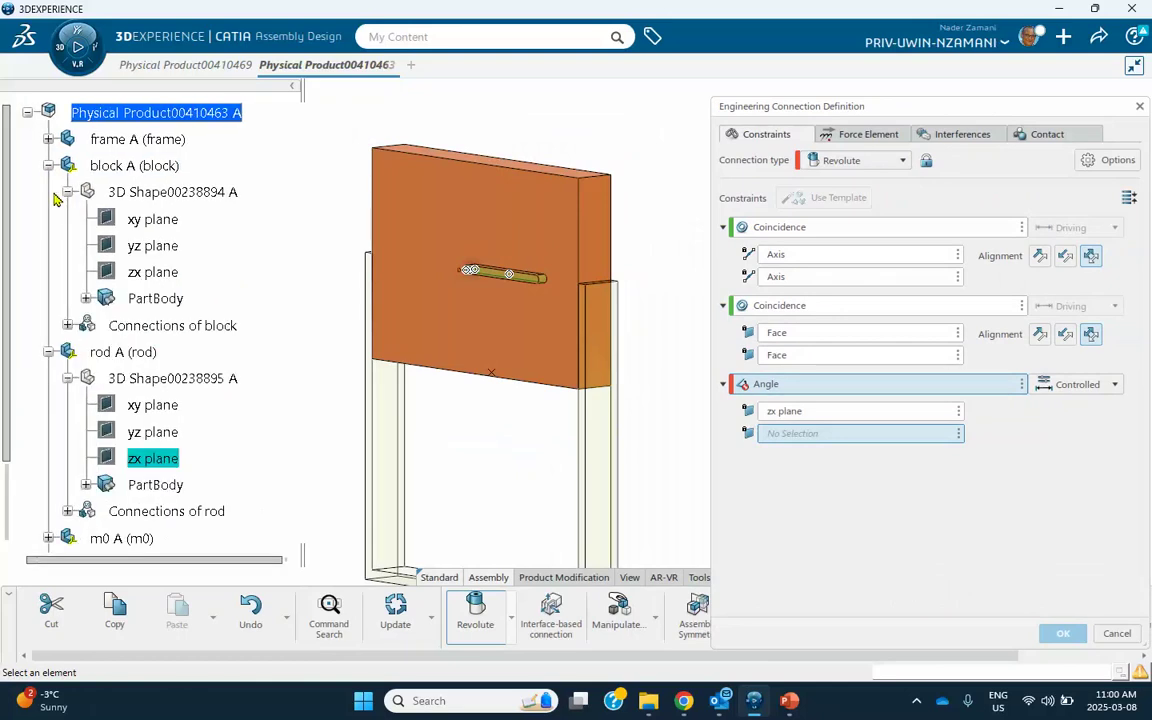
left_click(160, 273)
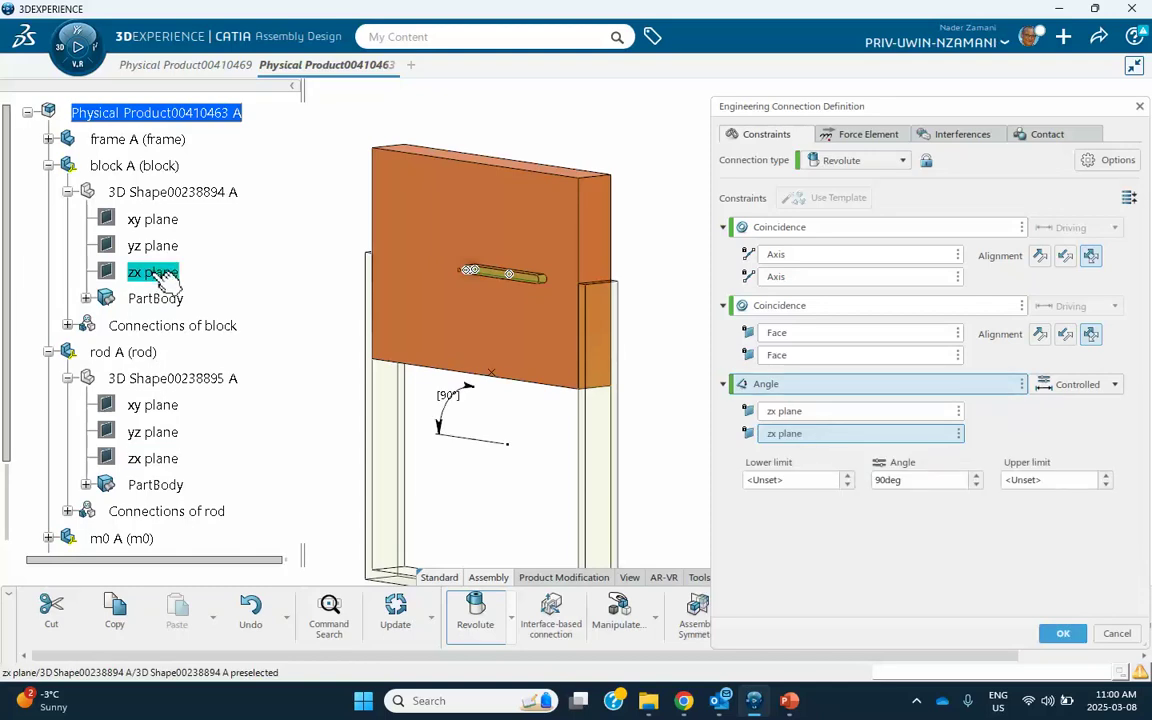
Accept the revolute connection between rod and block without making contact a specification.
middle_click_drag(532, 409, 575, 383)
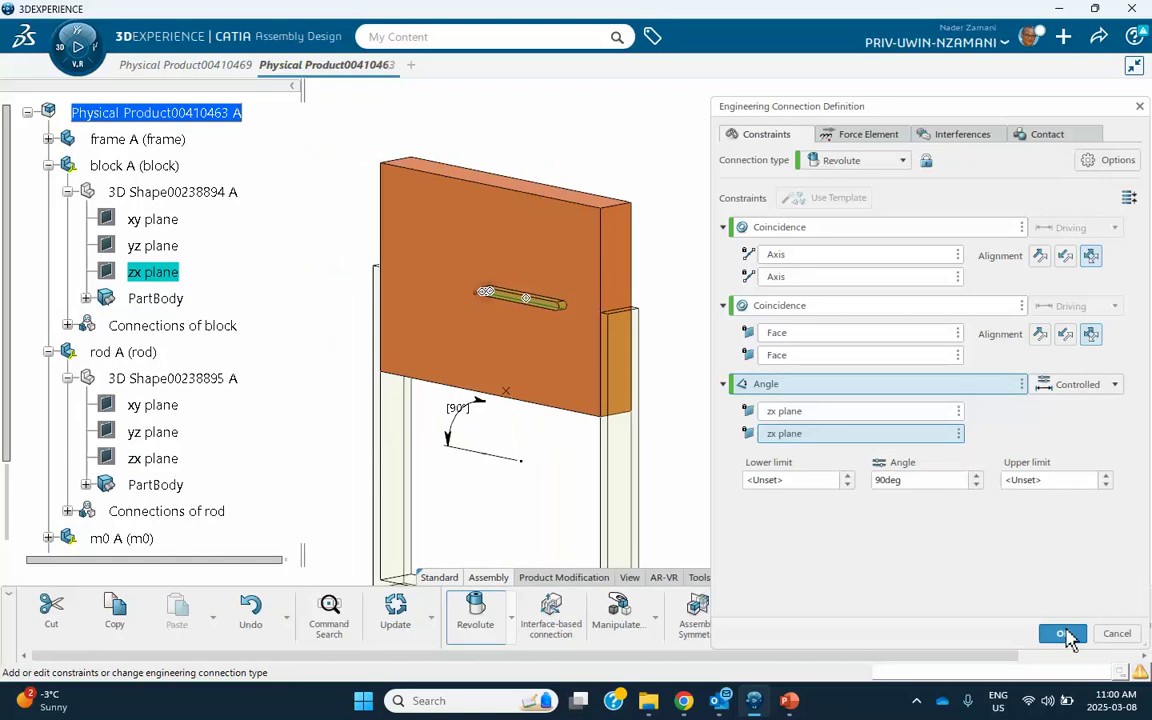
left_click(1065, 635)
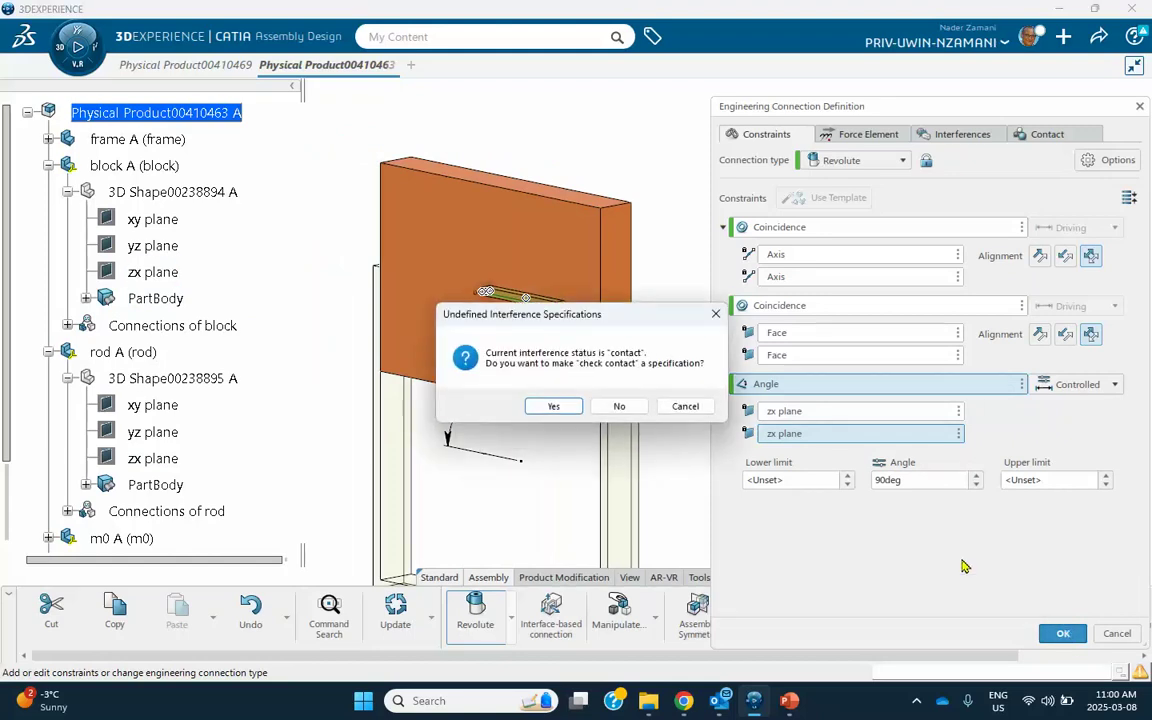
left_click(618, 407)
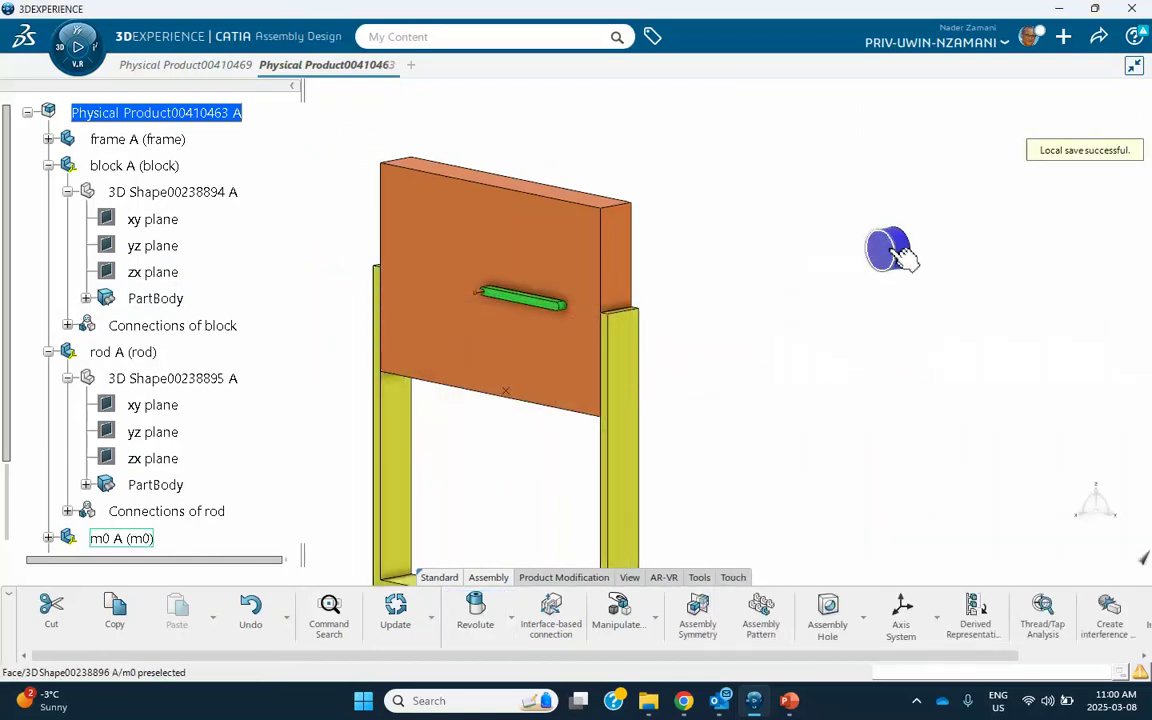
middle_click_drag(563, 303, 702, 446)
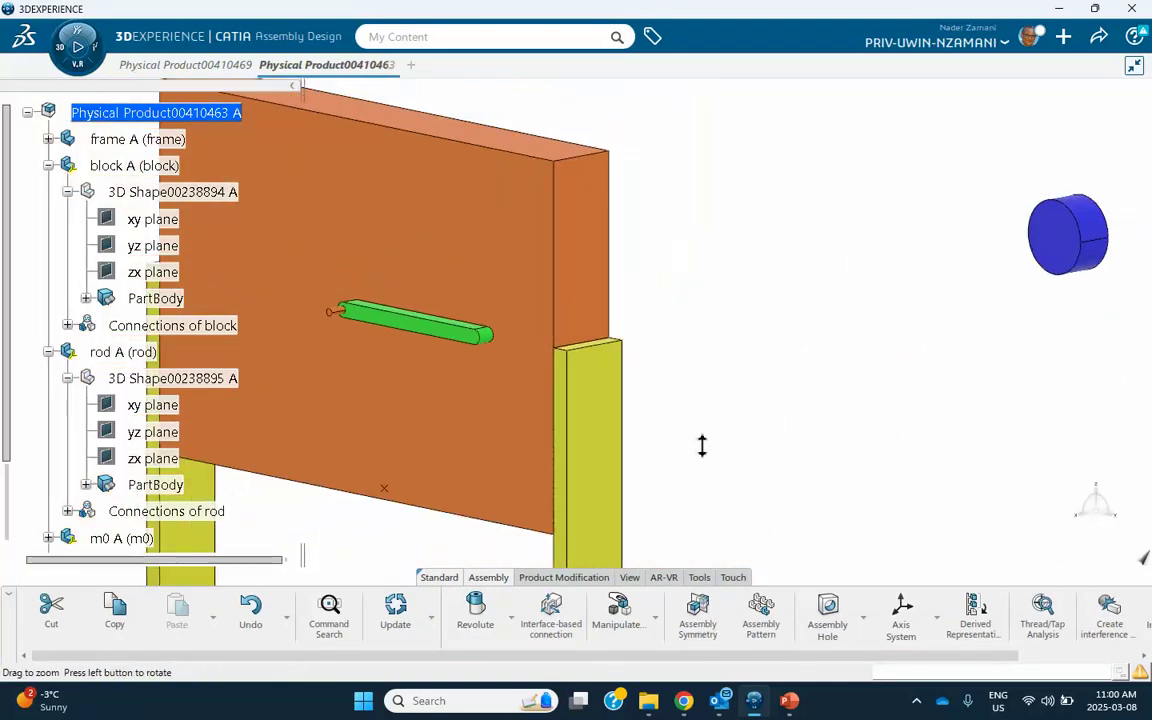
left_click(656, 622)
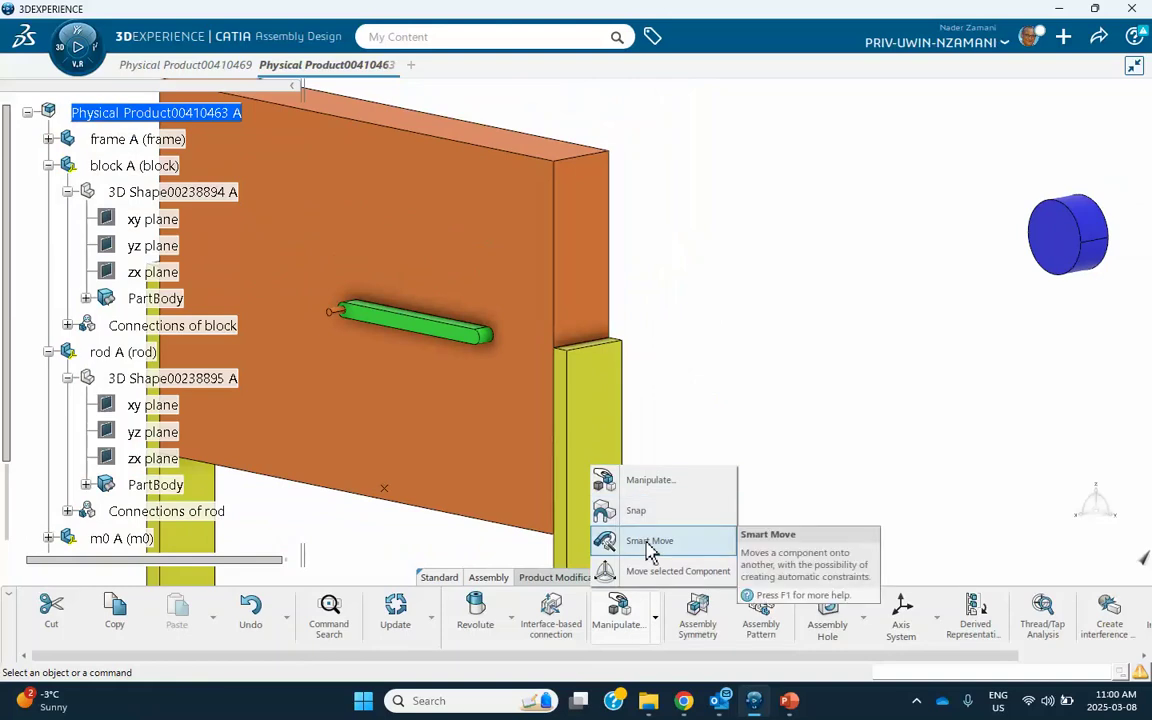
left_click(650, 545)
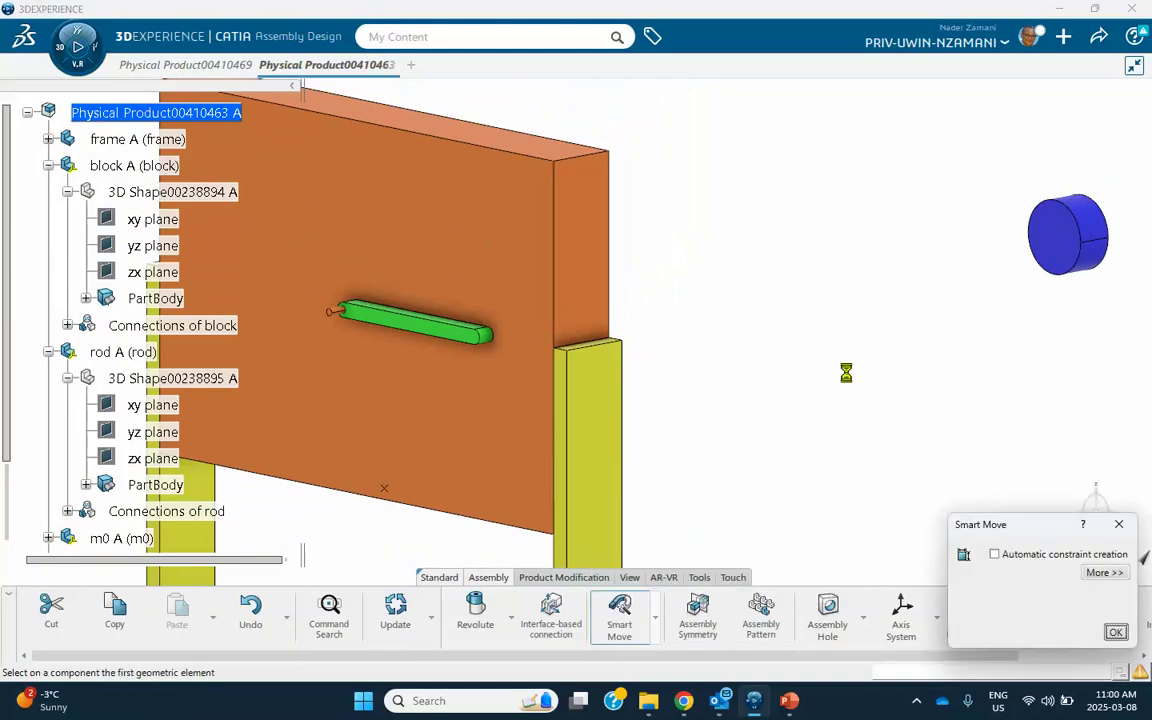
left_click(1115, 633)
Snap the straight side edge of the mass m0 onto the axis of the rod's rounded free end.
left_click(656, 620)
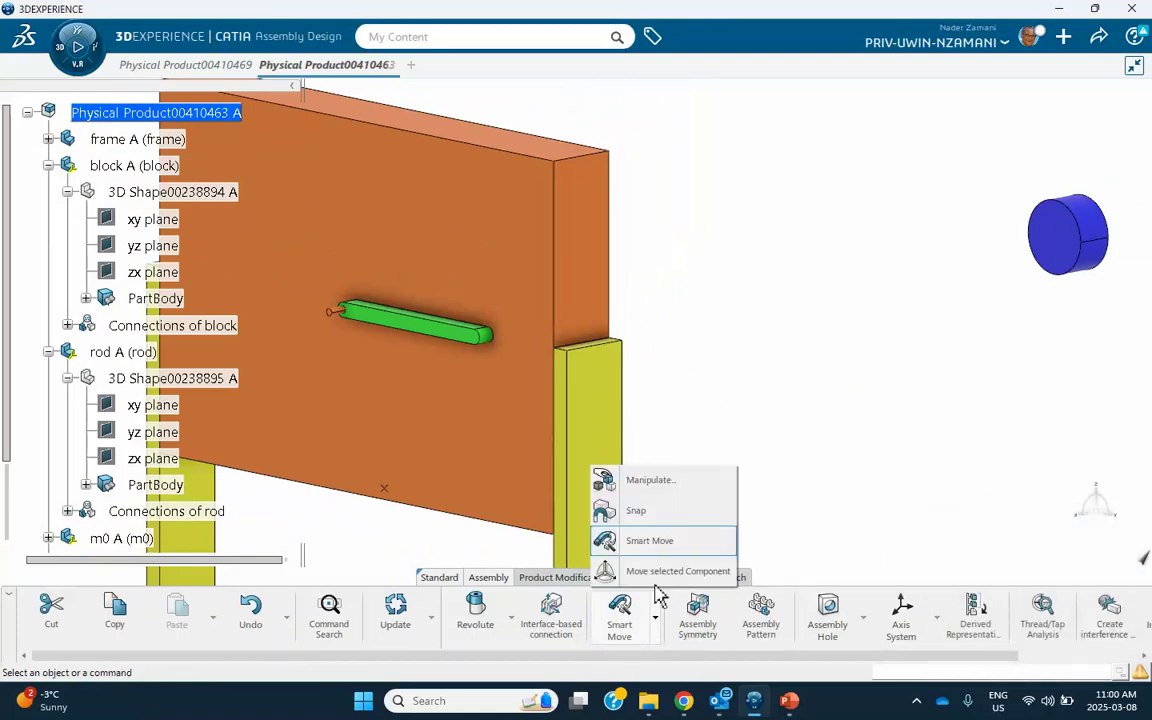
left_click(630, 511)
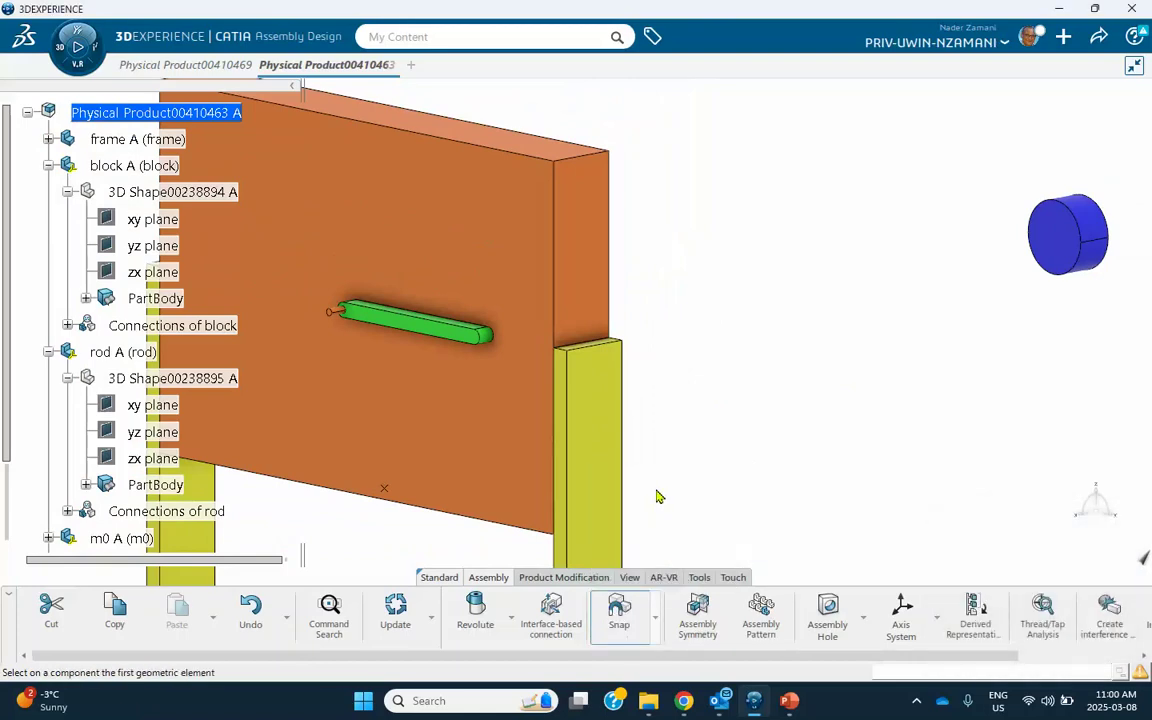
left_click(1095, 245)
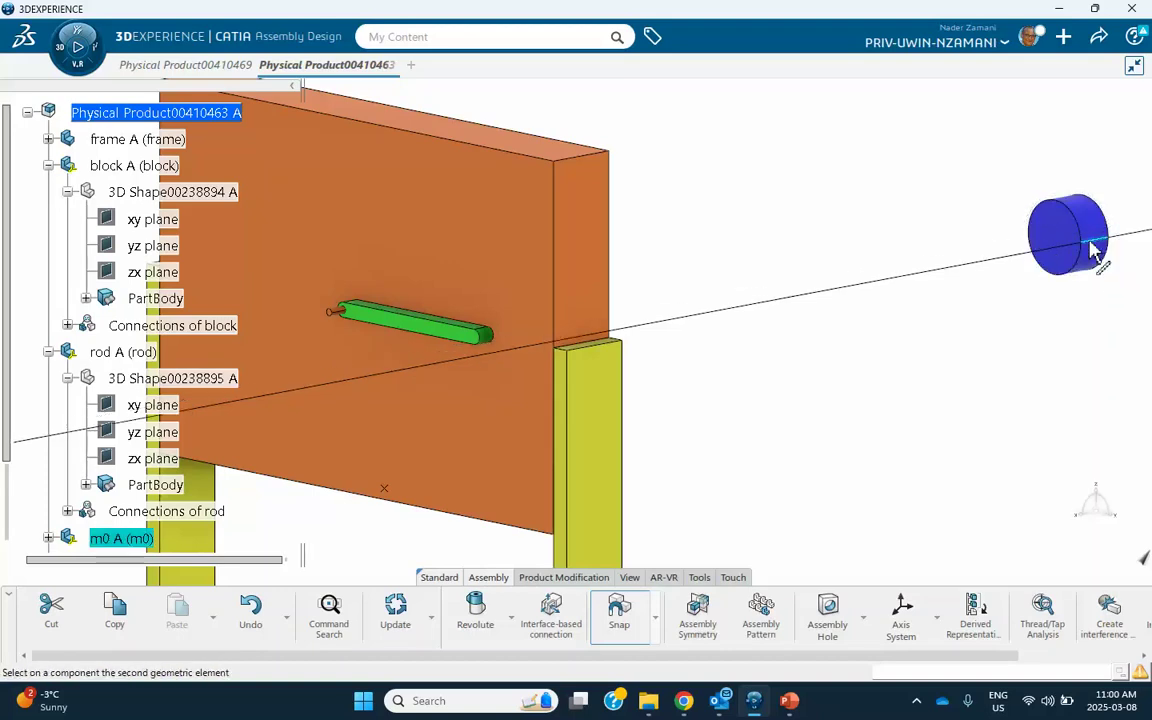
left_click(486, 342)
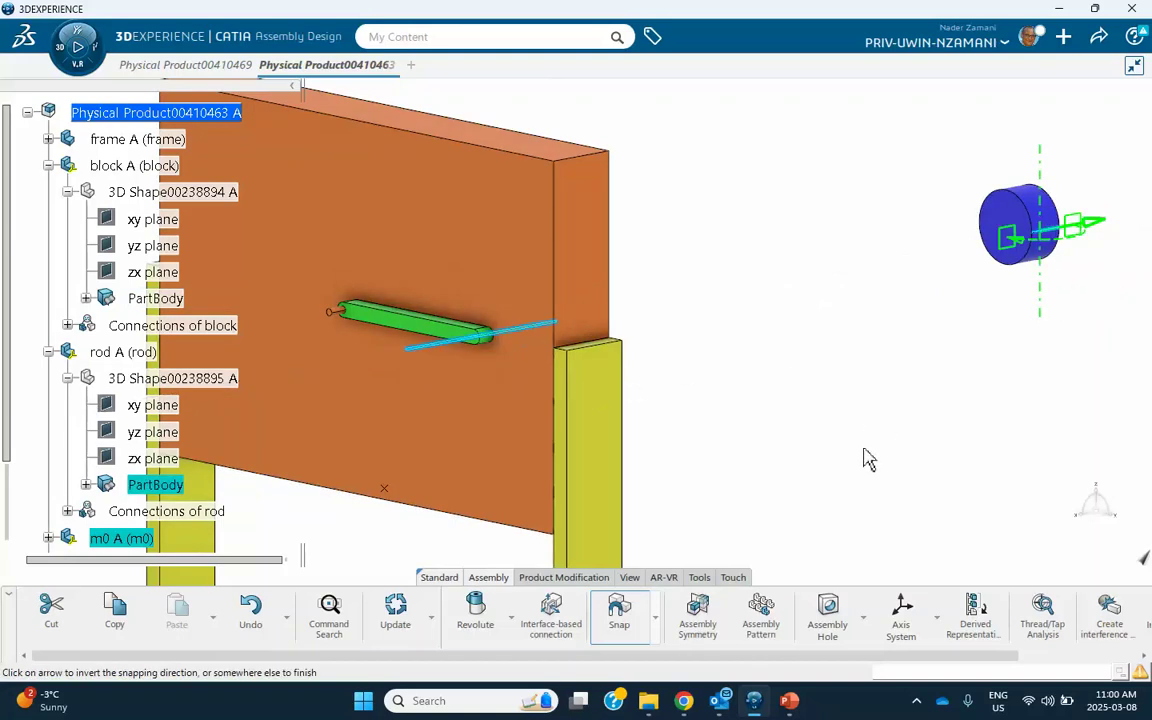
middle_click_drag(890, 460, 1068, 407)
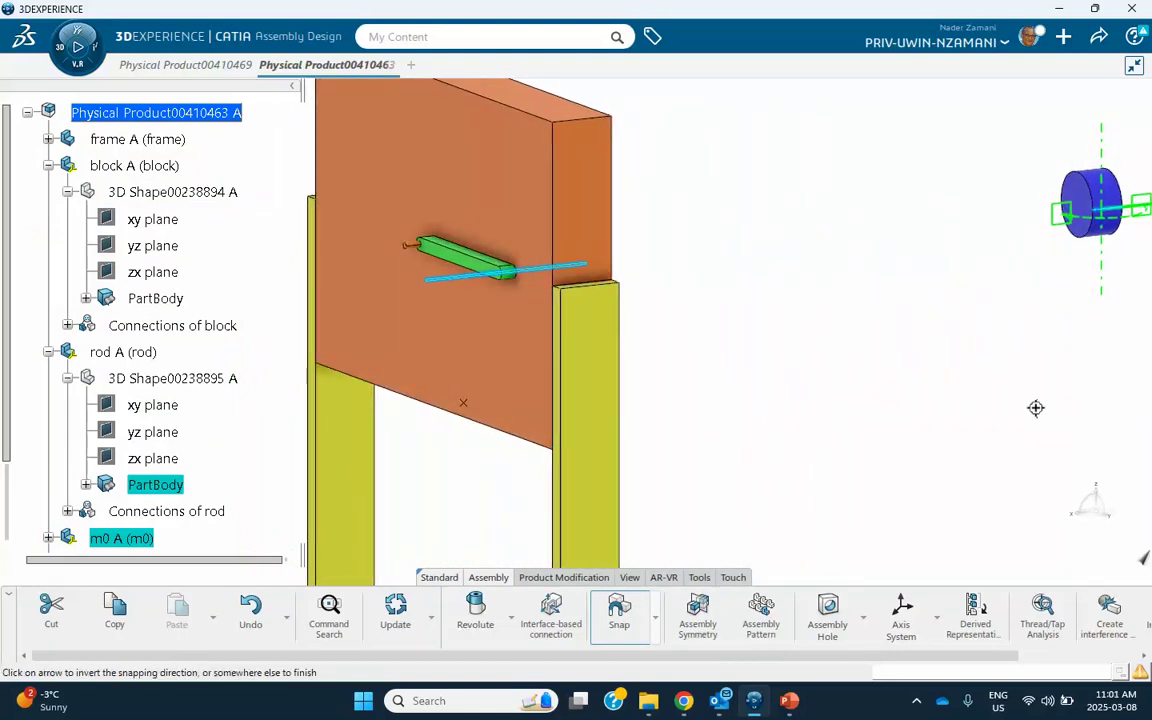
left_click(784, 421)
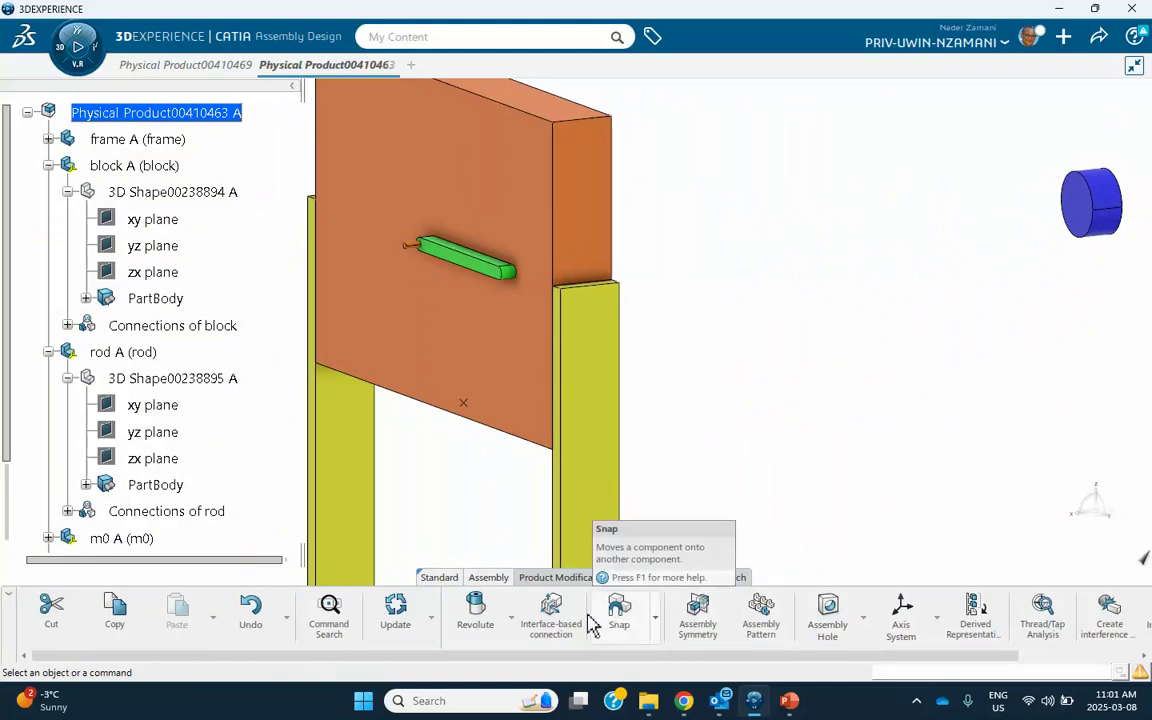
Snap the back circular face of the mass m0 onto the front flat face of the rod.
left_click(619, 612)
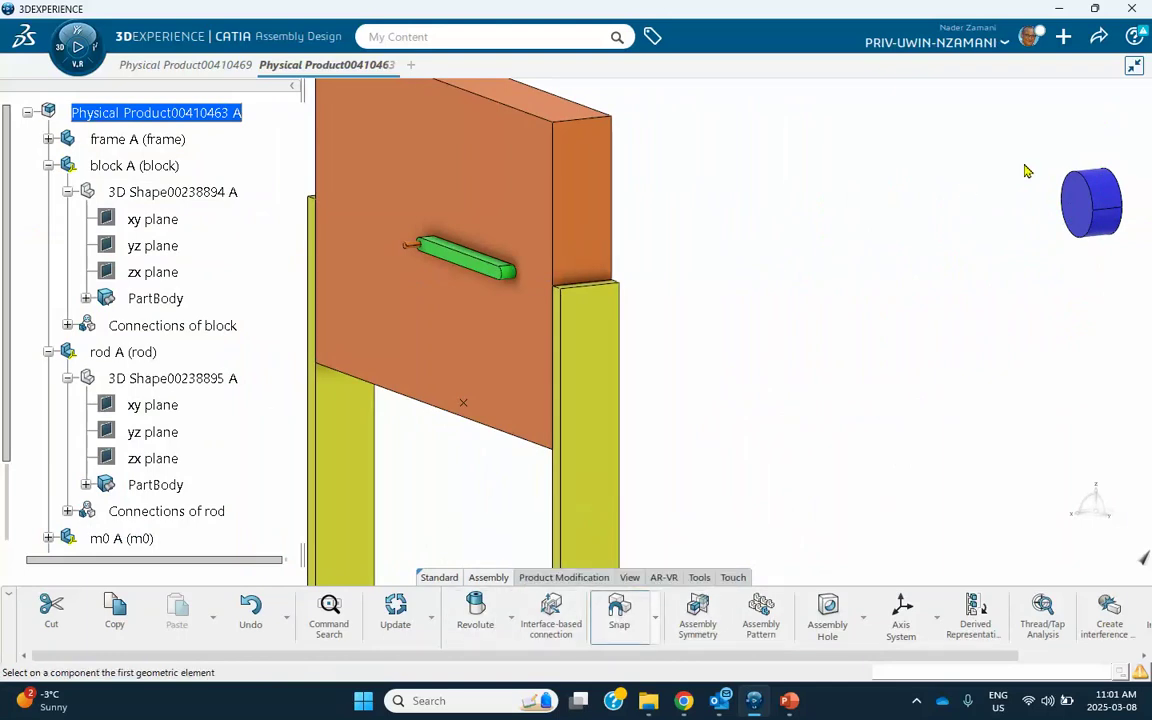
left_click_drag(1088, 203, 737, 427)
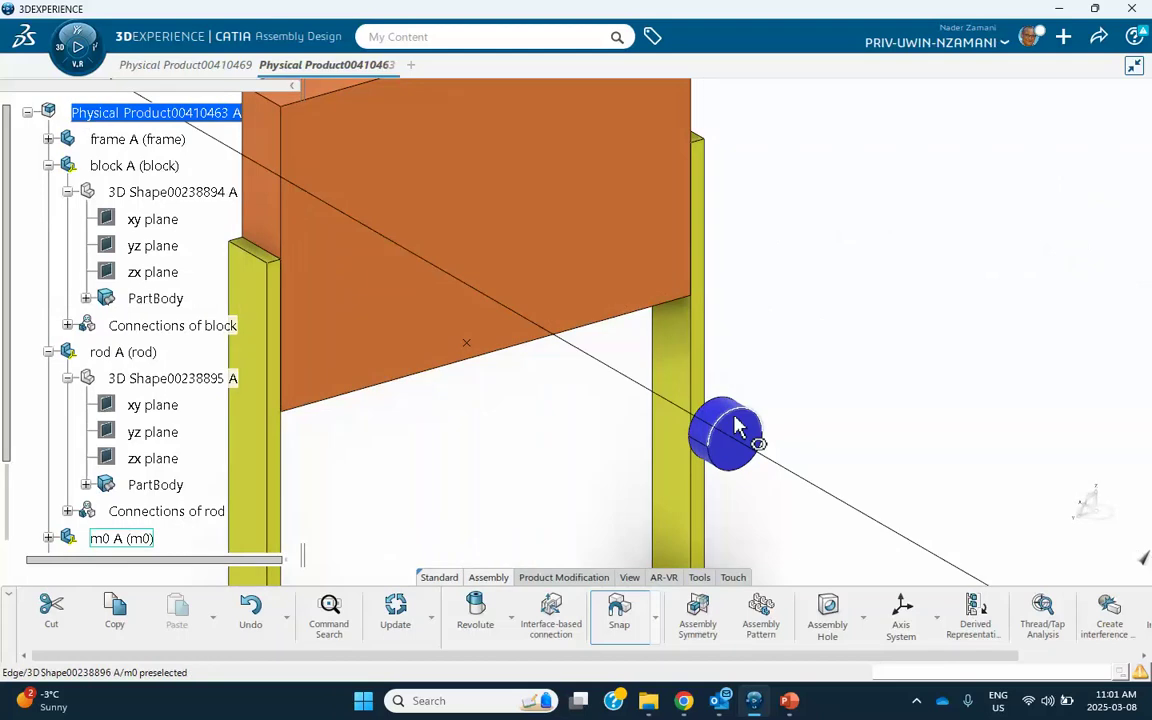
left_click(737, 428)
middle_click_drag(360, 378, 812, 216)
left_click(676, 176)
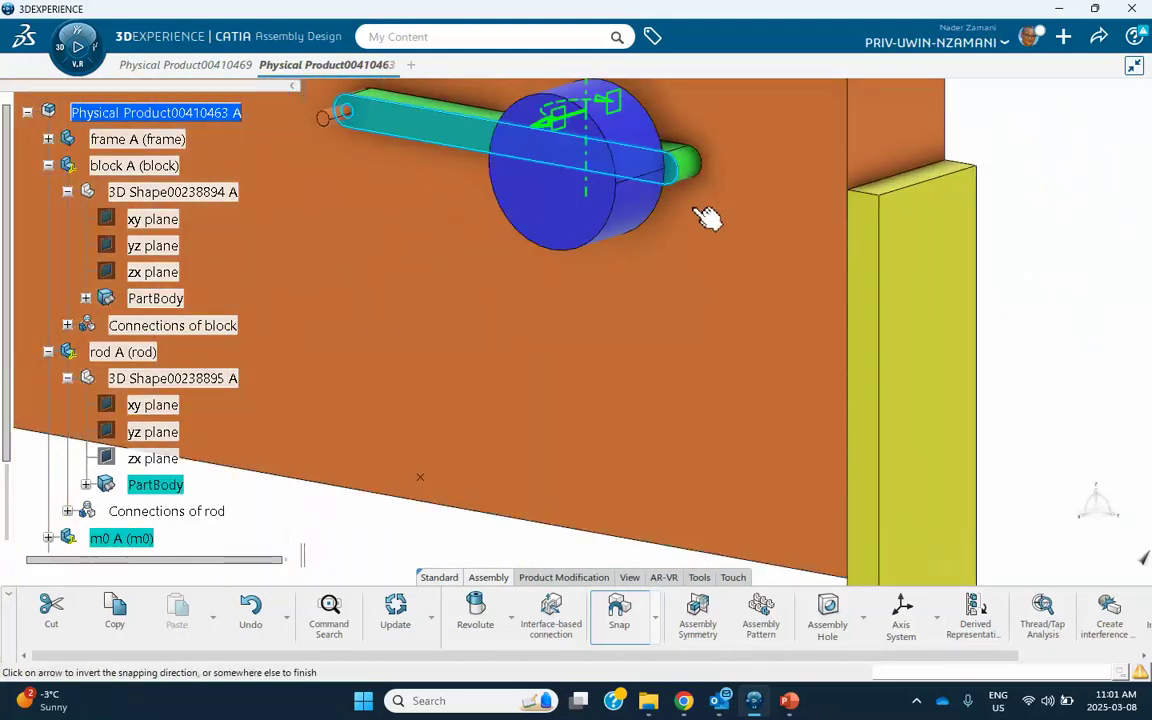
mouse_move(706, 218)
middle_mouse_down()
mouse_move(694, 213)
mouse_move(694, 231)
middle_mouse_up()
left_click(1051, 251)
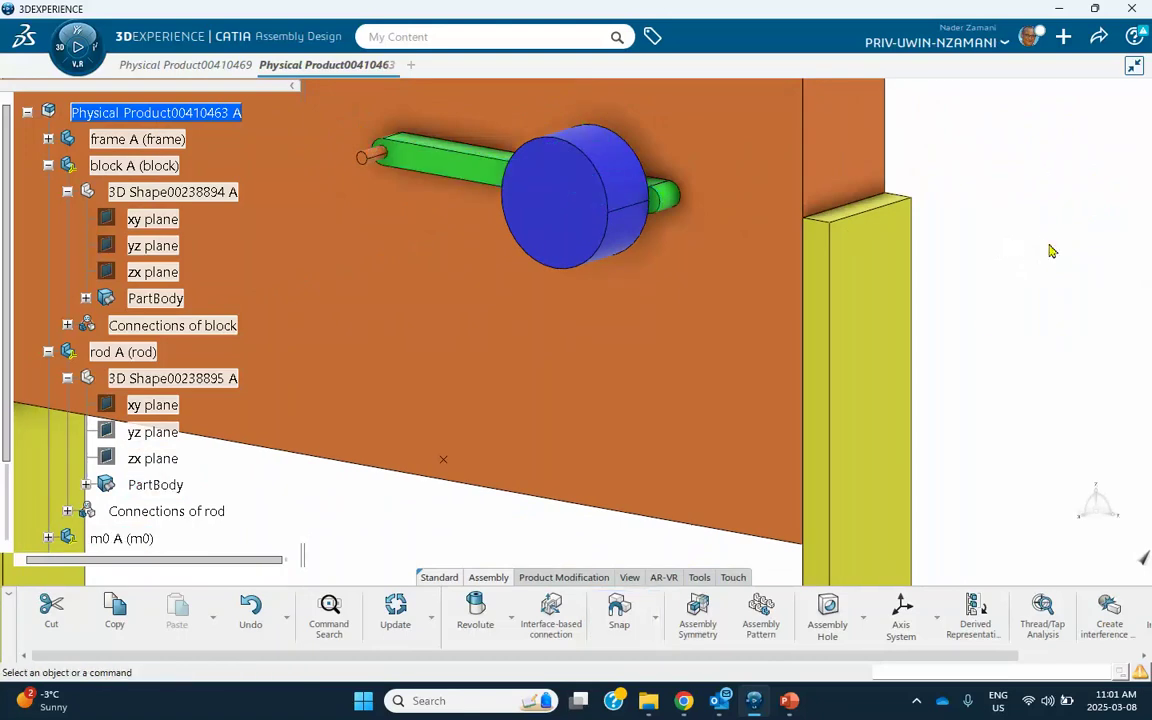
Snap the cylindrical axis of the mass m0 onto the axis of the rod's rounded free end.
left_click(619, 608)
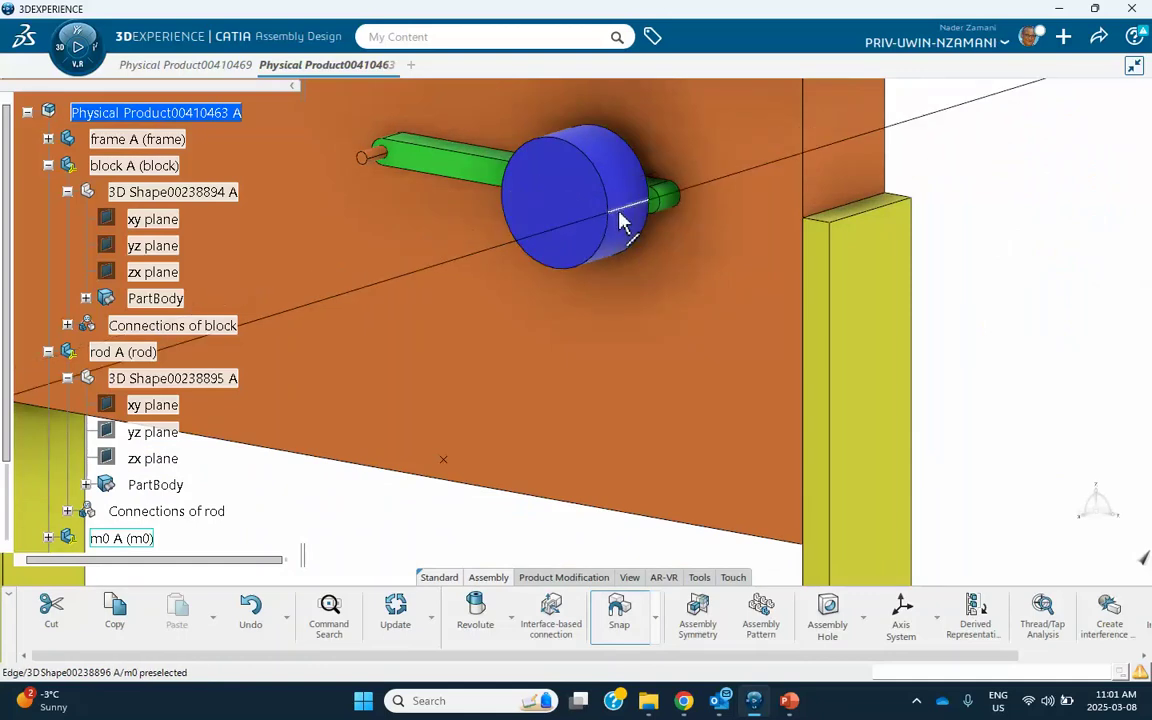
middle_click_drag(630, 218, 730, 182)
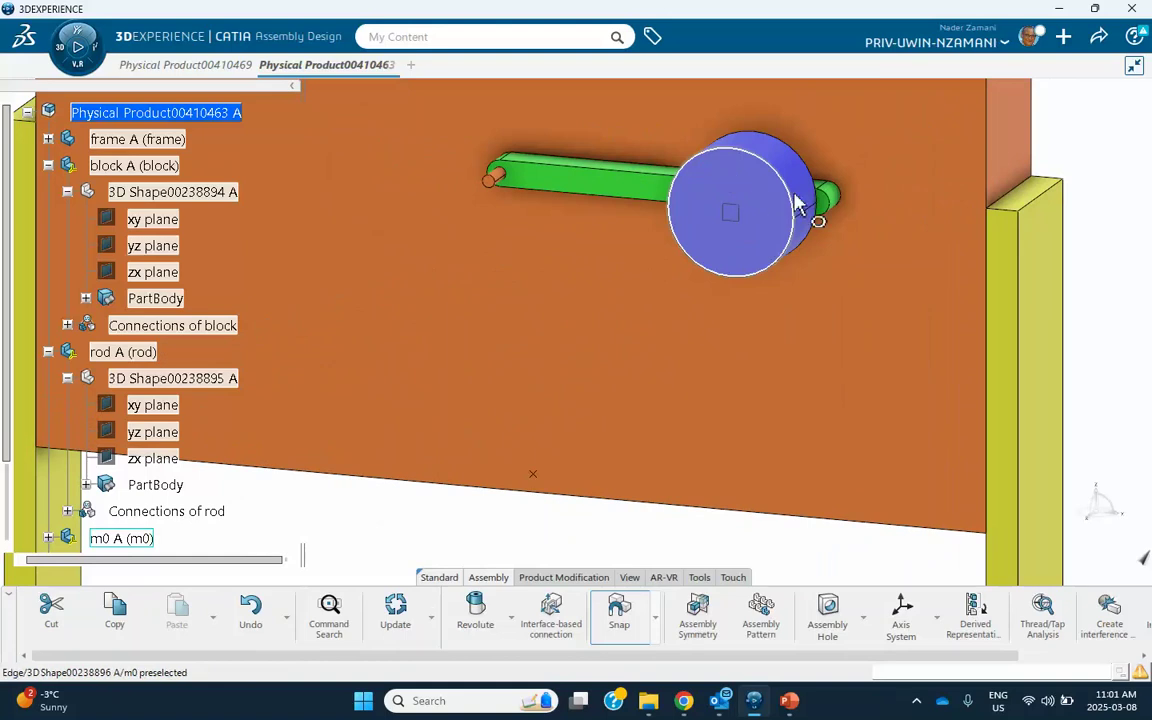
middle_click_drag(735, 185, 1043, 259)
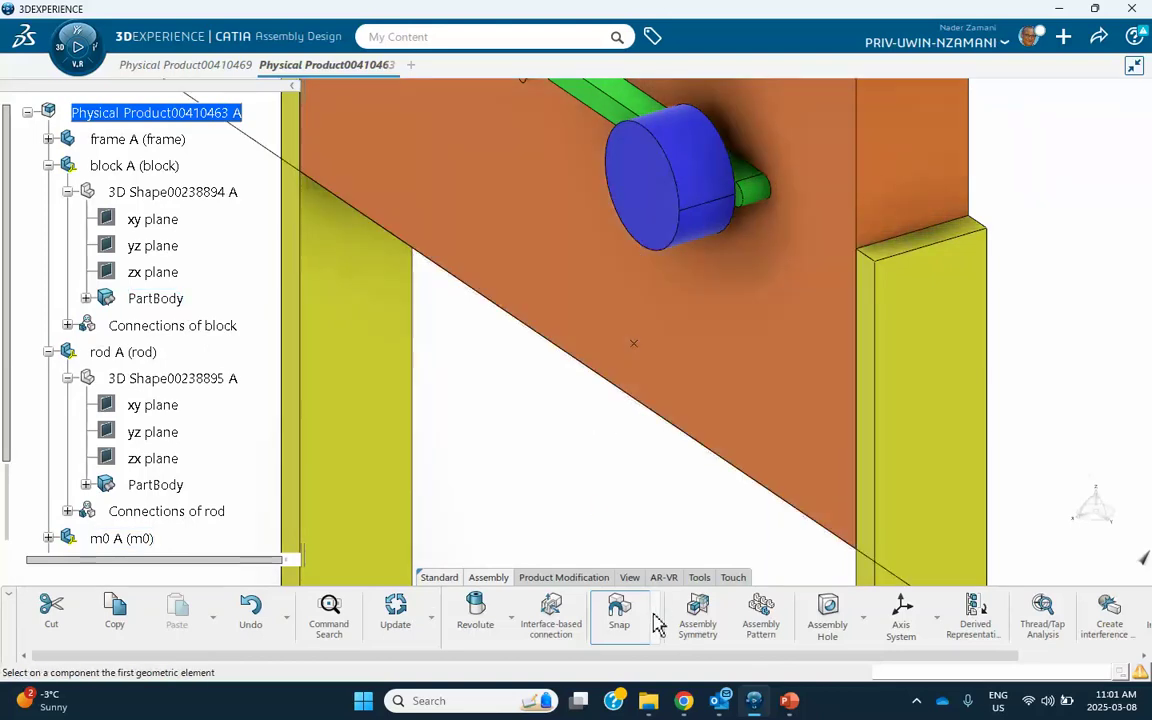
left_click(697, 167)
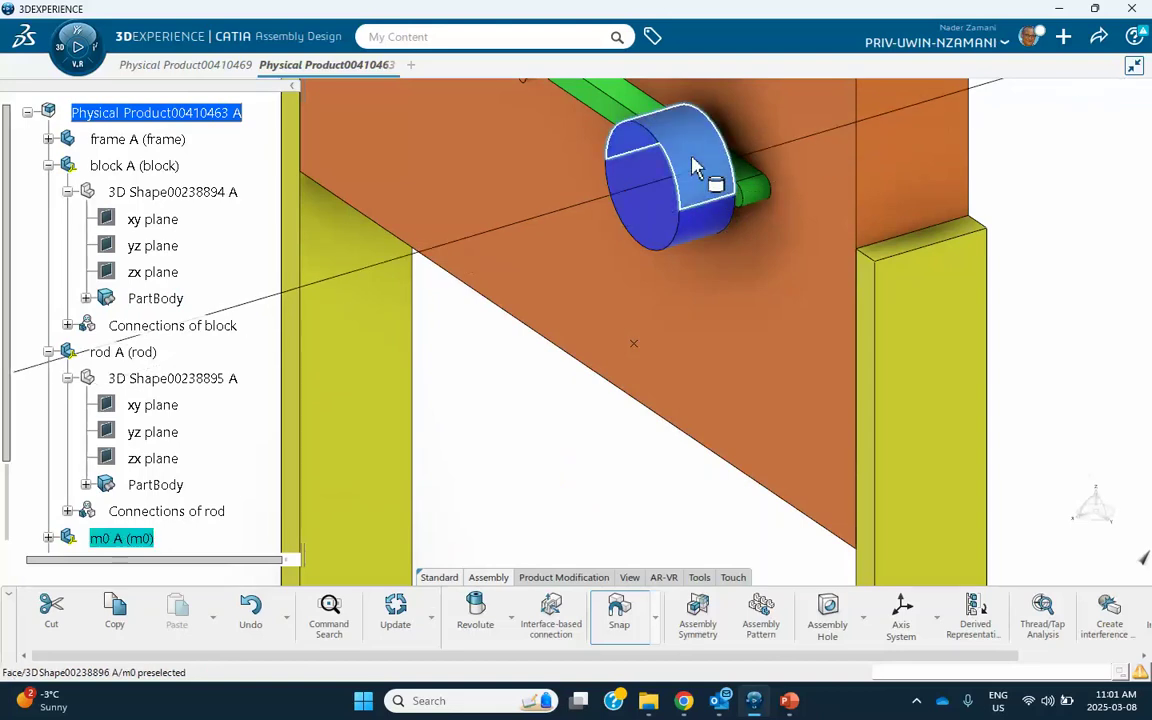
left_click(759, 204)
middle_click_drag(759, 210, 871, 266)
key("Escape")
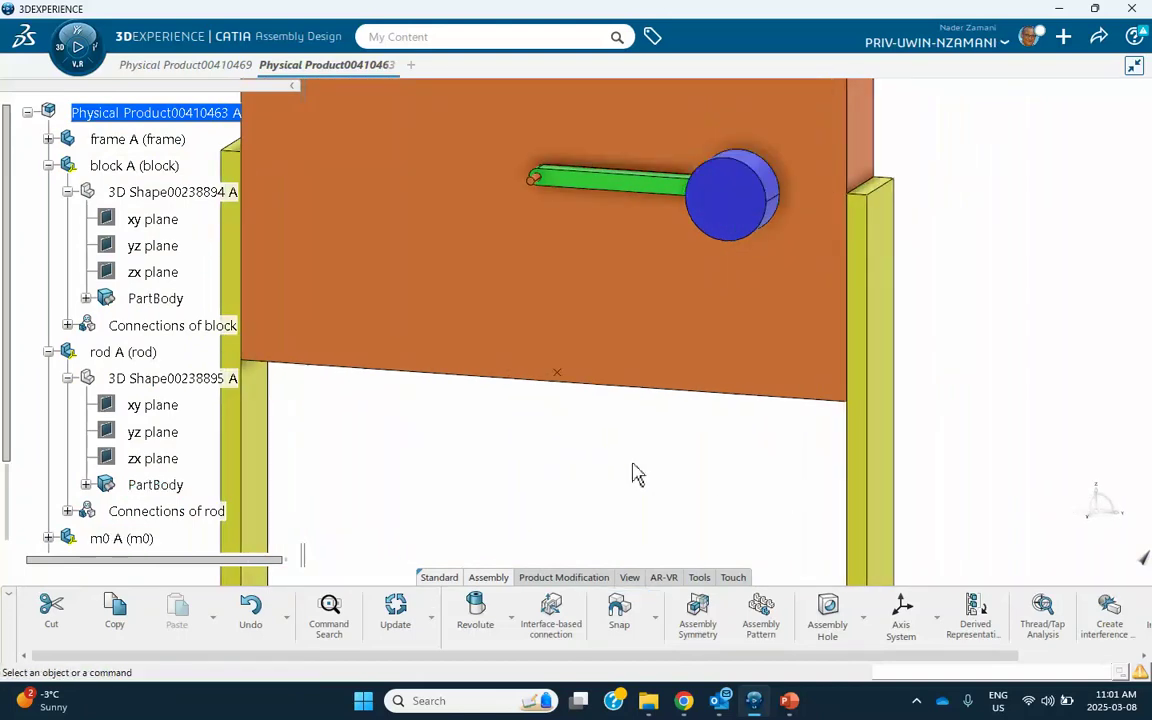
Create a rigid engineering connection that fixes the mass m0 and the rod together as whole components.
middle_click_drag(645, 408, 665, 372)
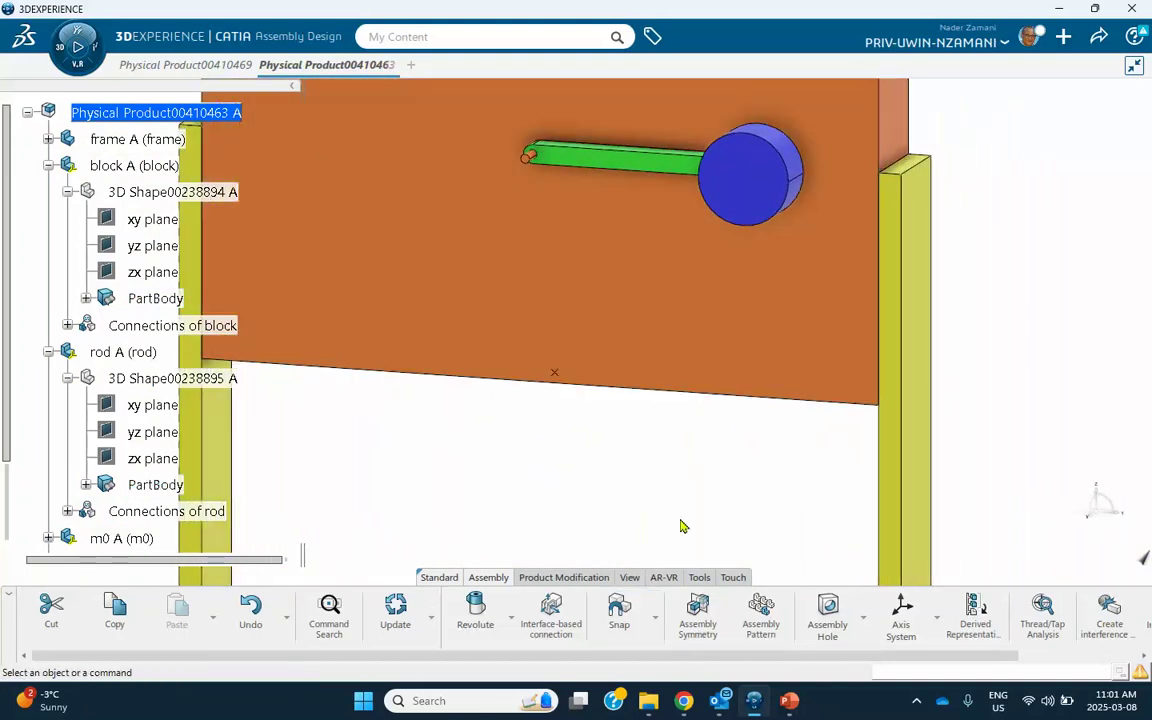
middle_click_drag(710, 325, 523, 389)
middle_click_drag(440, 380, 617, 393)
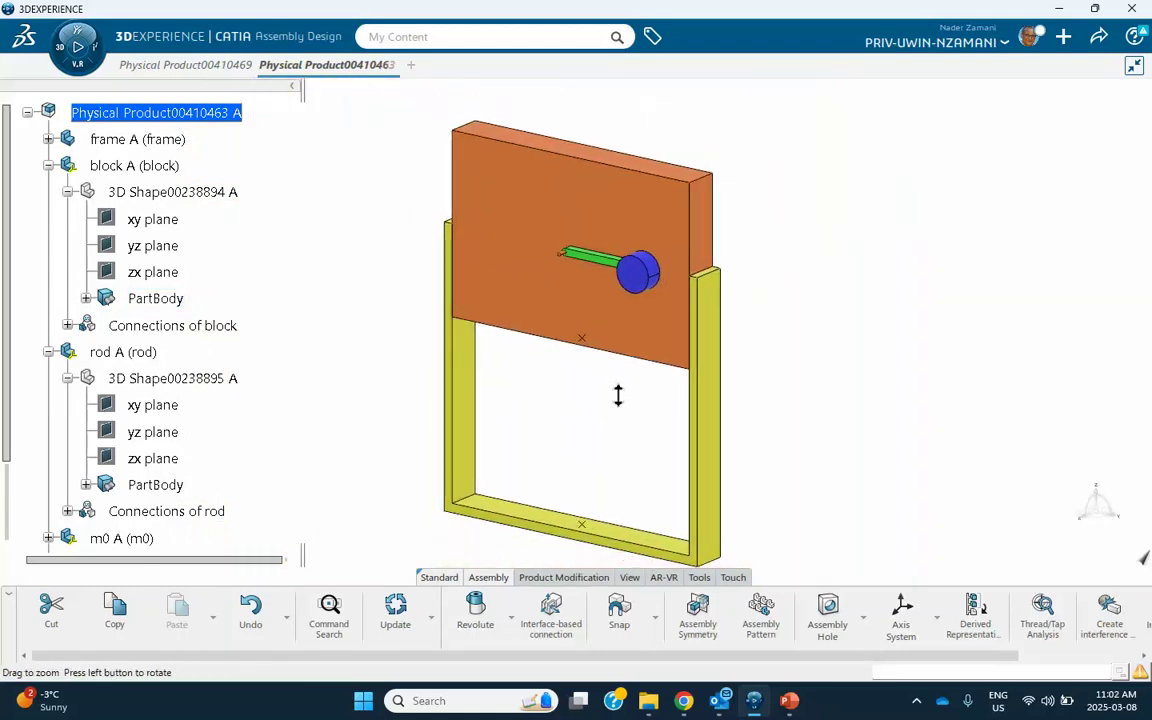
scroll(219, 386, "down", 5)
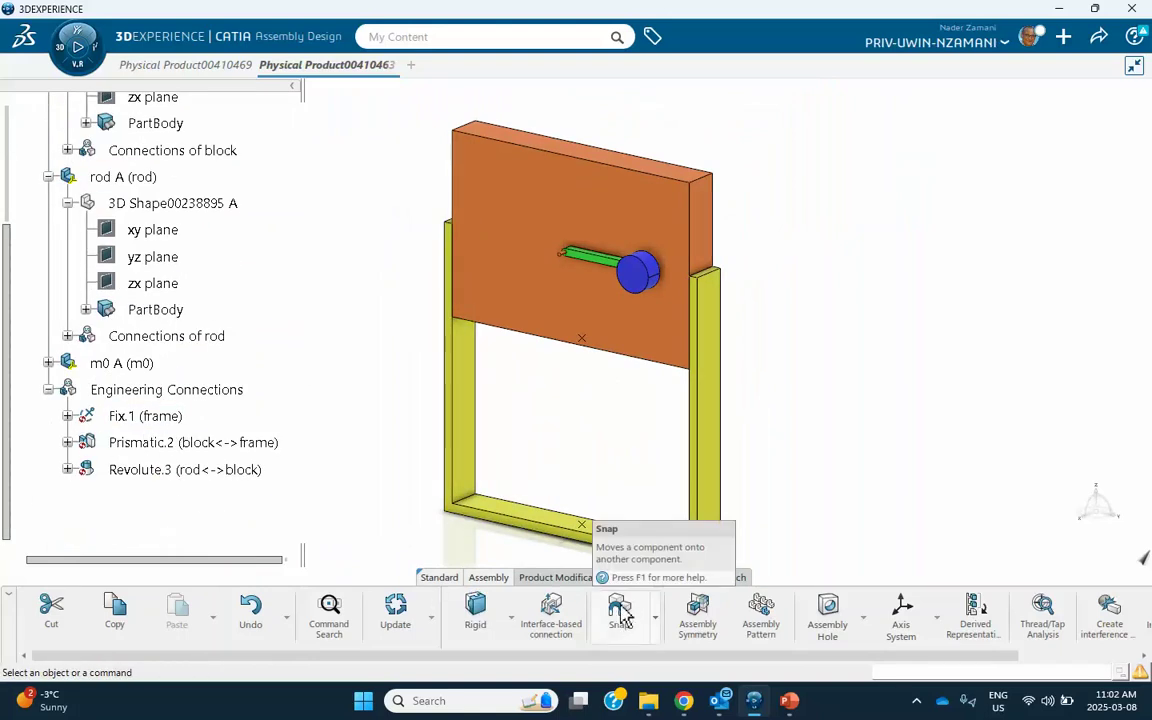
left_click(476, 622)
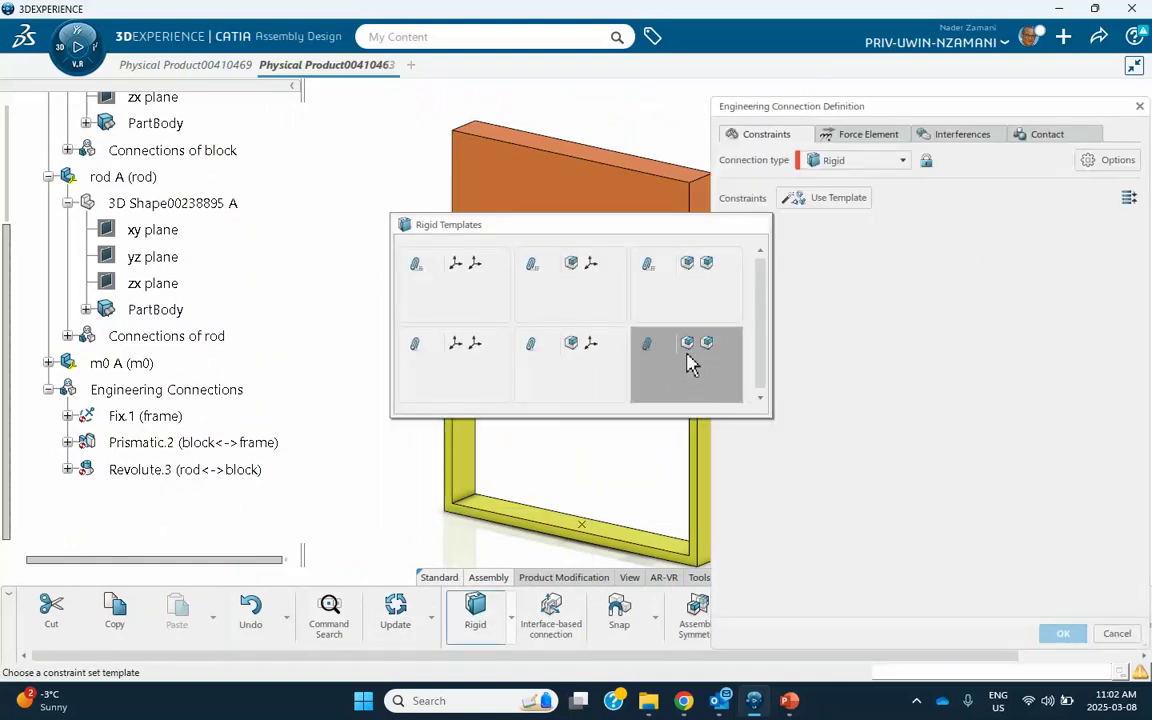
left_click(694, 360)
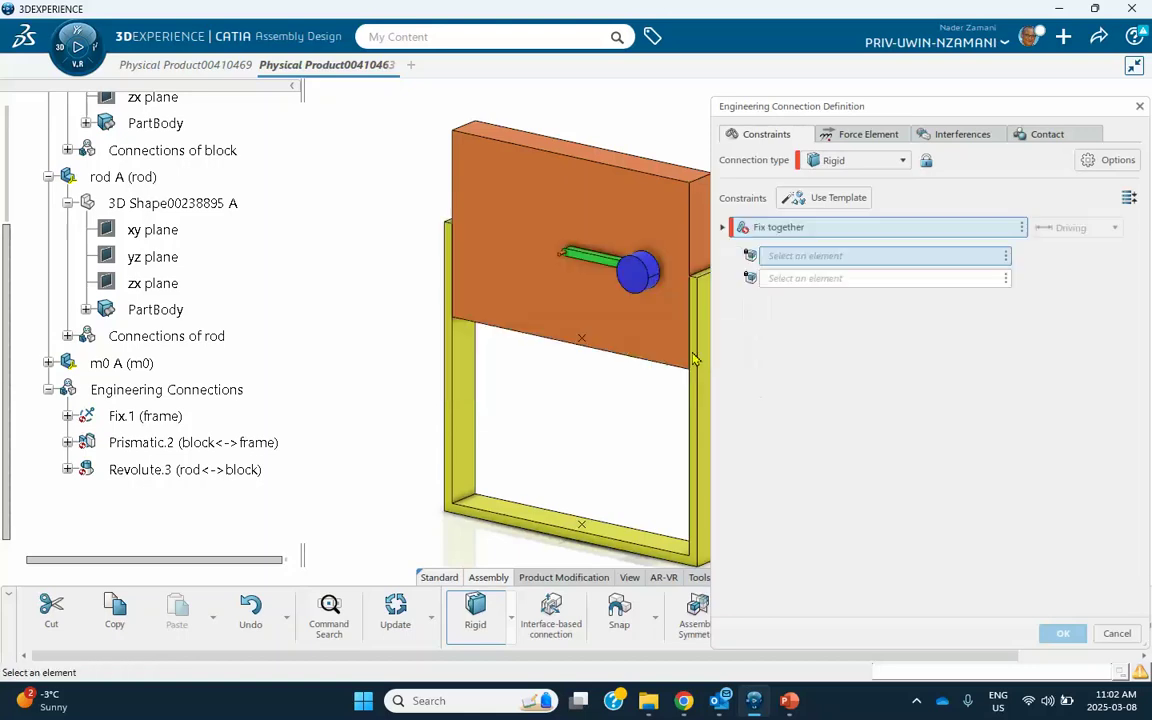
left_click(652, 283)
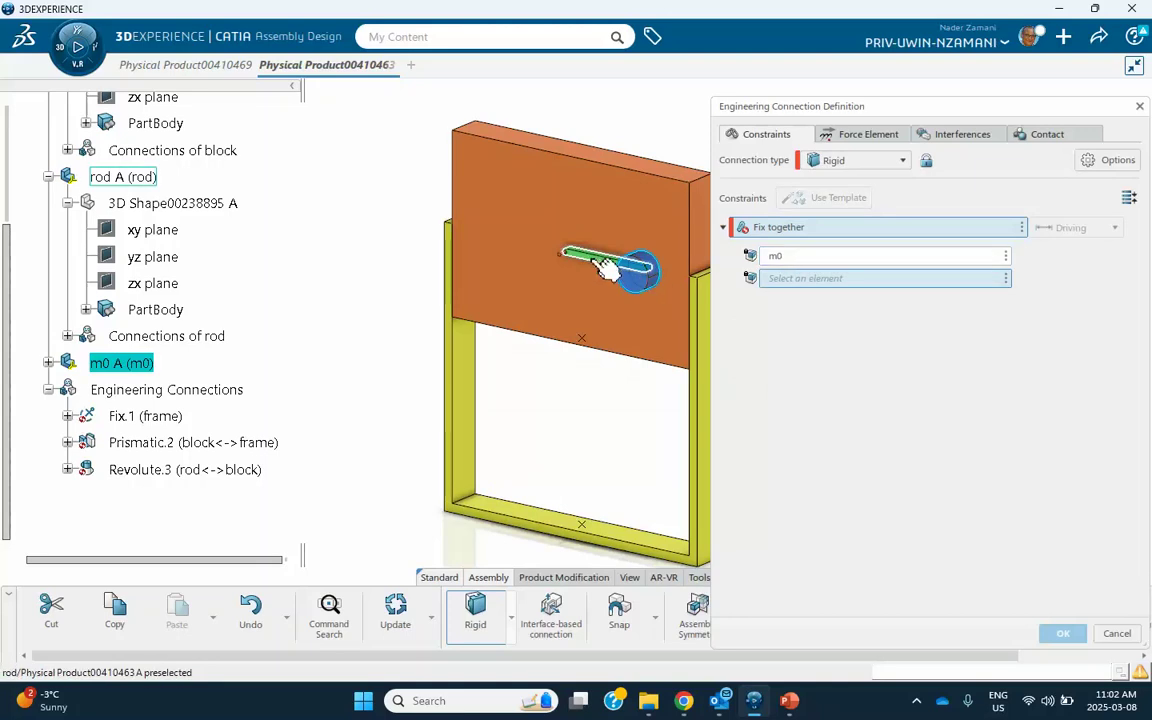
left_click(600, 262)
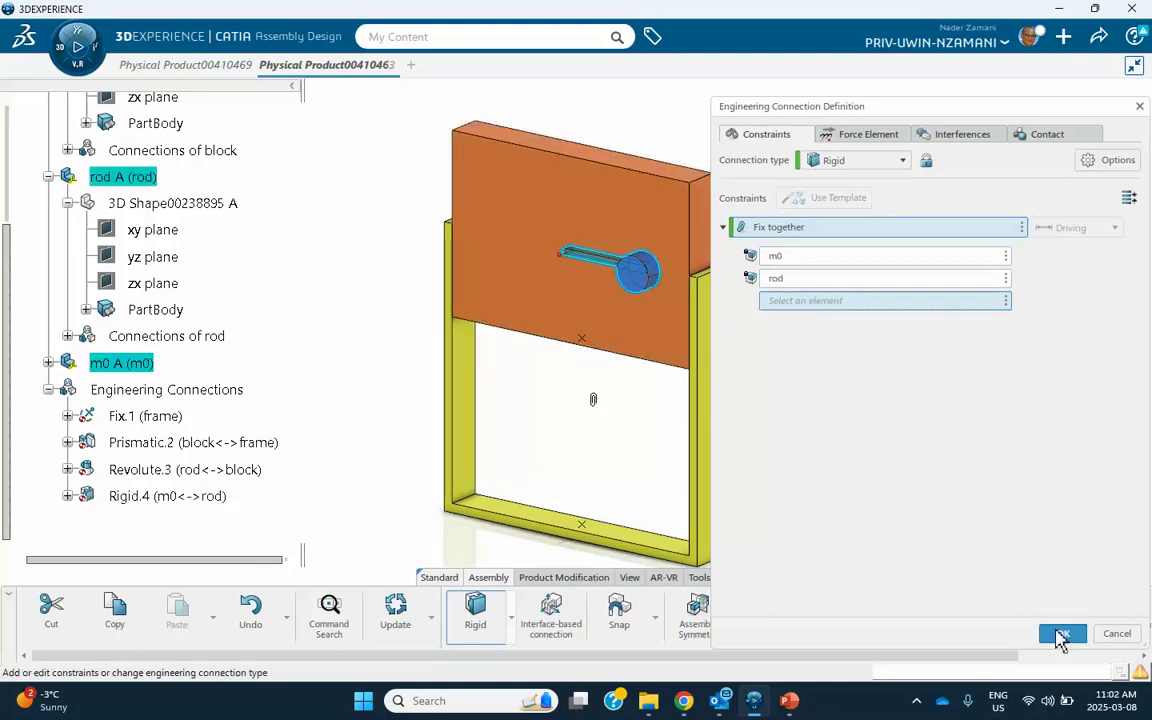
left_click(1062, 636)
left_click(630, 409)
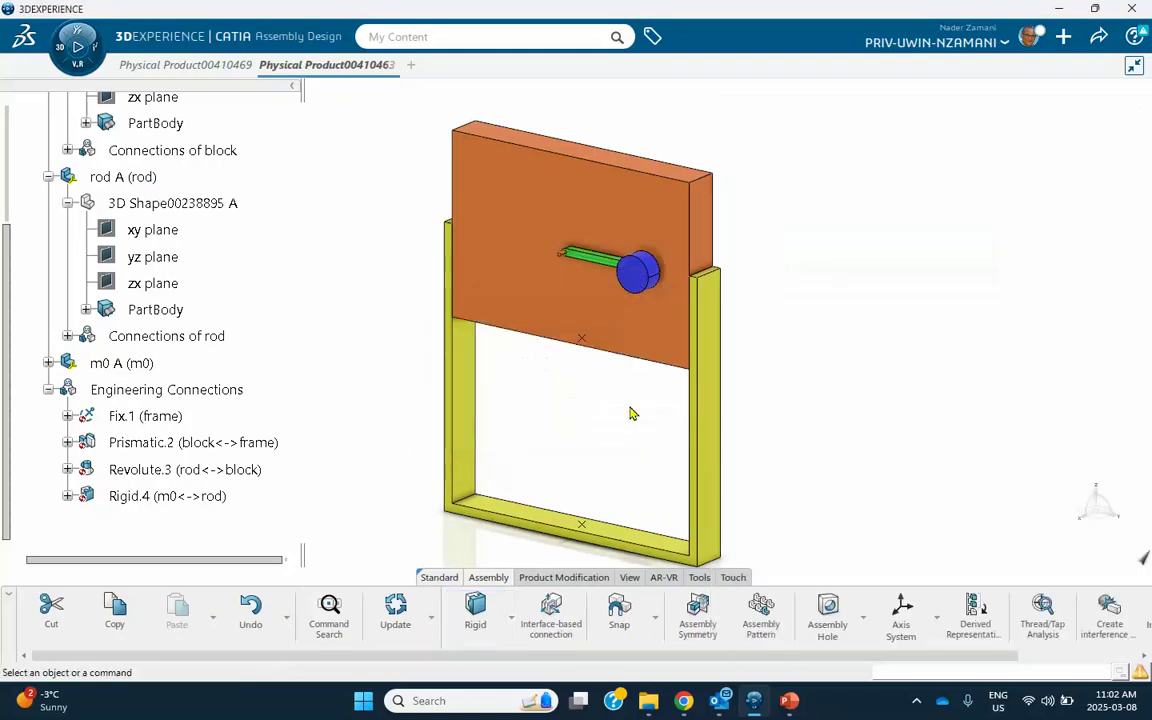
Switch to Mechanical Systems Design and activate Weight Definition for the assembly.
scroll(170, 375, "down", 2)
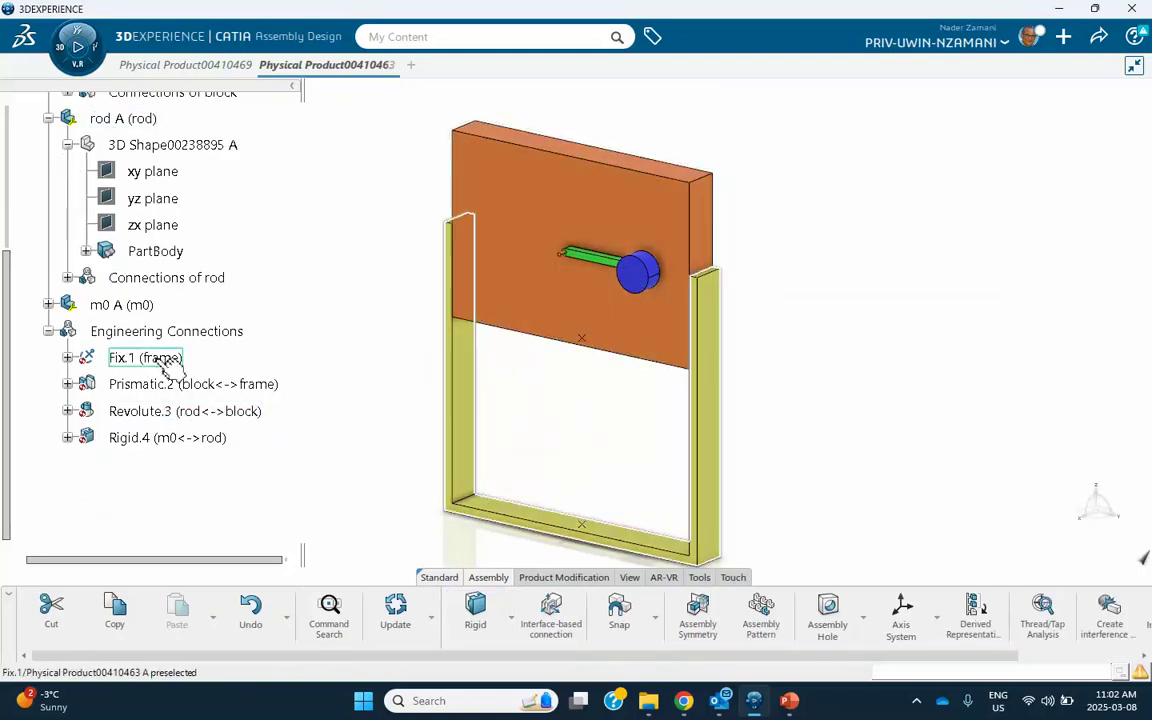
mouse_move(430, 383)
middle_mouse_down()
mouse_move(429, 355)
mouse_move(427, 368)
middle_mouse_up()
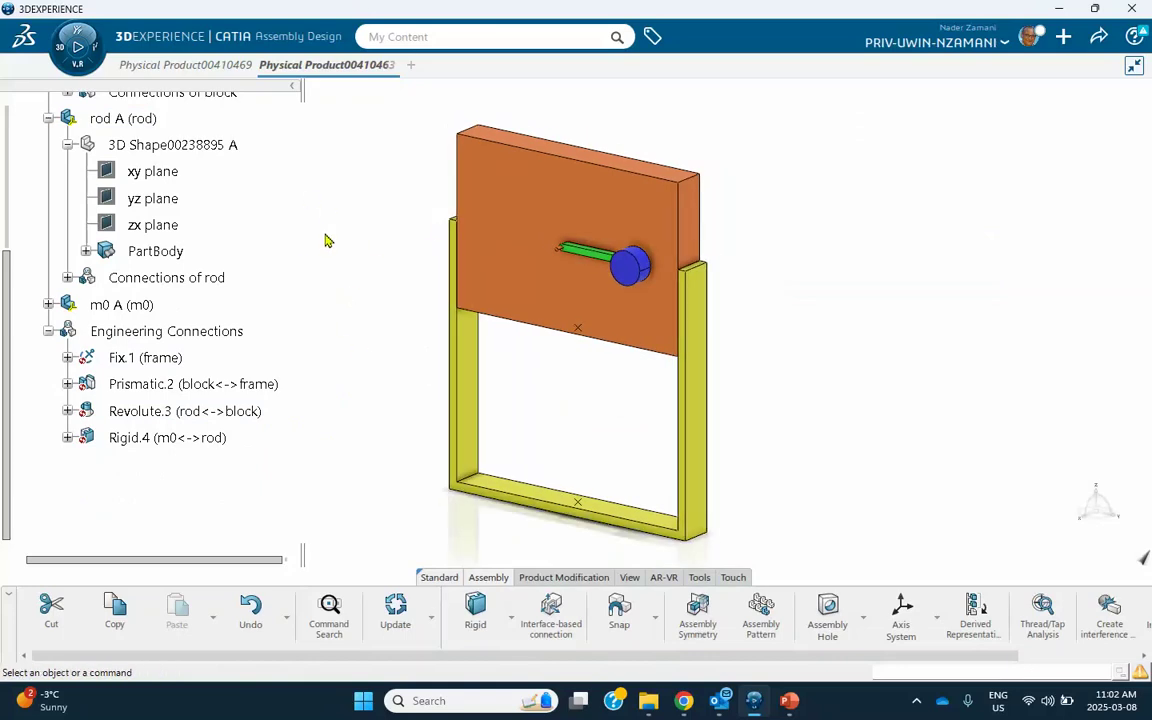
left_click(62, 47)
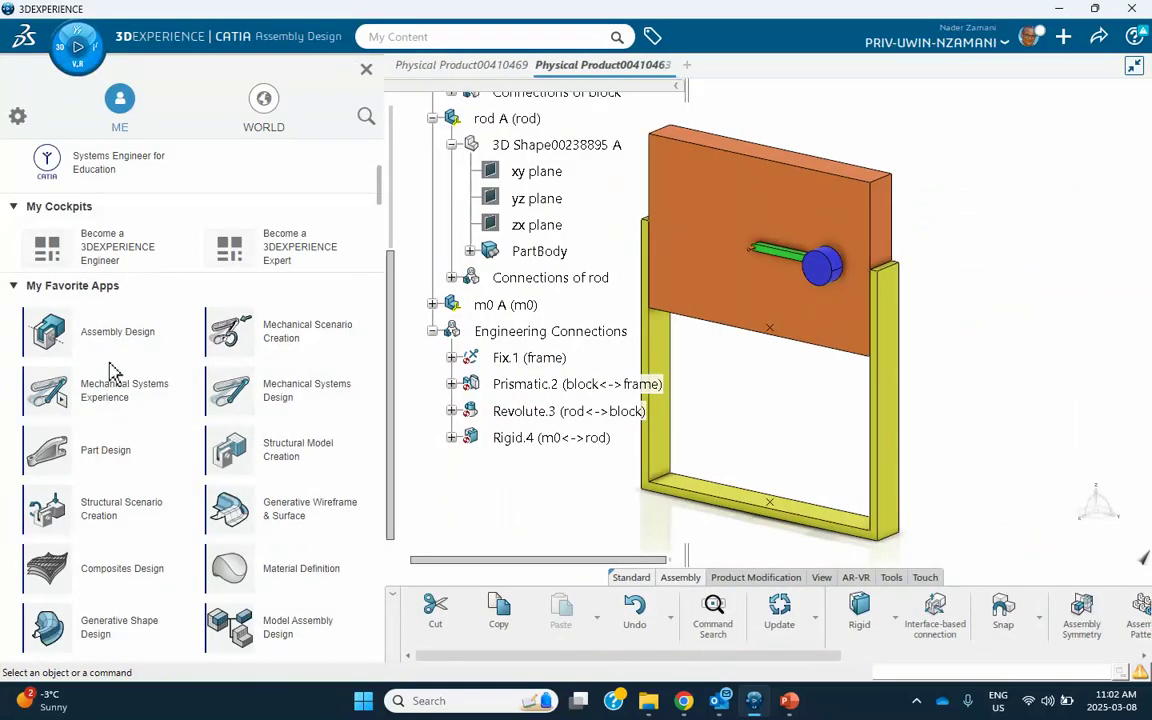
left_click(296, 400)
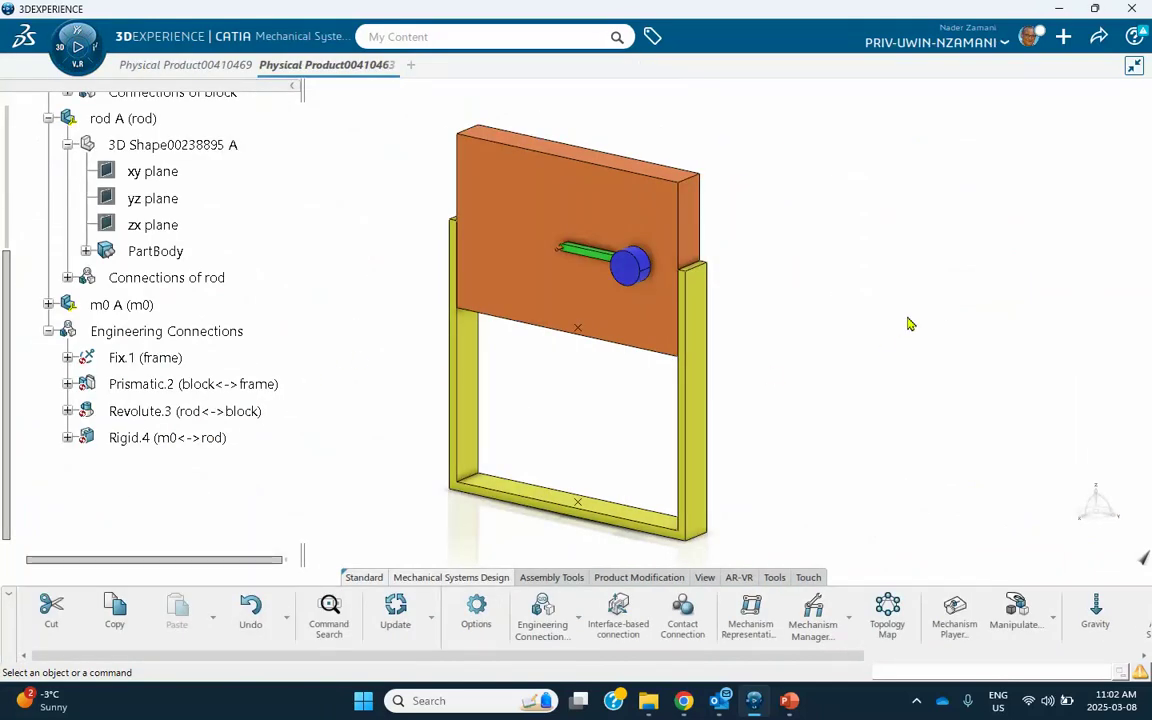
scroll(869, 625, "right", 3)
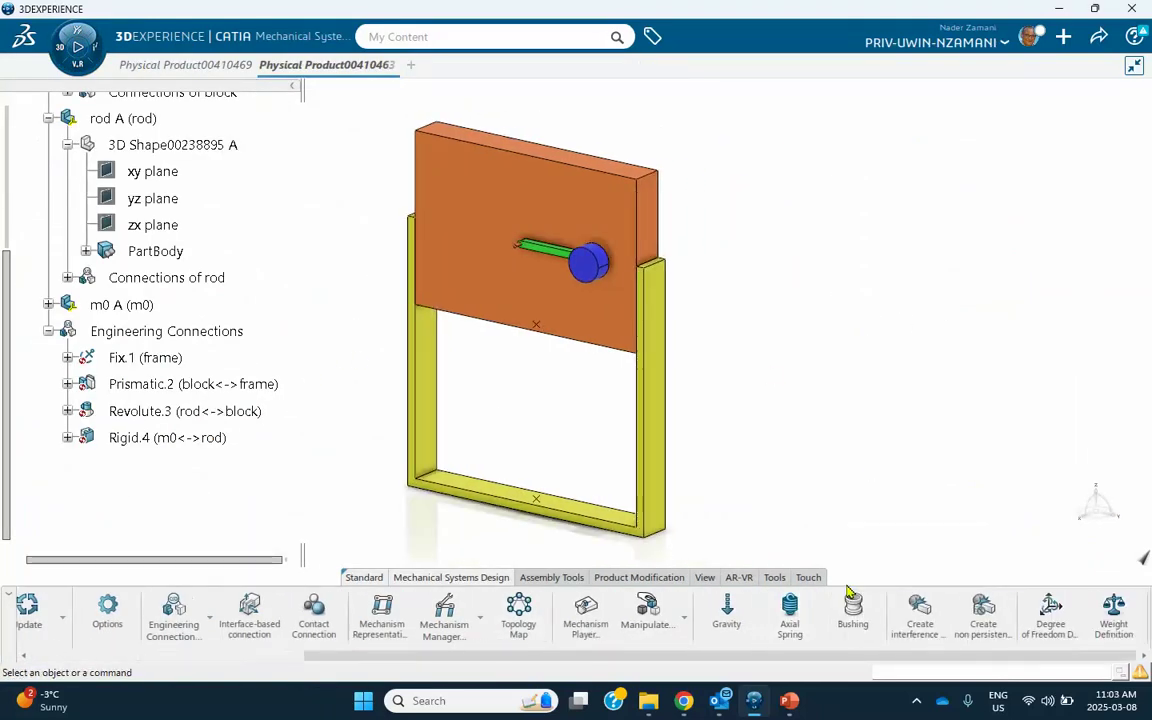
left_click(1113, 607)
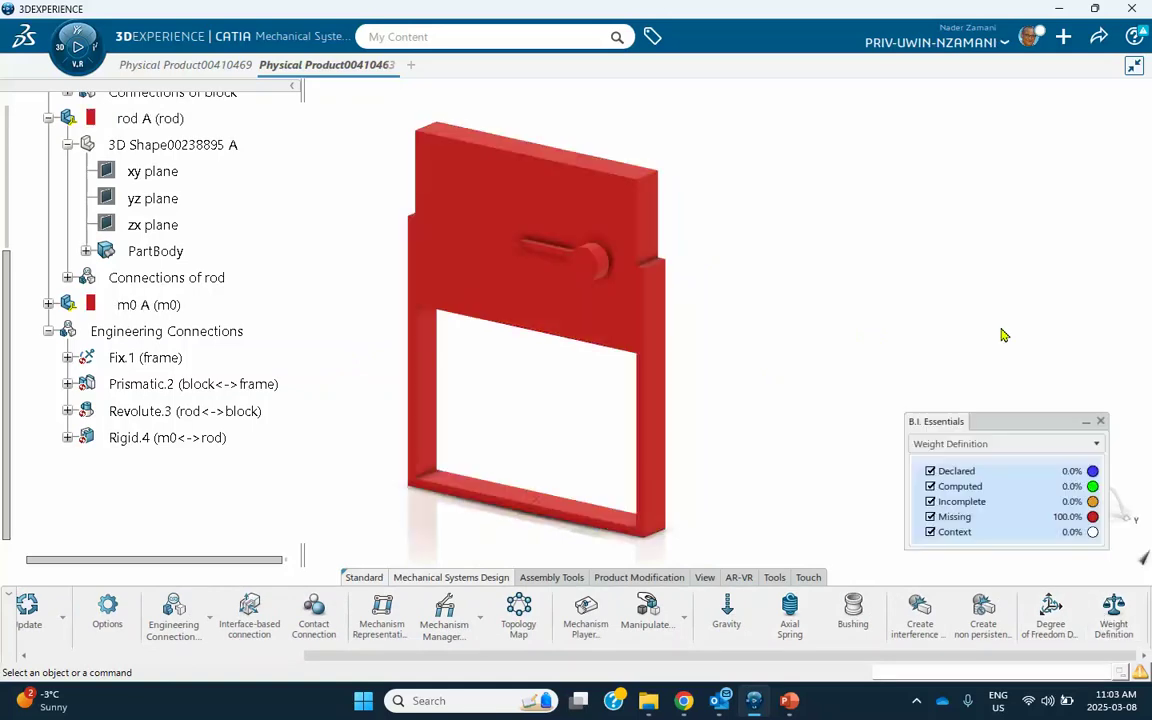
Declare a weight on the frame and fill its mass properties from the part's geometry.
scroll(258, 331, "up", 3)
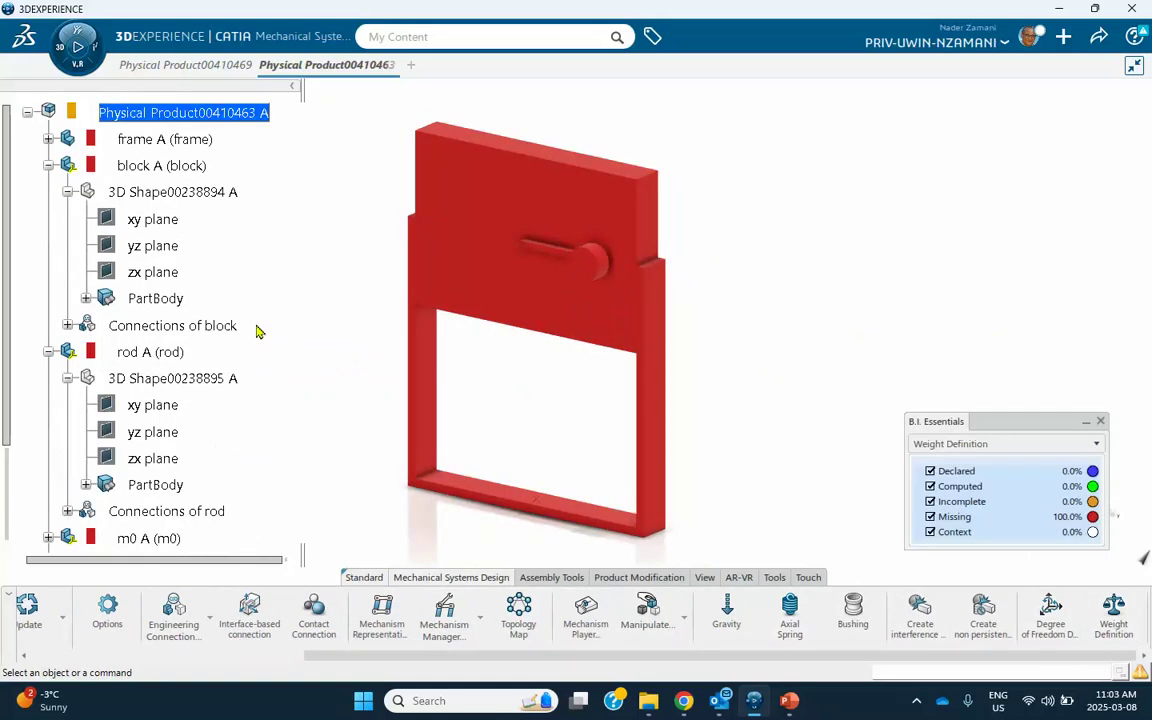
left_click(176, 140)
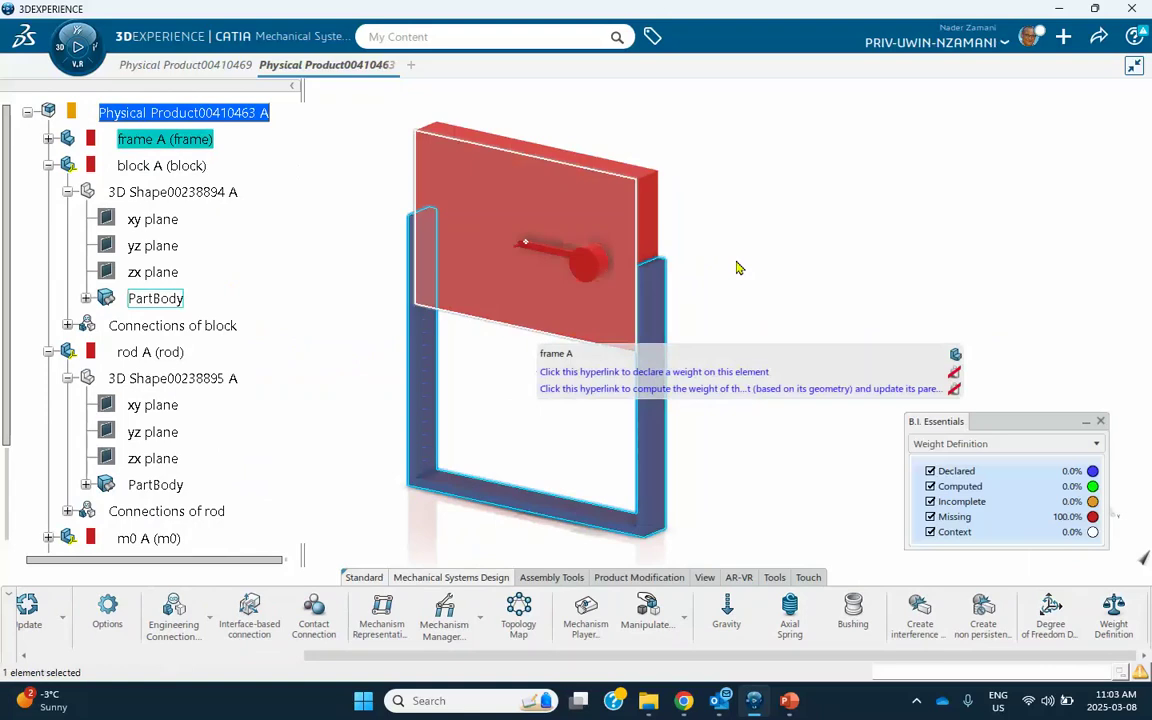
left_click(752, 373)
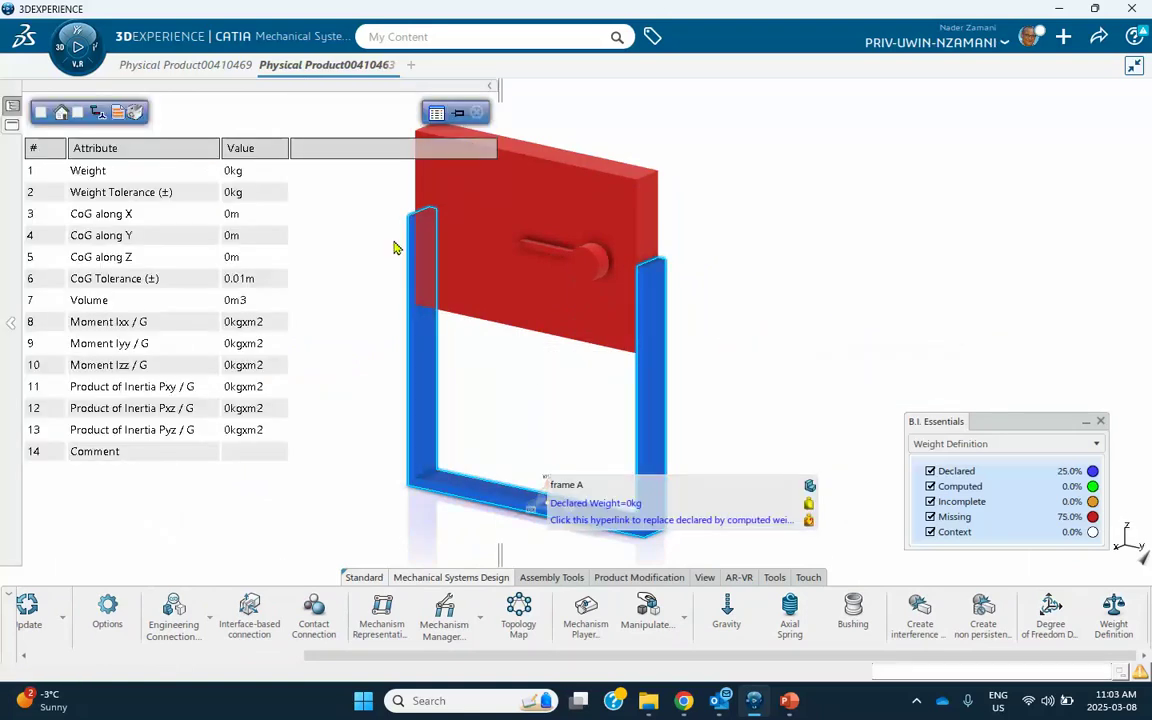
left_click(42, 113)
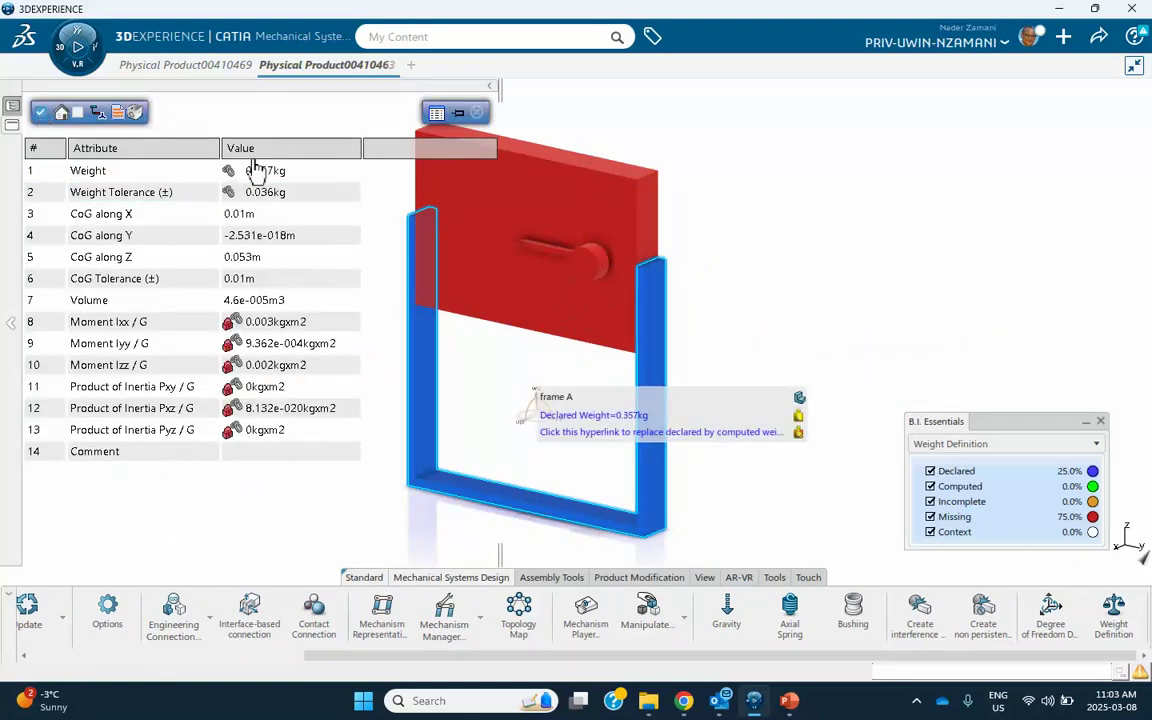
left_click(476, 113)
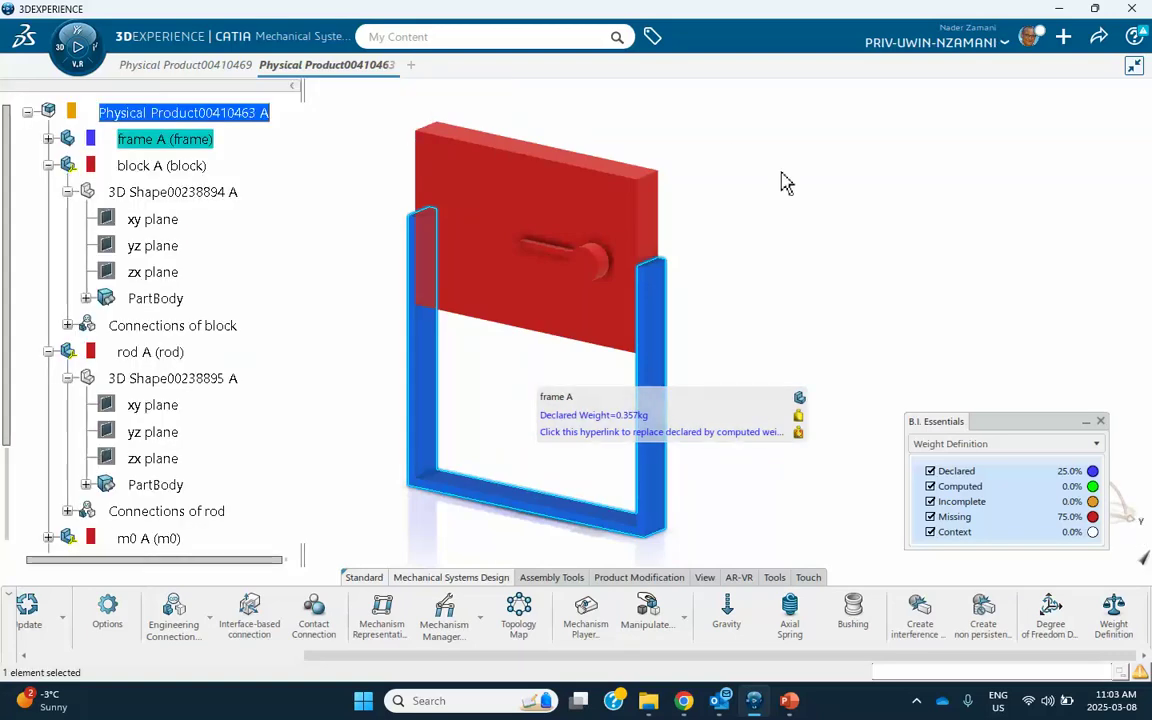
left_click(846, 230)
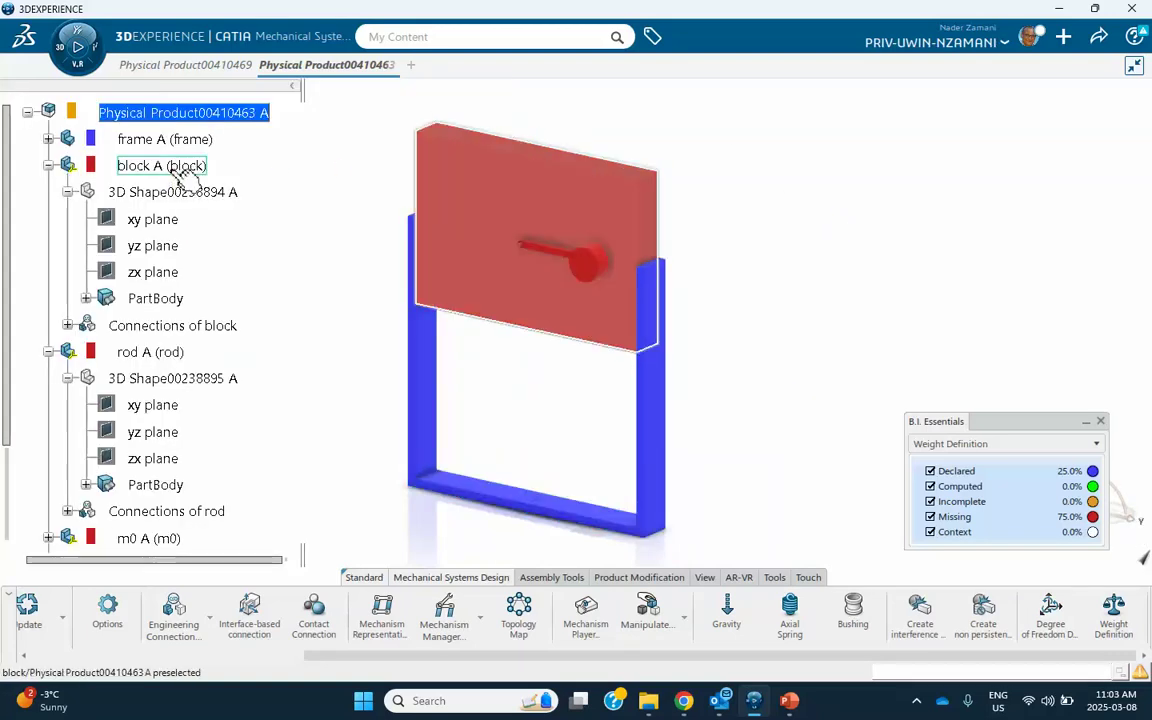
Declare a weight on the block with properties filled from its geometry, and set the weight to 20 kg.
left_click(545, 215)
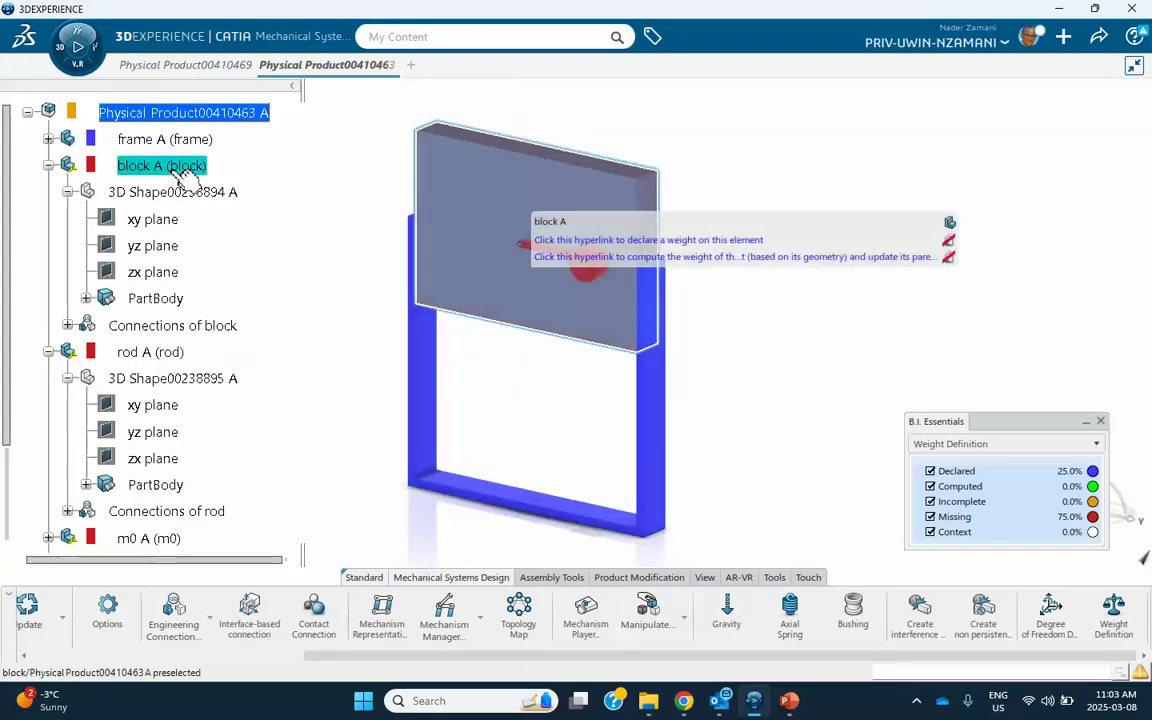
left_click(745, 242)
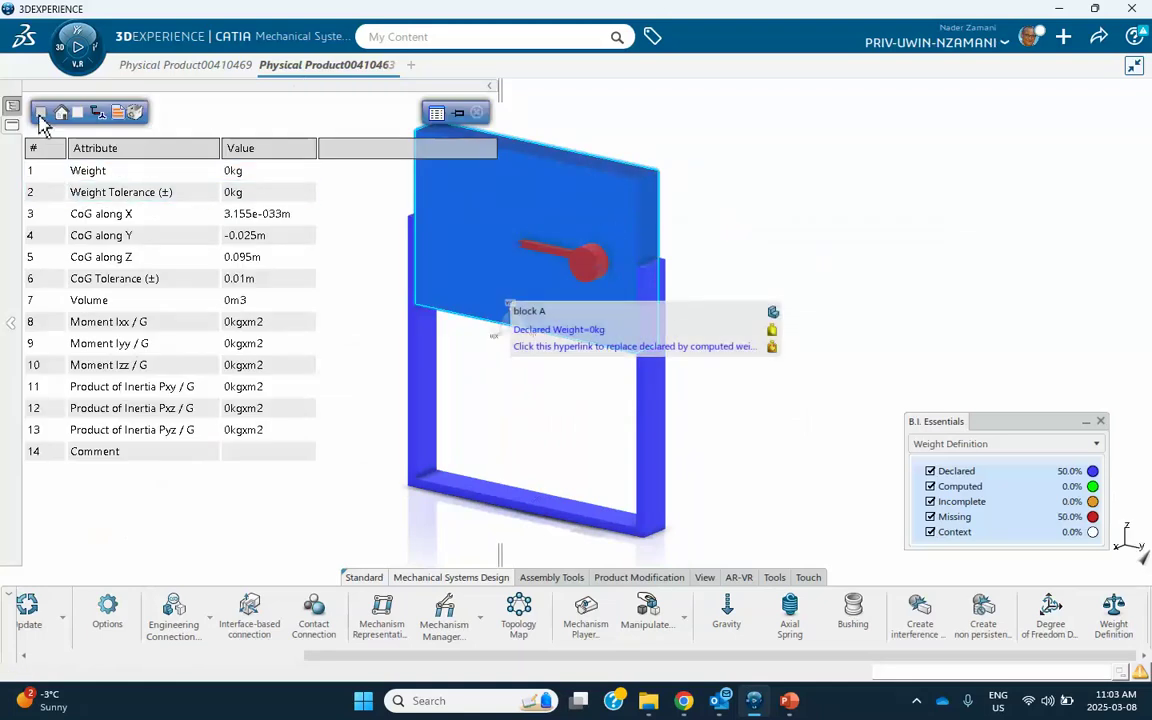
left_click(40, 116)
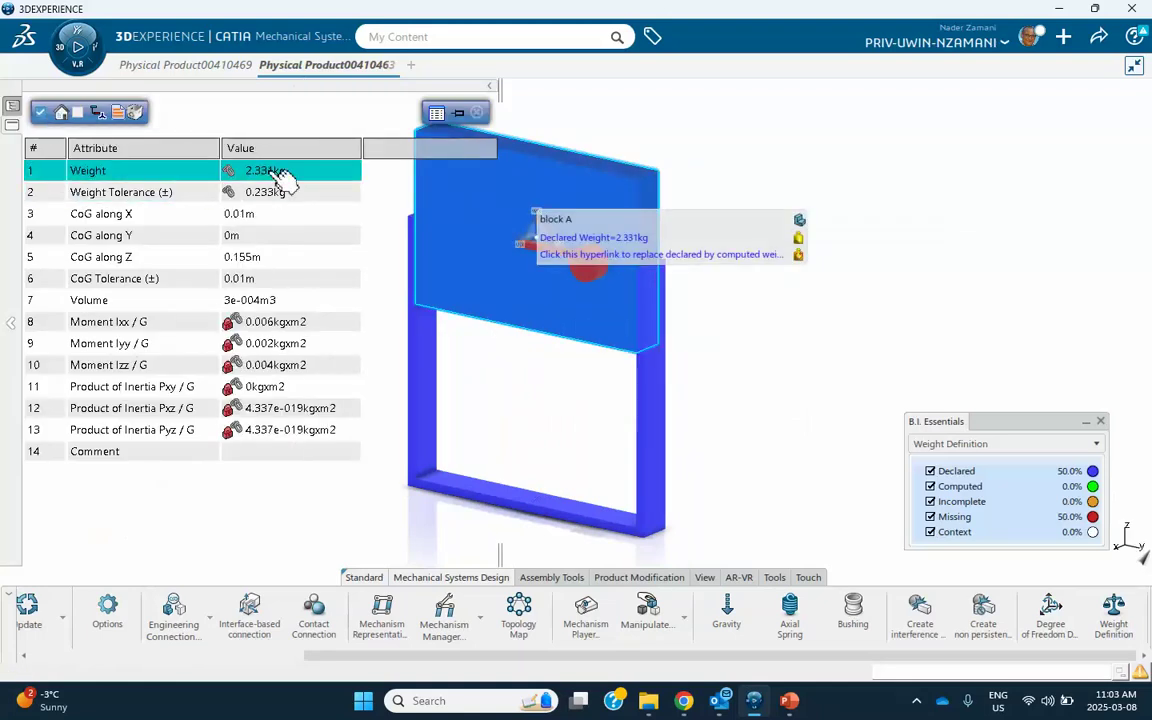
double_click(268, 170)
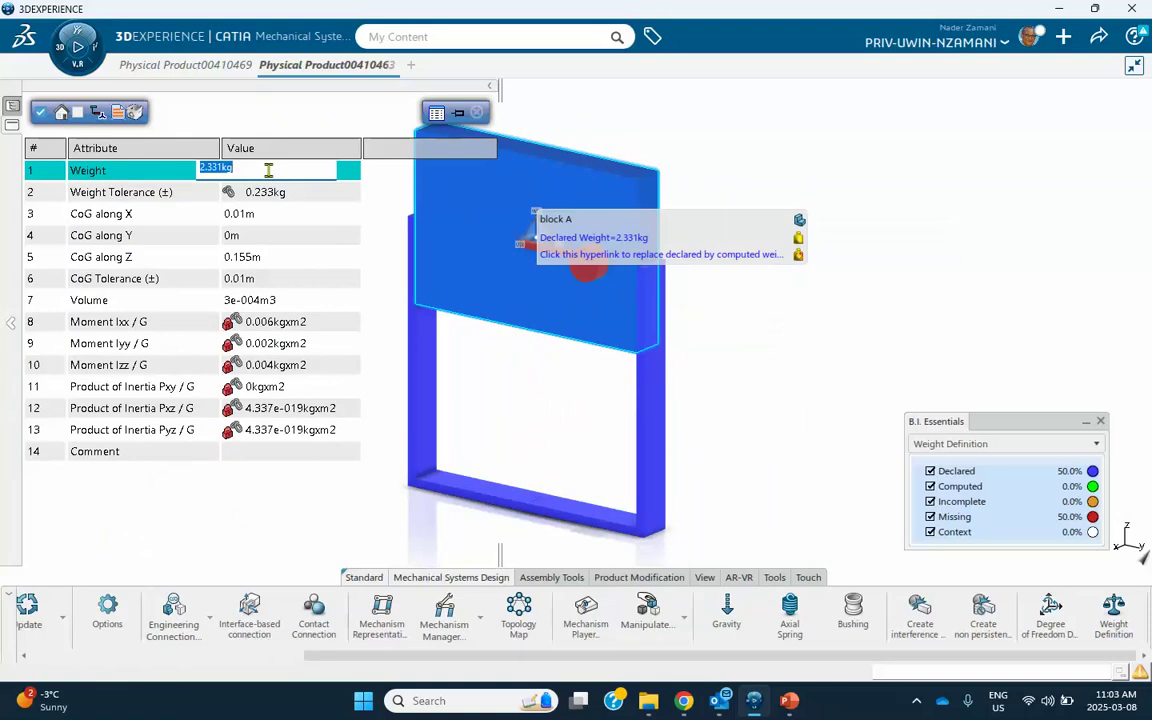
type("20")
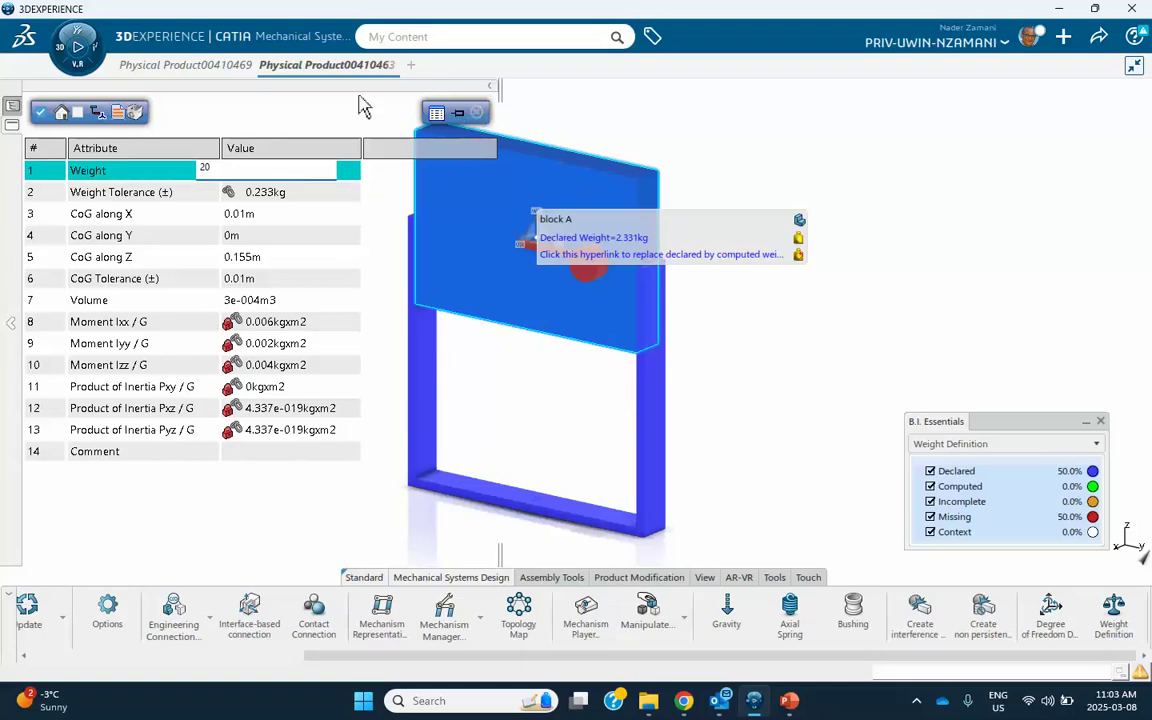
key("Escape")
left_click(437, 113)
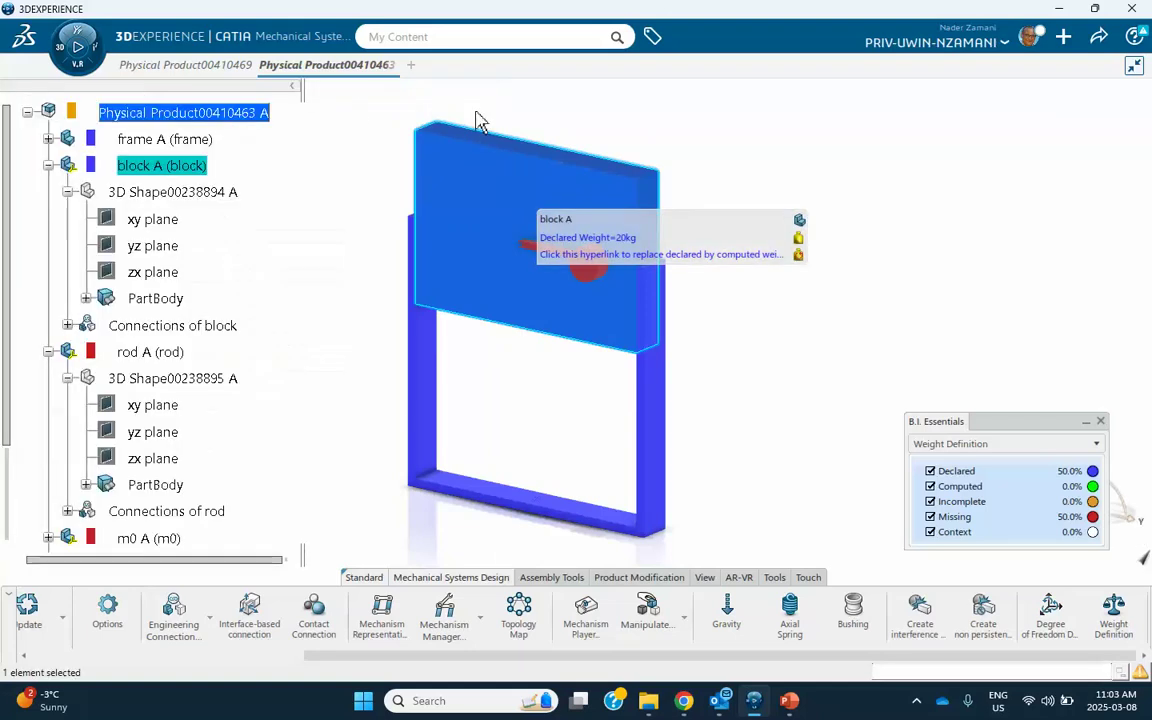
Declare a weight on the rod with mass properties filled from its geometry, and set the weight to 1e-004 kg.
scroll(140, 290, "down", 2)
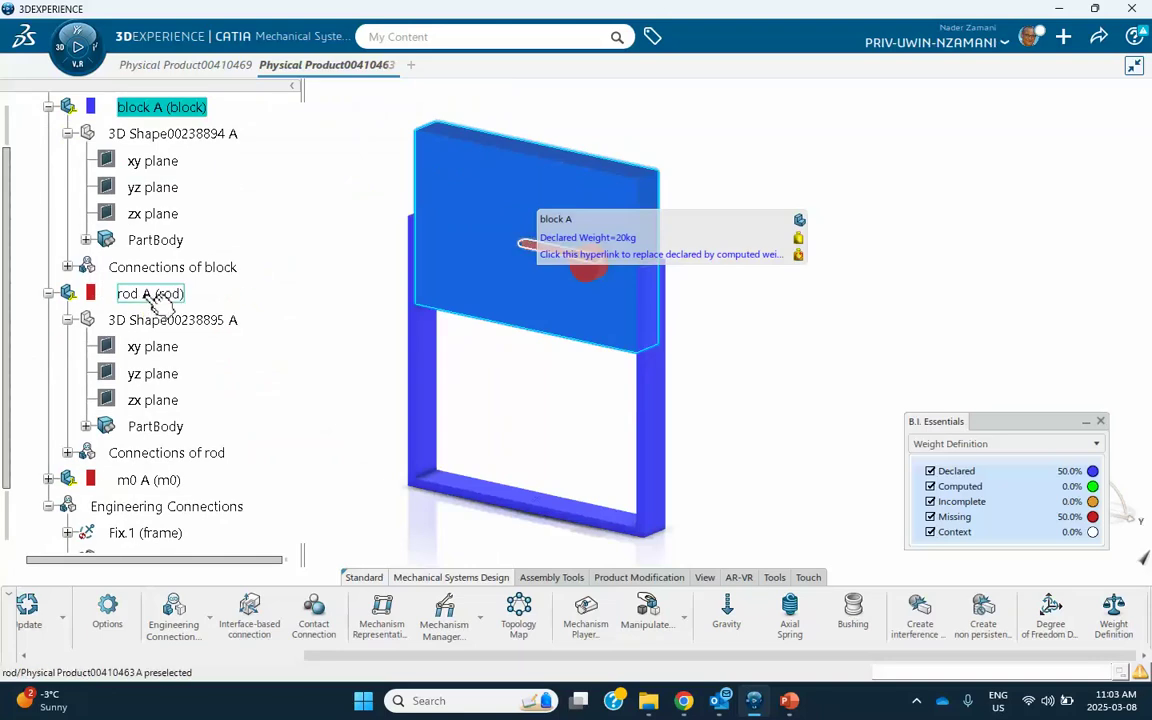
left_click(150, 293)
left_click(760, 253)
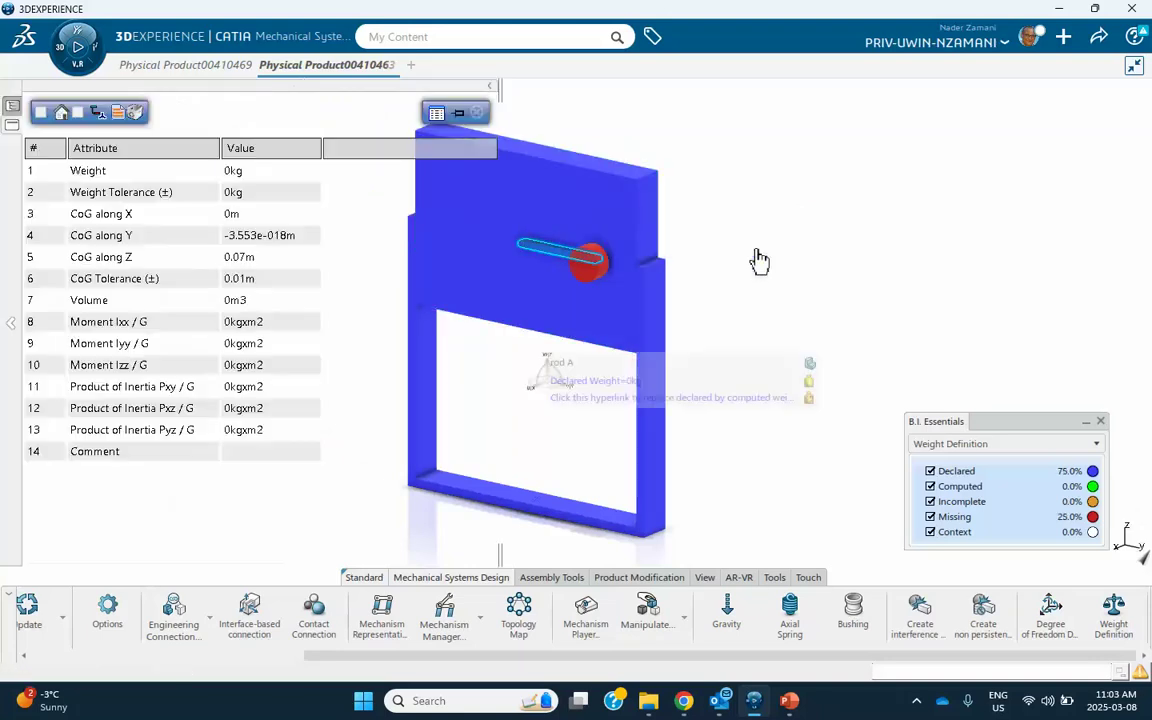
left_click(40, 112)
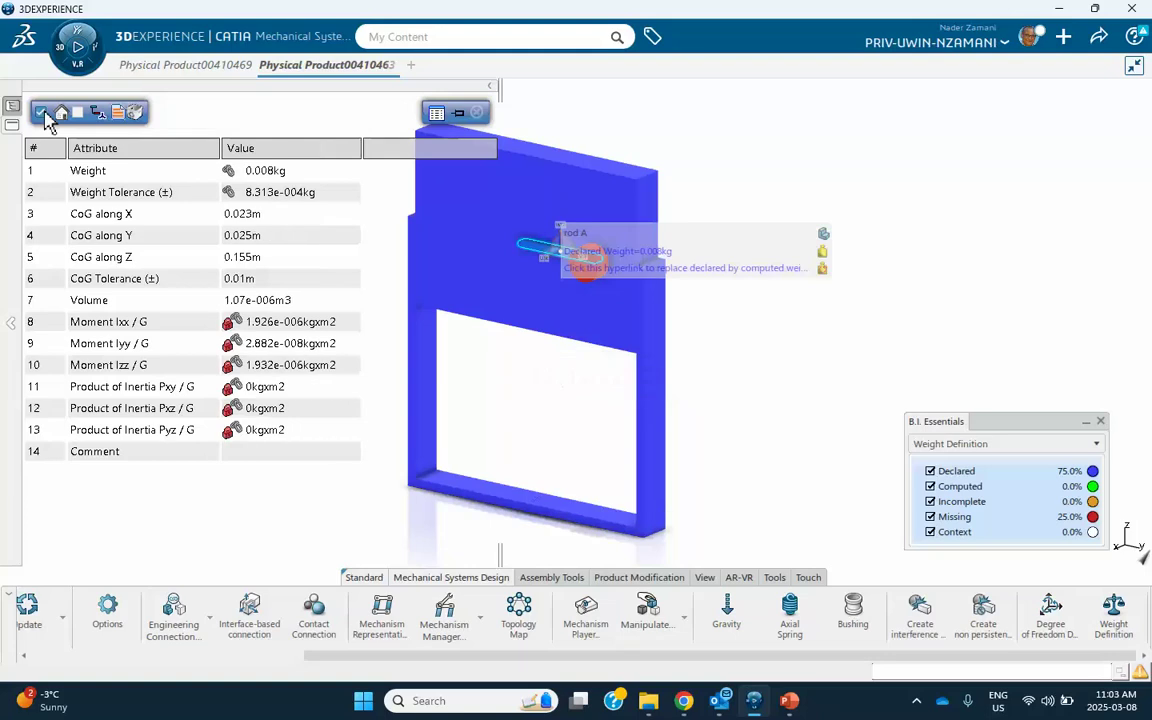
double_click(288, 170)
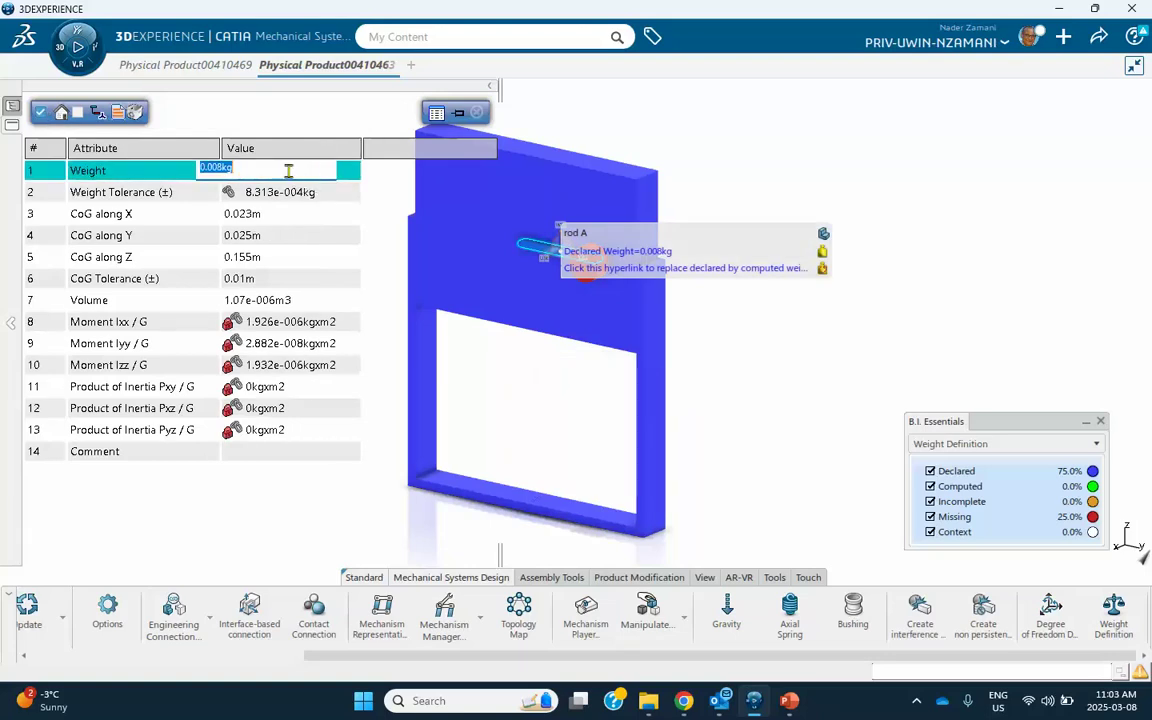
key("BackSpace")
key("Return")
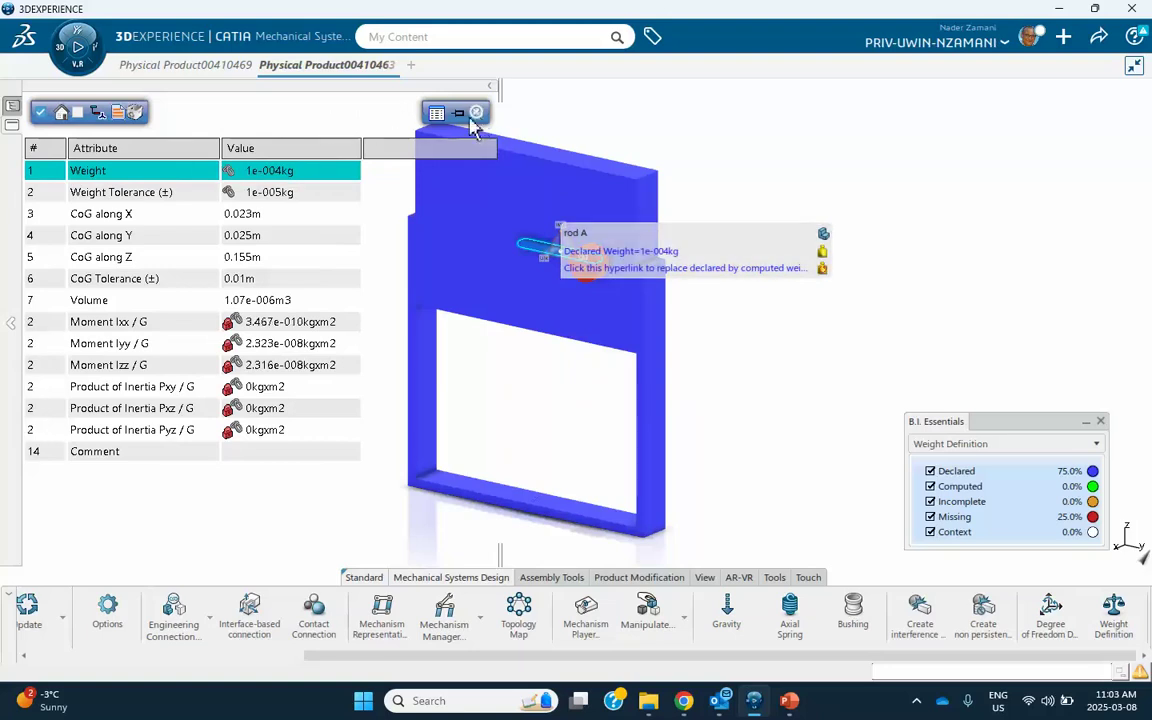
left_click(477, 113)
Declare a weight on m0 with properties filled from its geometry, set the weight to 1 kg, and leave Weight Definition.
scroll(262, 327, "down", 2)
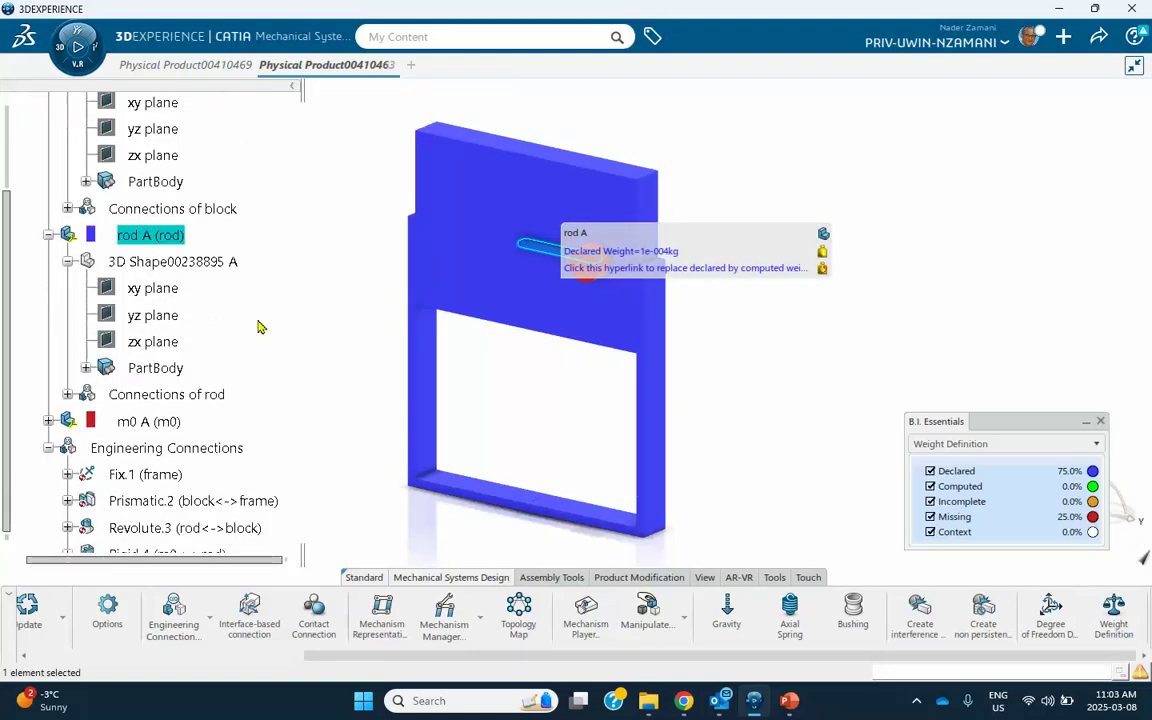
left_click(158, 421)
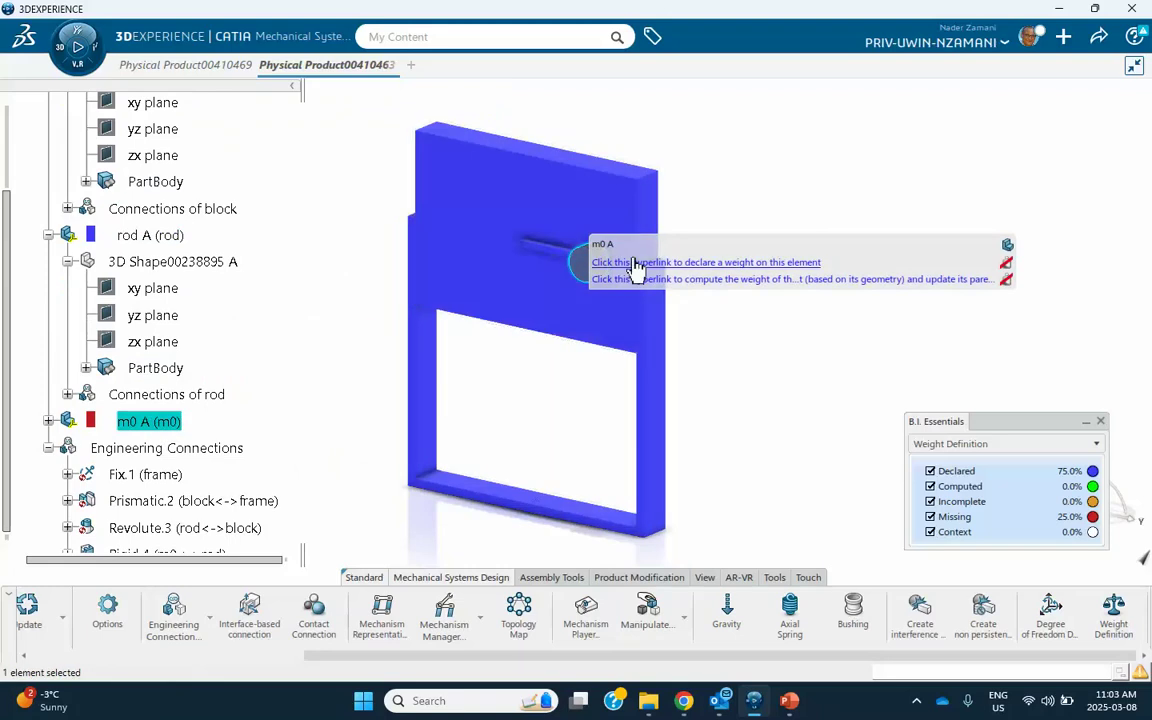
left_click(746, 264)
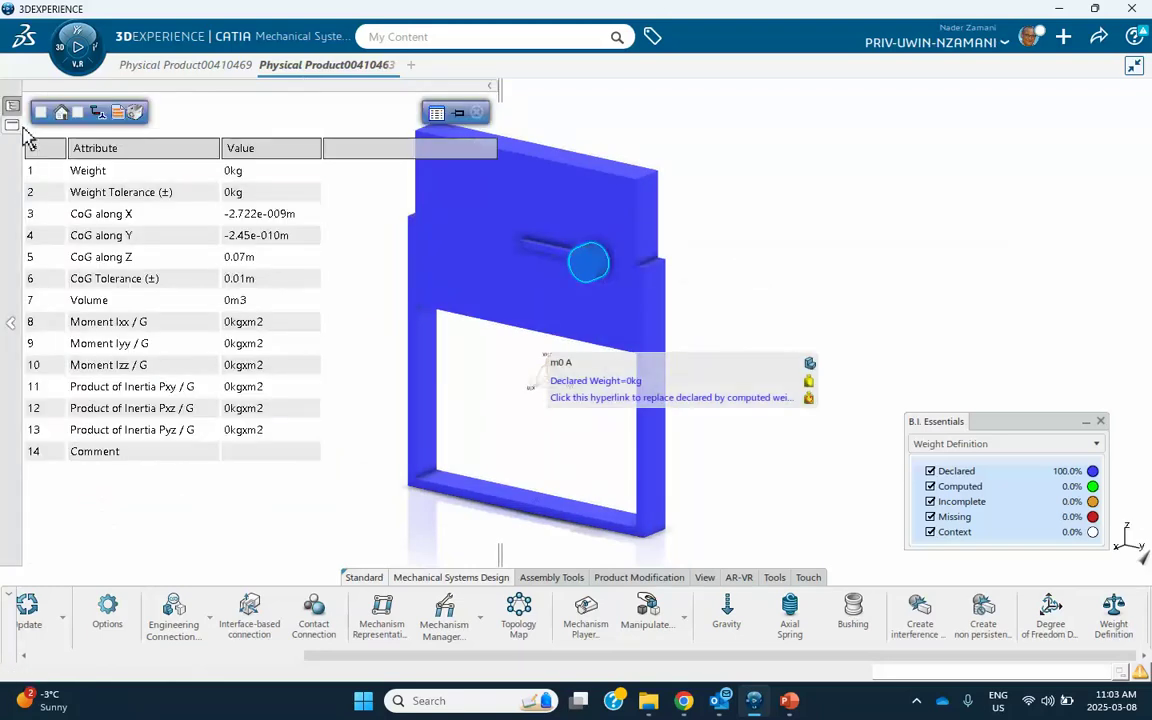
left_click(41, 115)
left_click(285, 172)
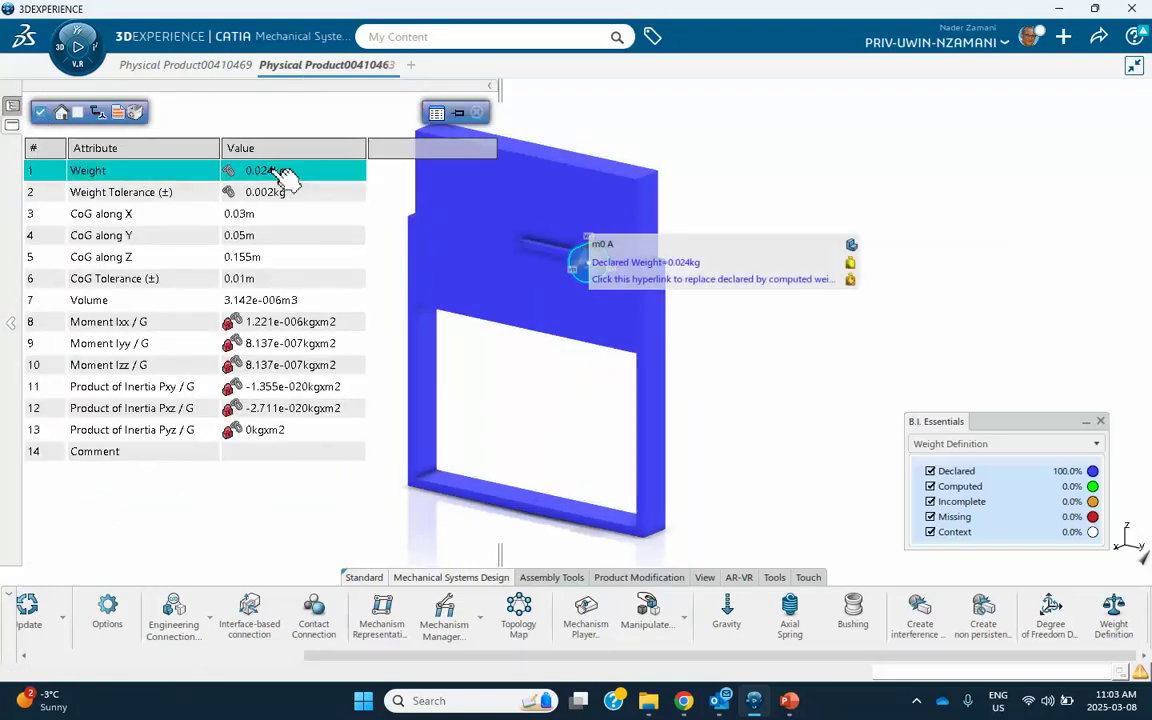
left_click(270, 169)
type("1")
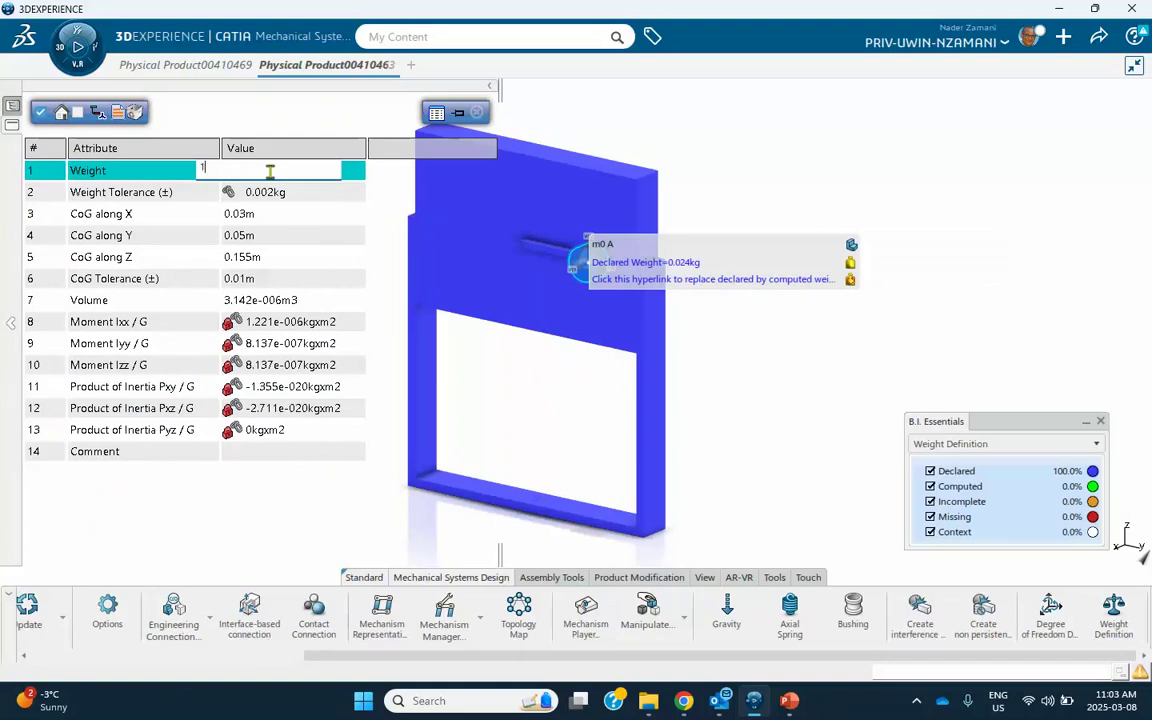
left_click(476, 114)
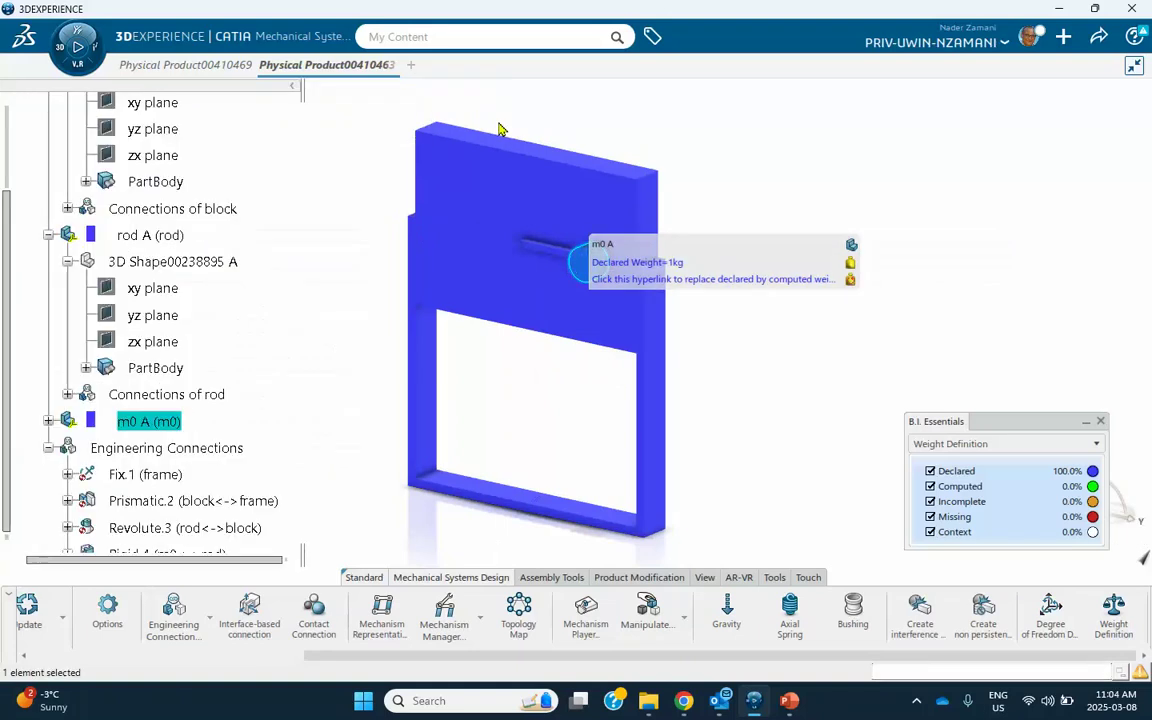
left_click(1100, 421)
Start an Axial Spring between the point on the block's lower edge and Point.1 in the frame's PartBody.
scroll(153, 312, "down", 4)
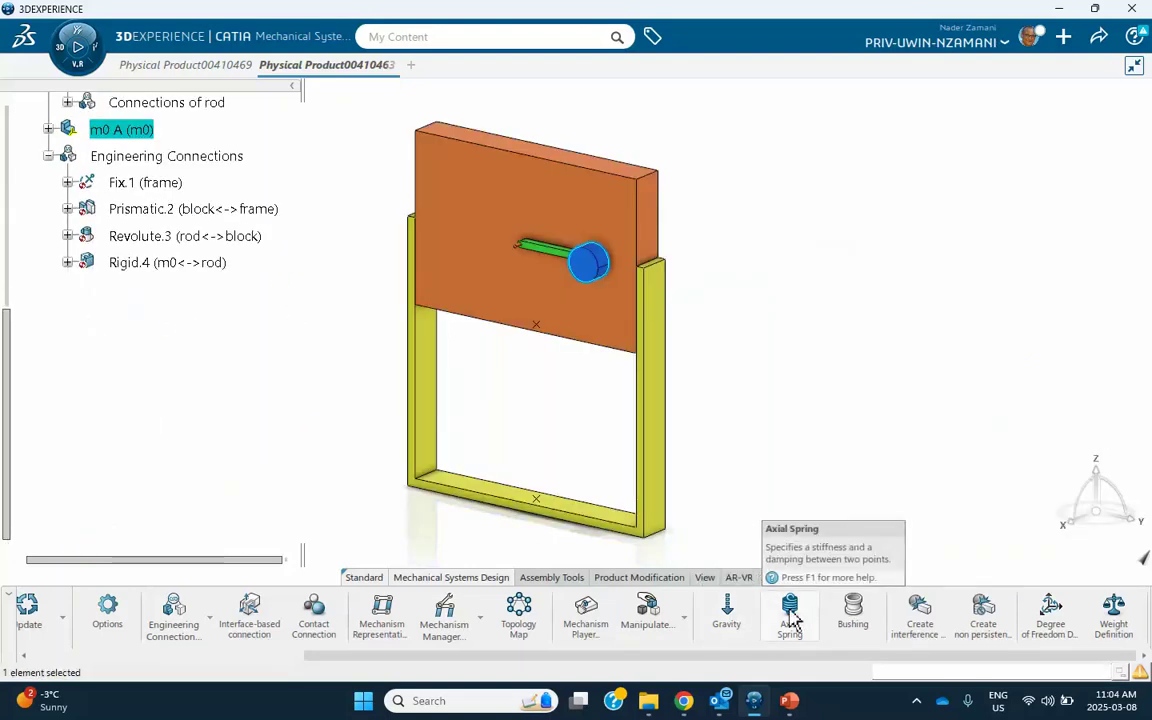
left_click(790, 615)
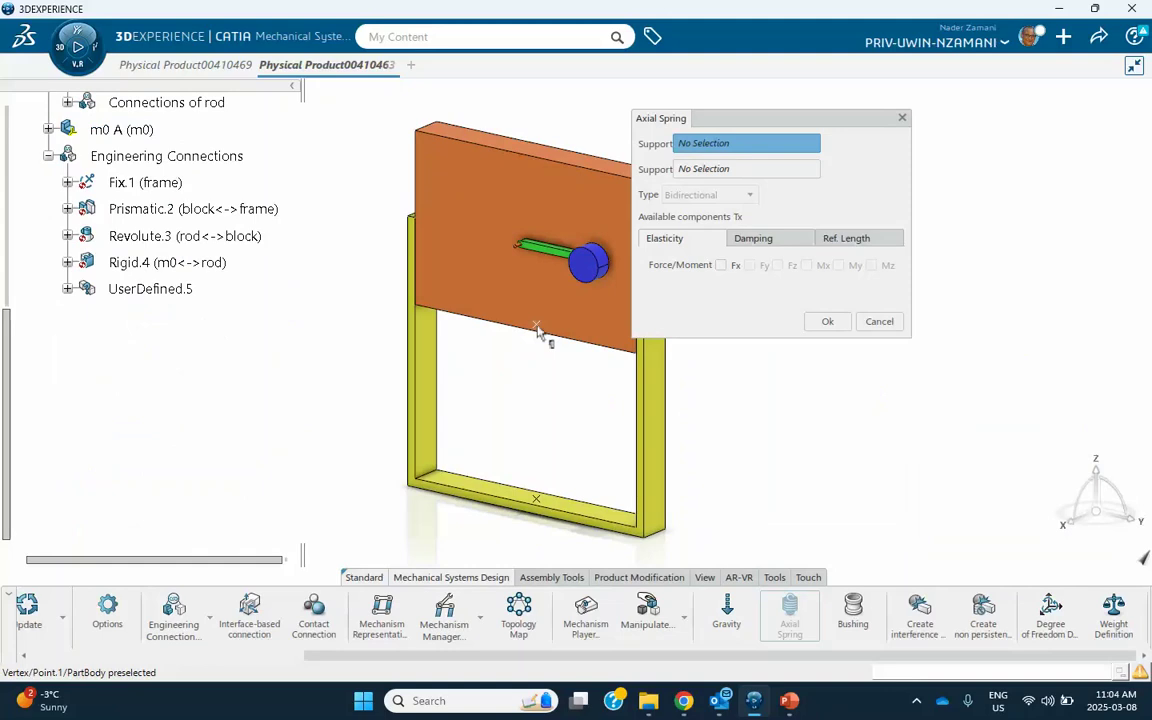
left_click(538, 333)
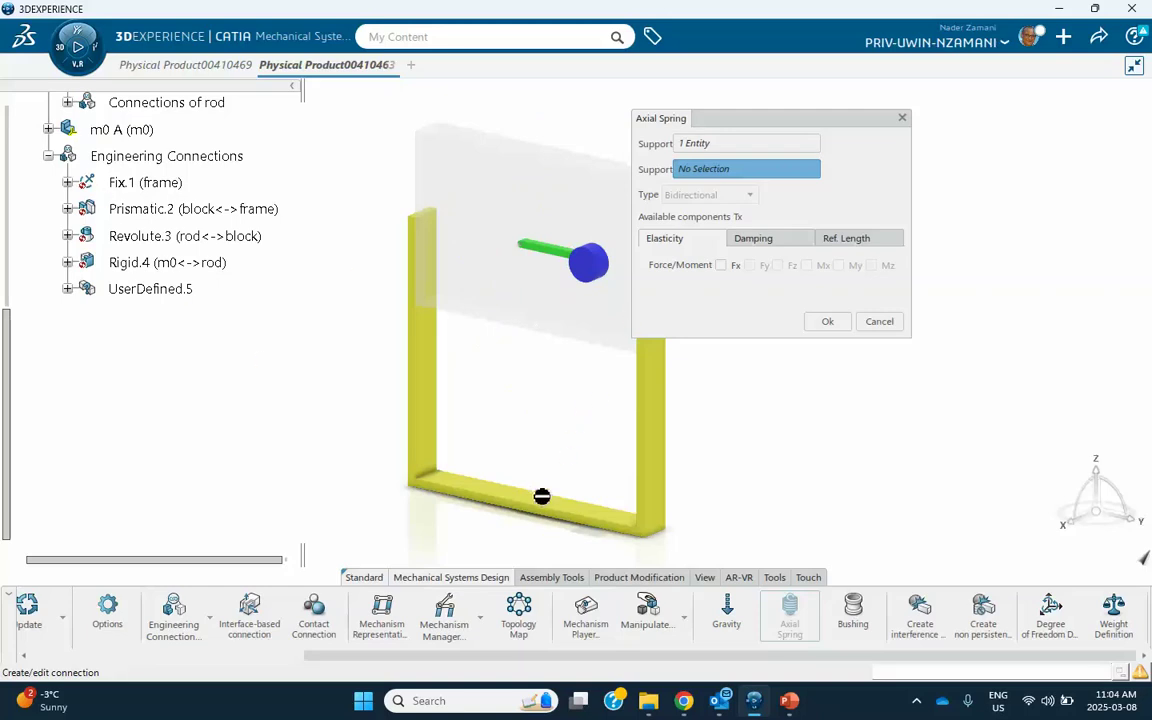
scroll(70, 188, "up", 5)
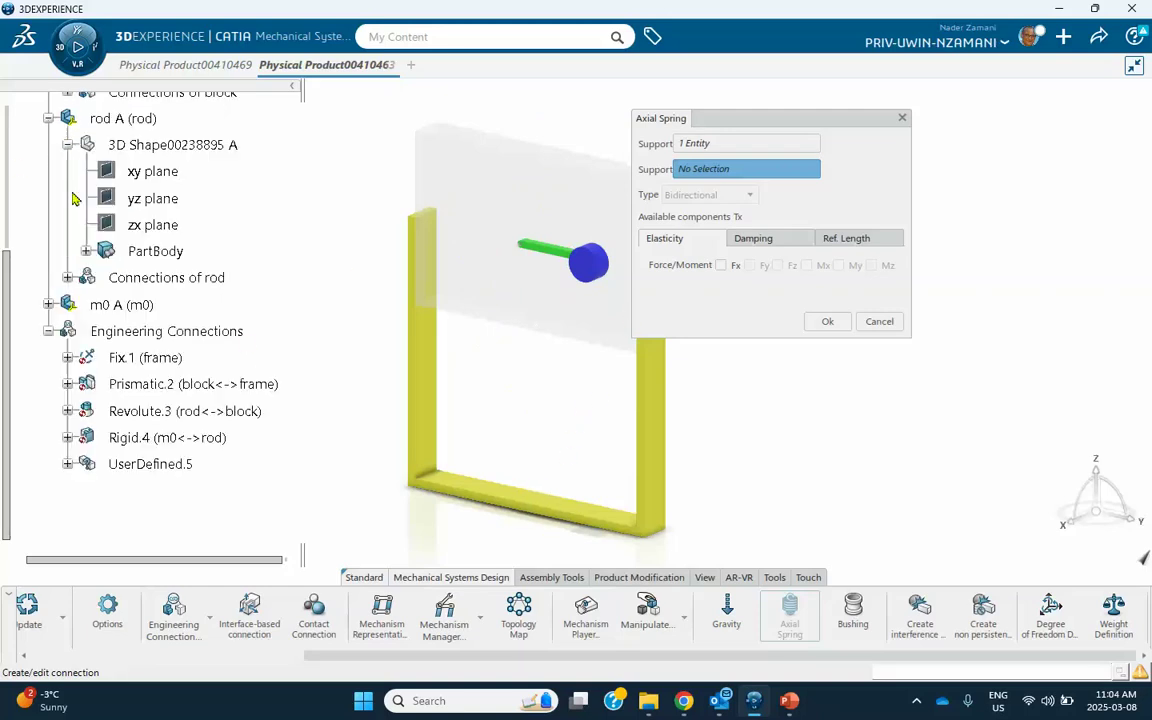
scroll(113, 300, "up", 3)
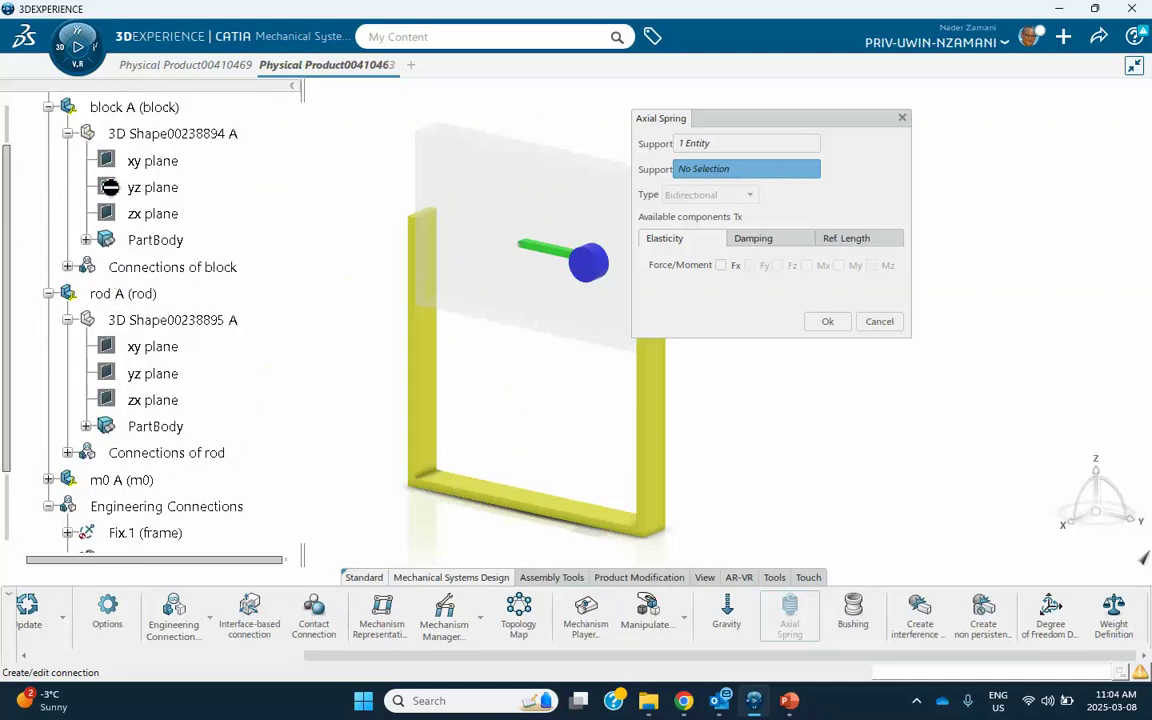
scroll(89, 235, "up", 3)
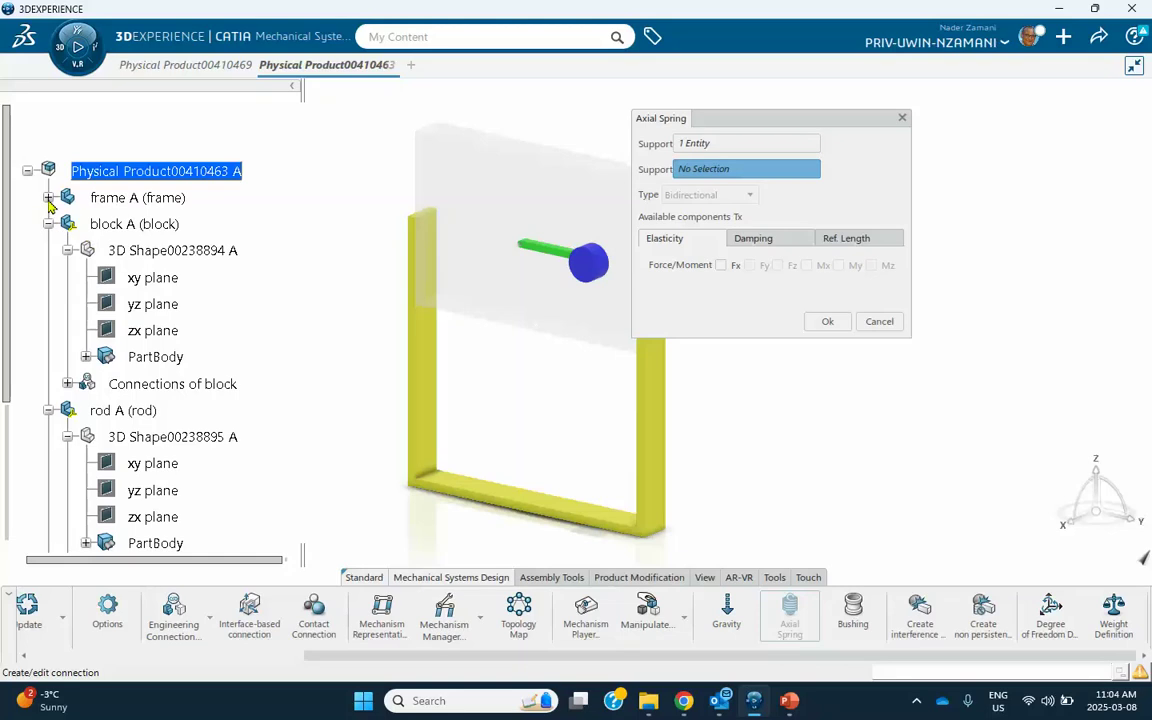
left_click(48, 198)
left_click(67, 224)
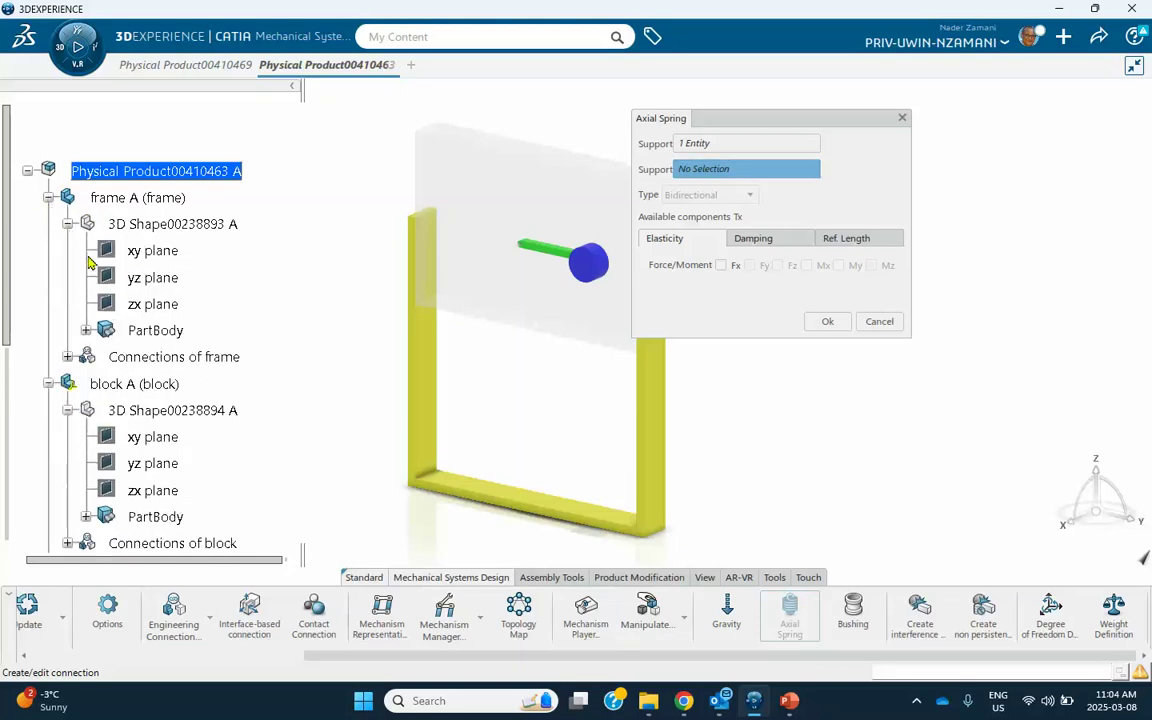
left_click(86, 331)
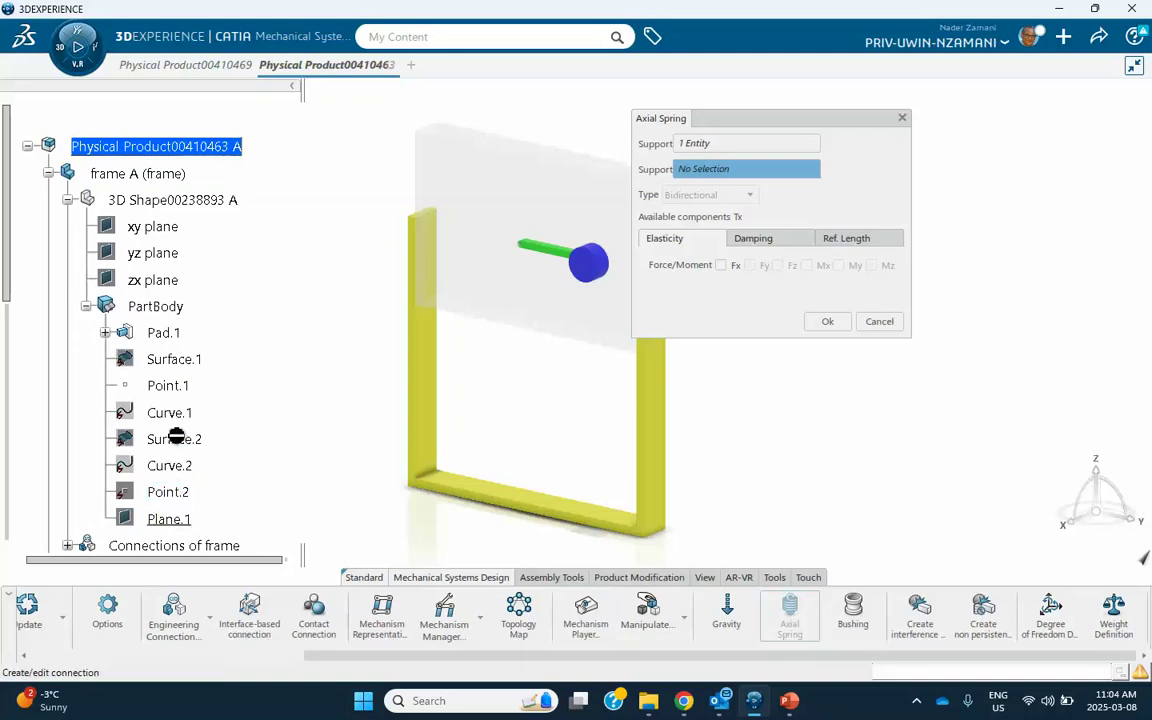
left_click(172, 386)
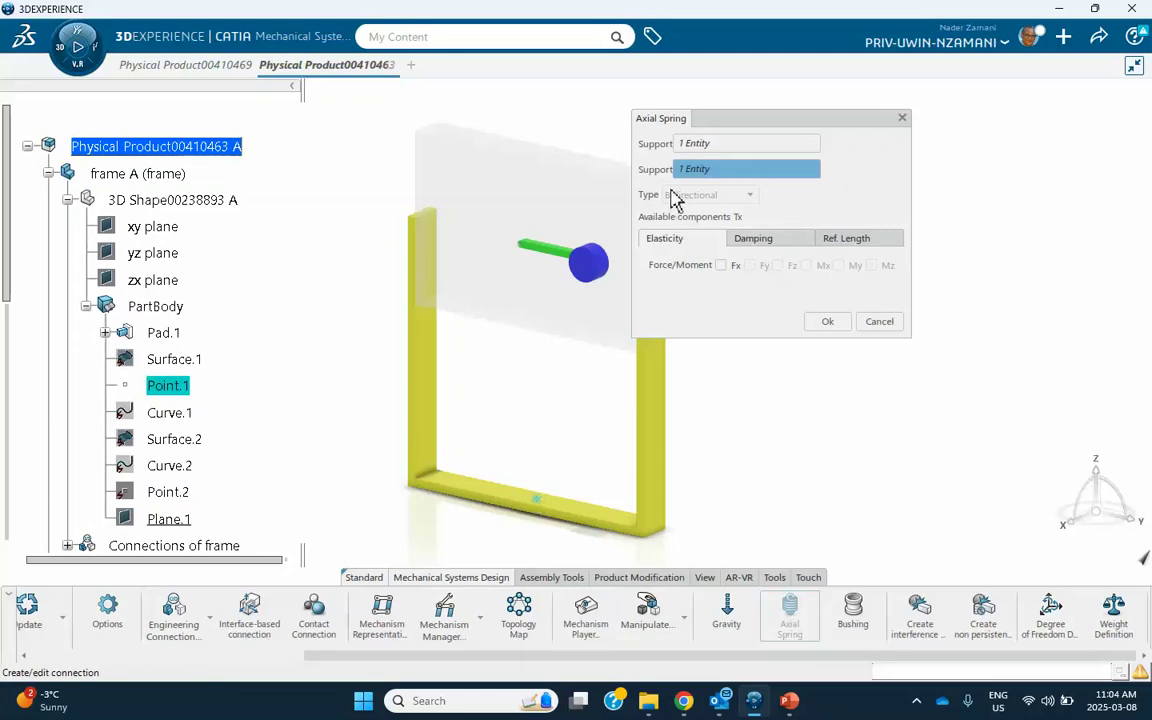
Enable linear Fx elasticity with a stiffness of 720 kg_s2 and linear Fx damping of 2 kg_s for the spring.
left_click(721, 266)
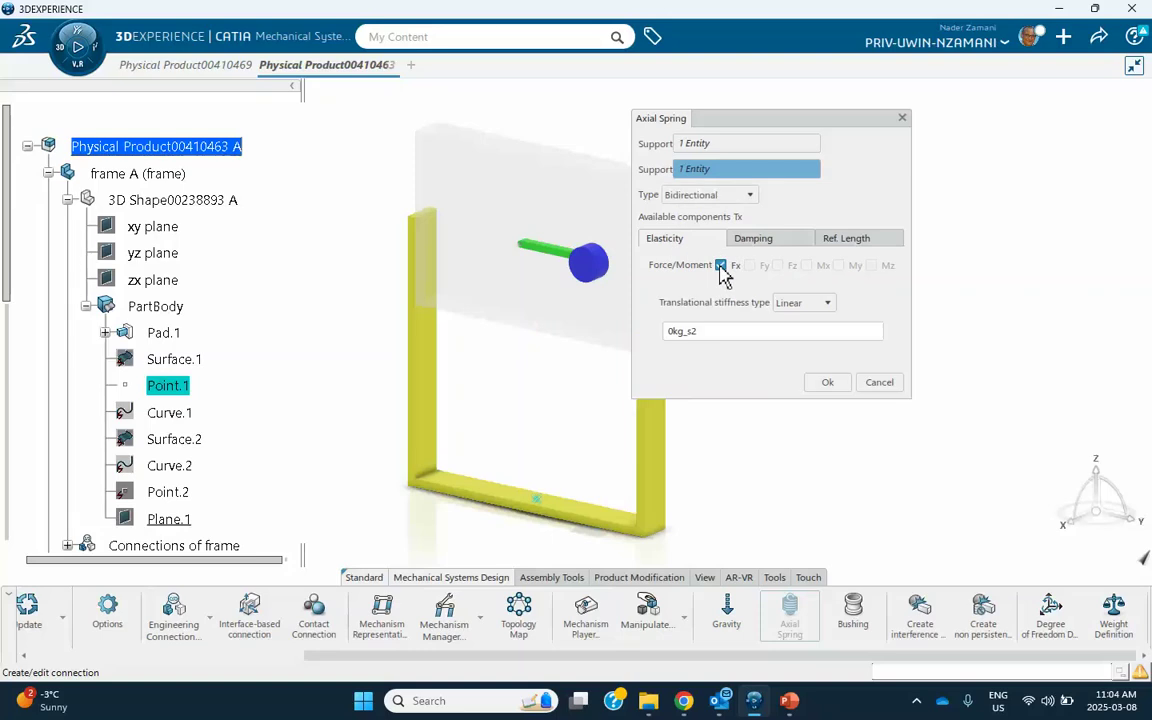
left_click(676, 333)
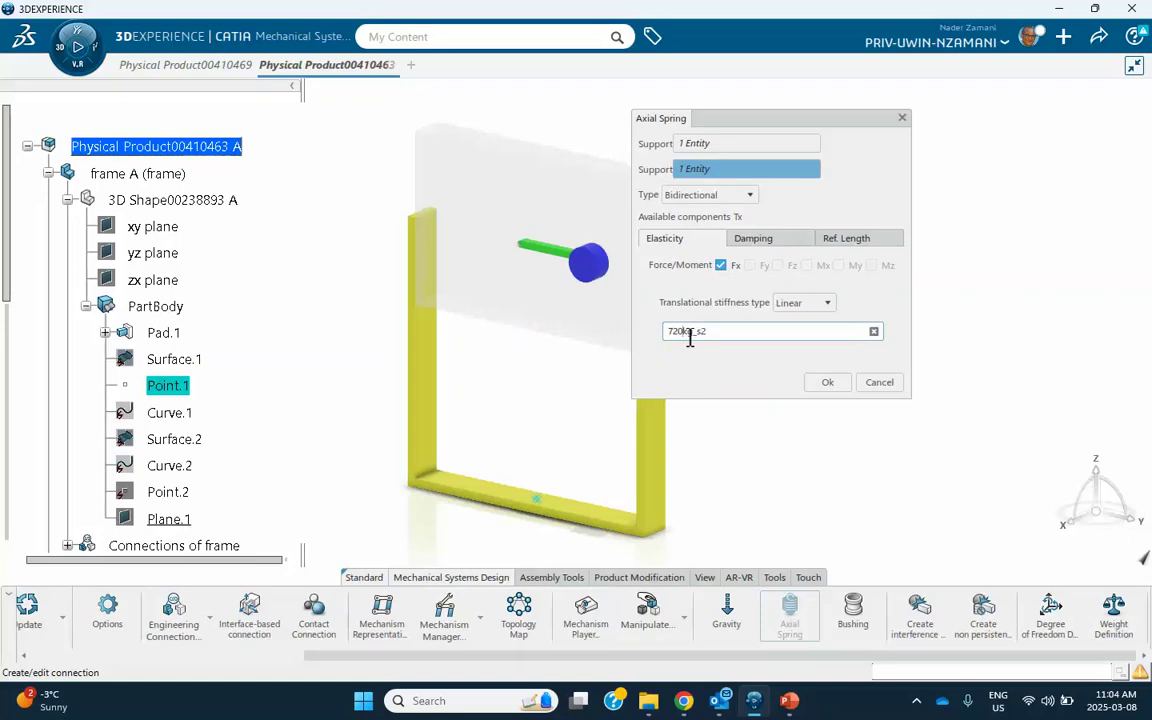
left_click(760, 243)
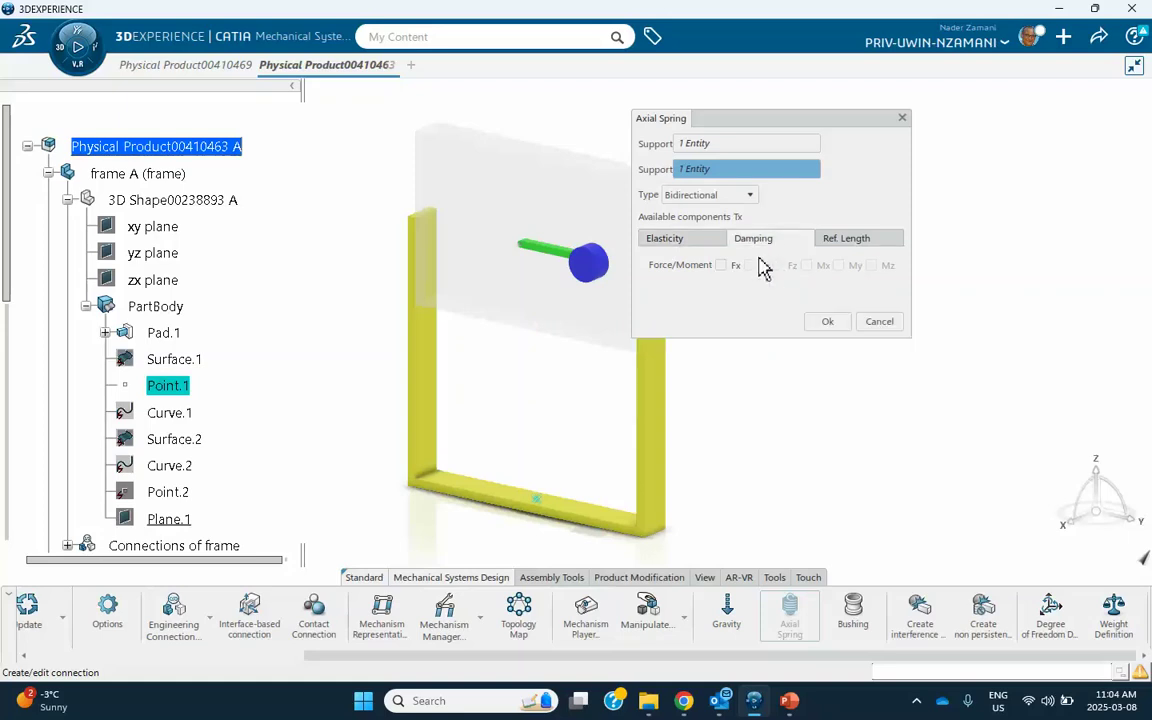
left_click(721, 265)
double_click(669, 334)
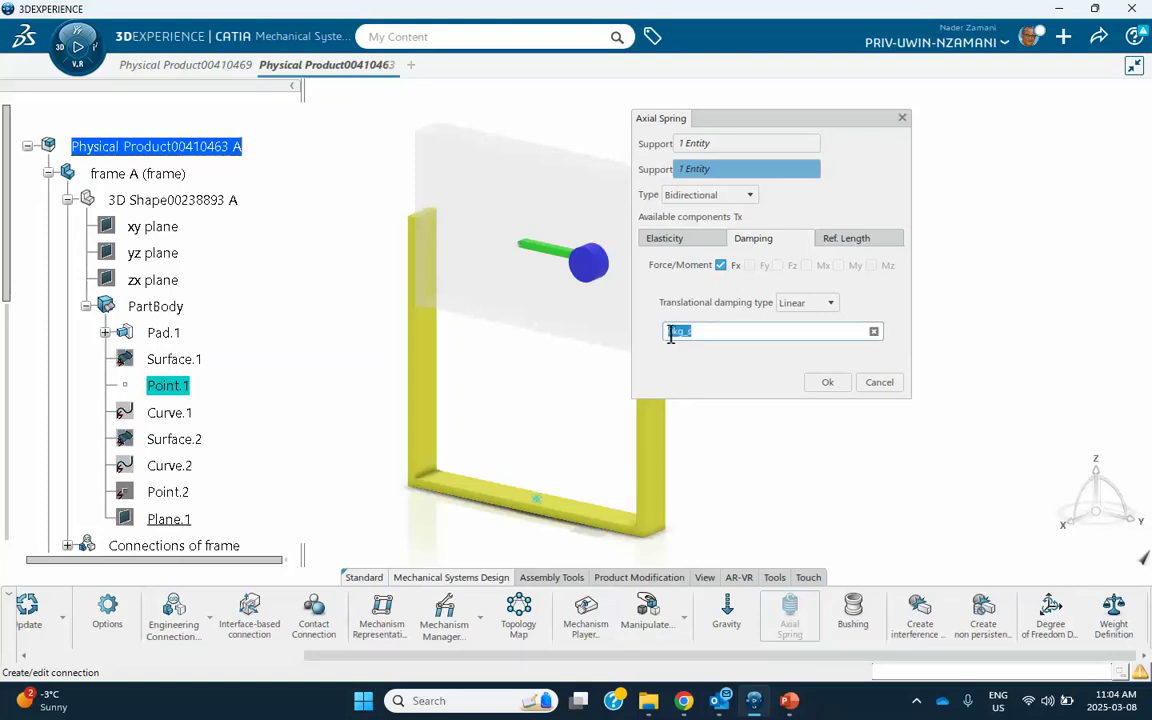
left_click(669, 334)
type("2")
Set the spring's reference length associated with Tx to 0.1 and create the spring.
left_click(858, 238)
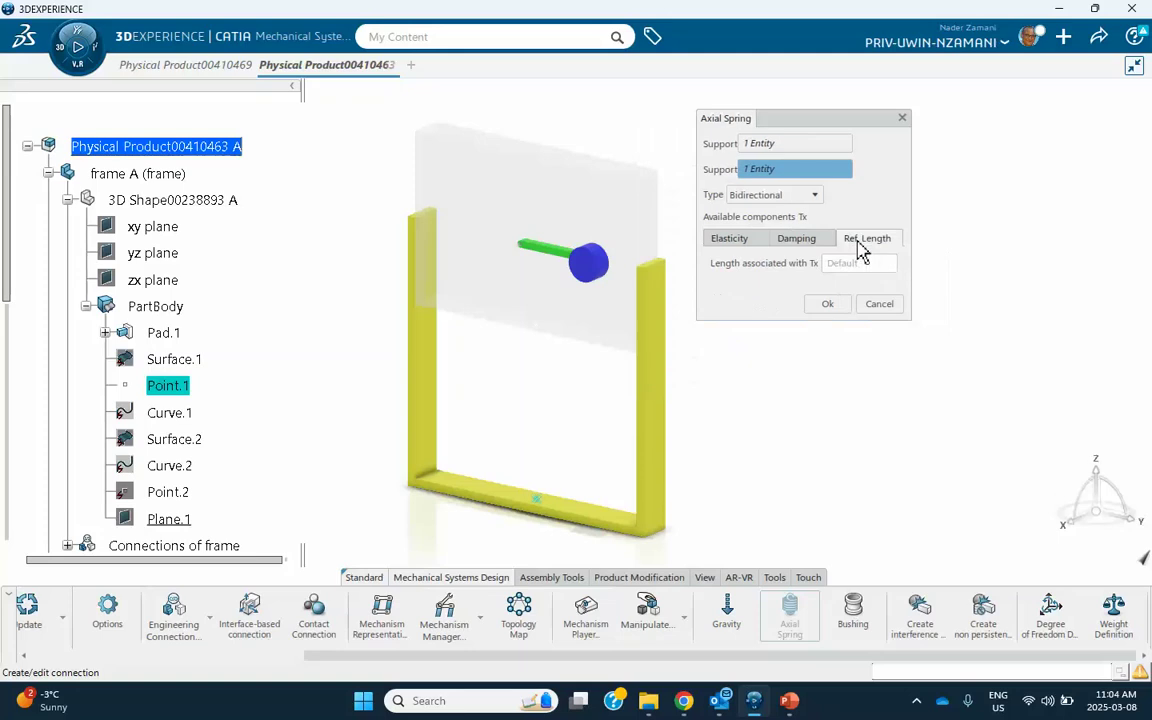
left_click(858, 264)
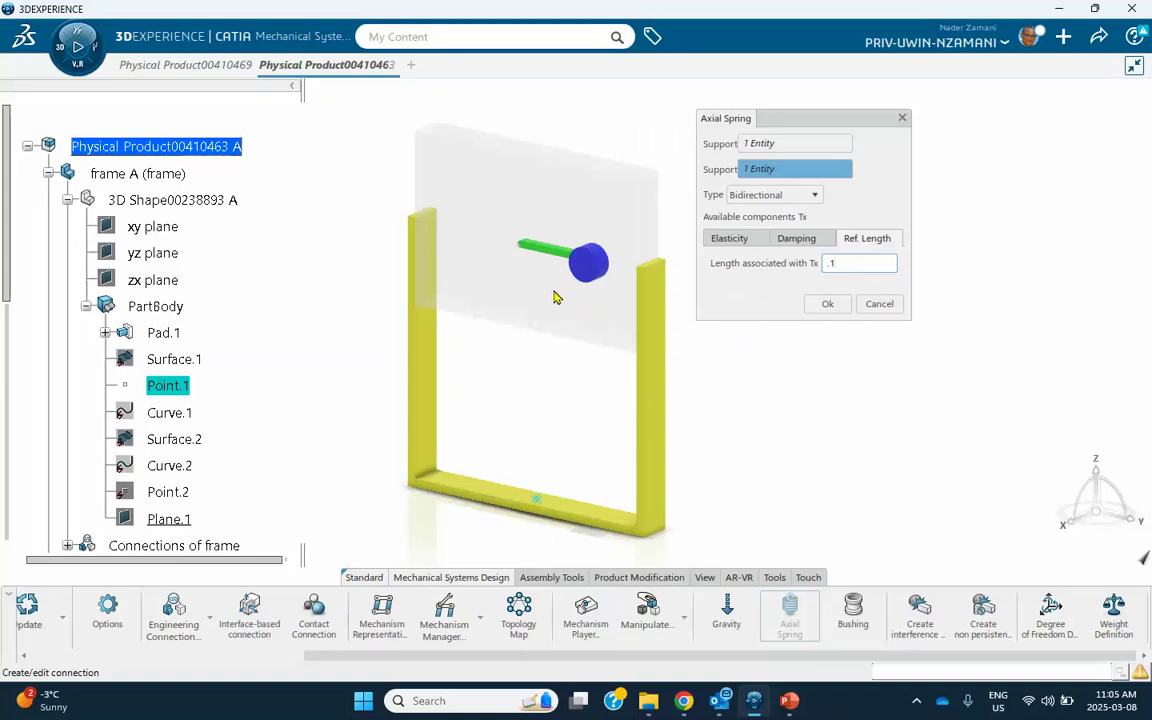
left_click(826, 304)
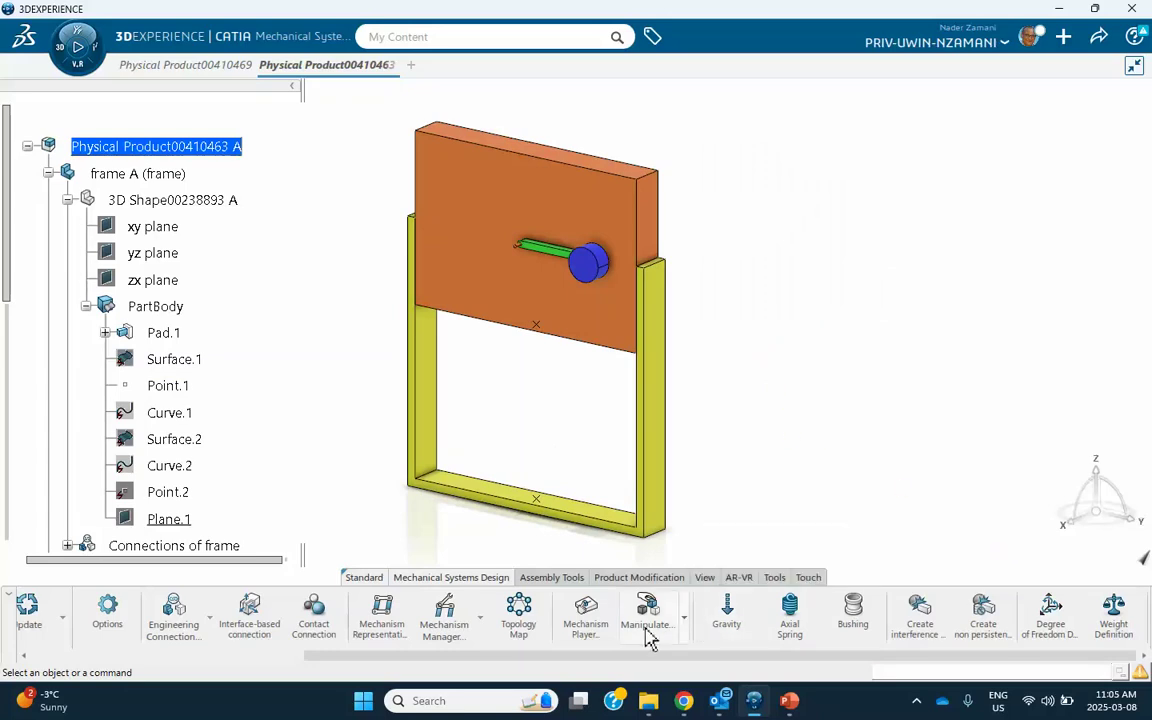
Create a mechanism representation for the assembly and review the revolute joint's angle command in Mechanism Manager.
left_click(383, 621)
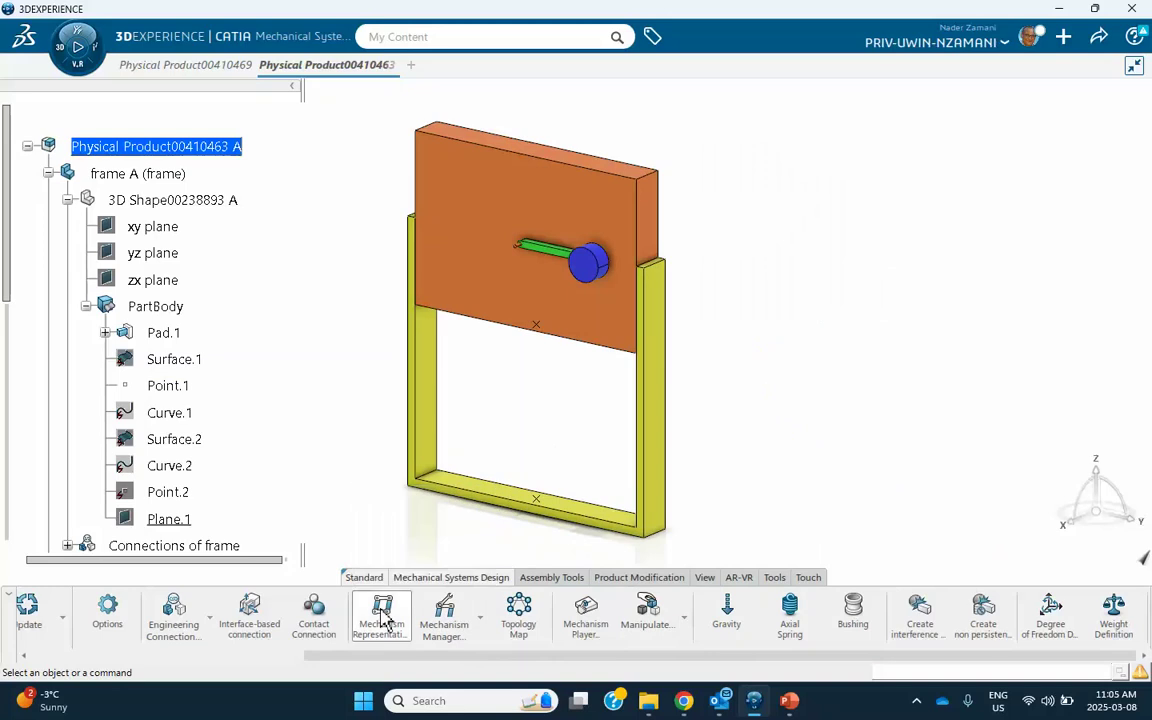
left_click(688, 408)
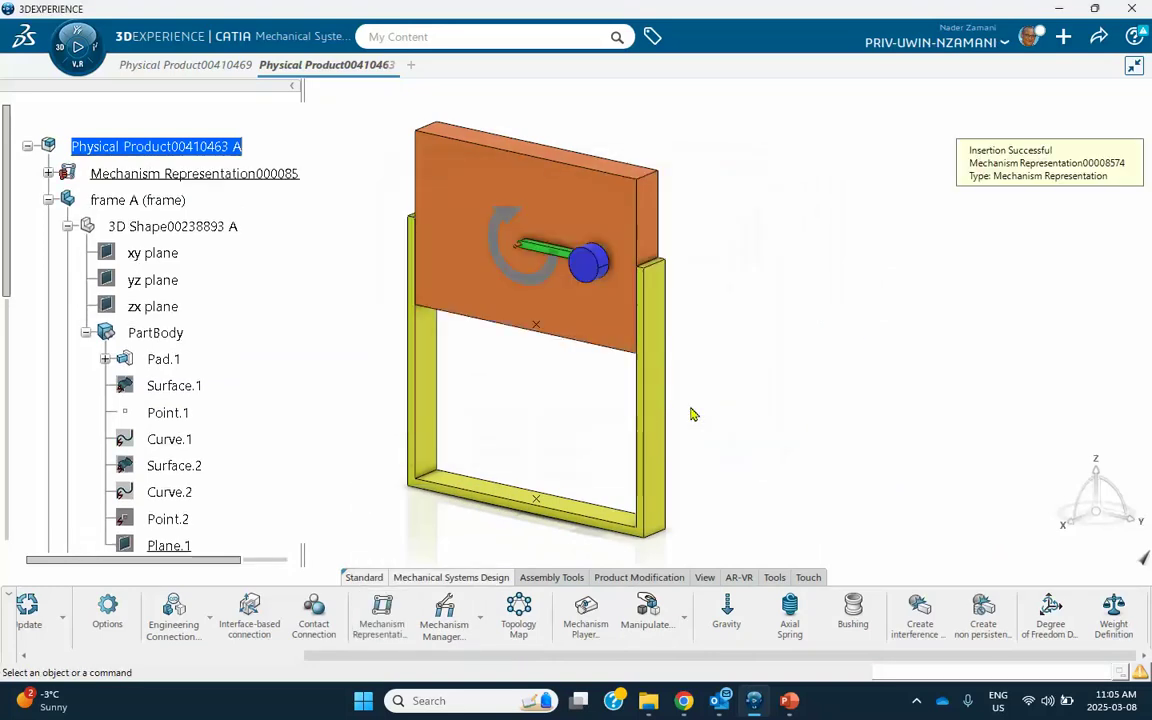
left_click(447, 618)
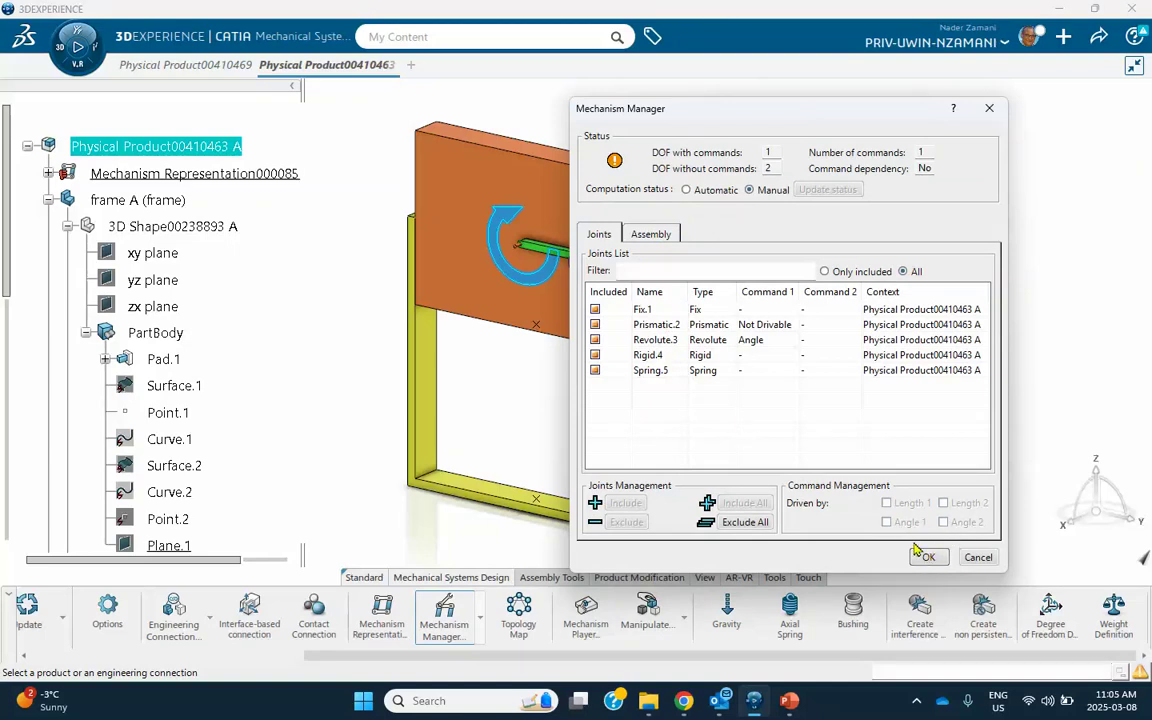
left_click(670, 344)
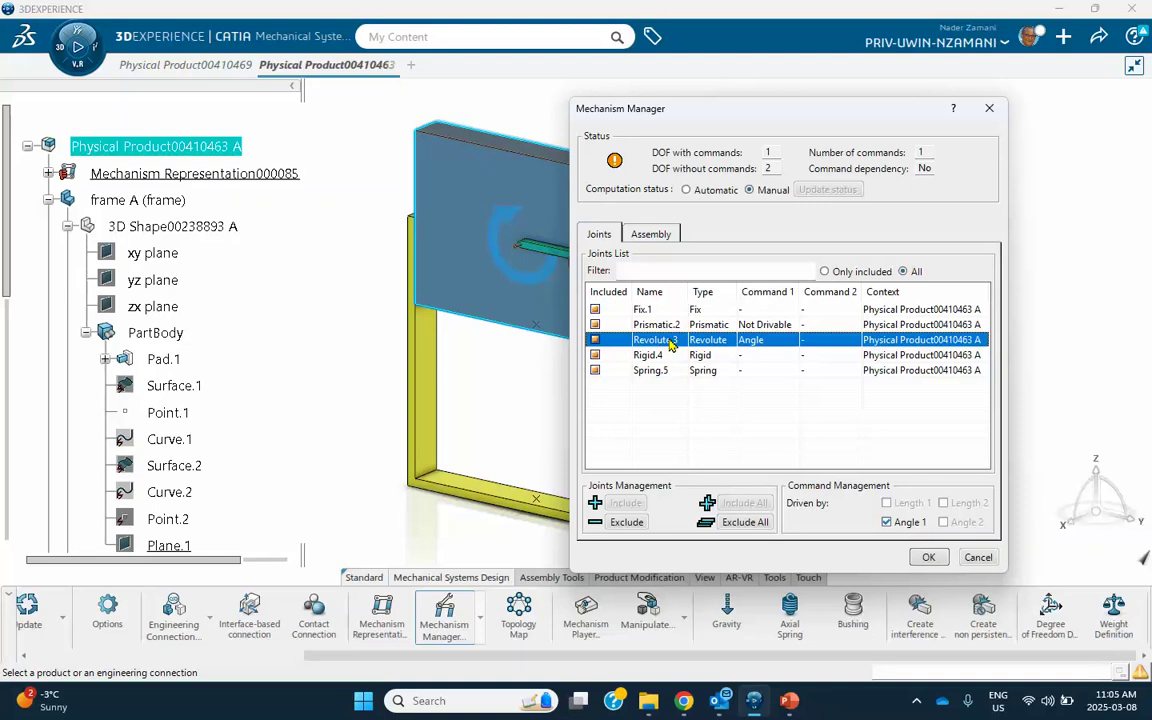
left_click(929, 557)
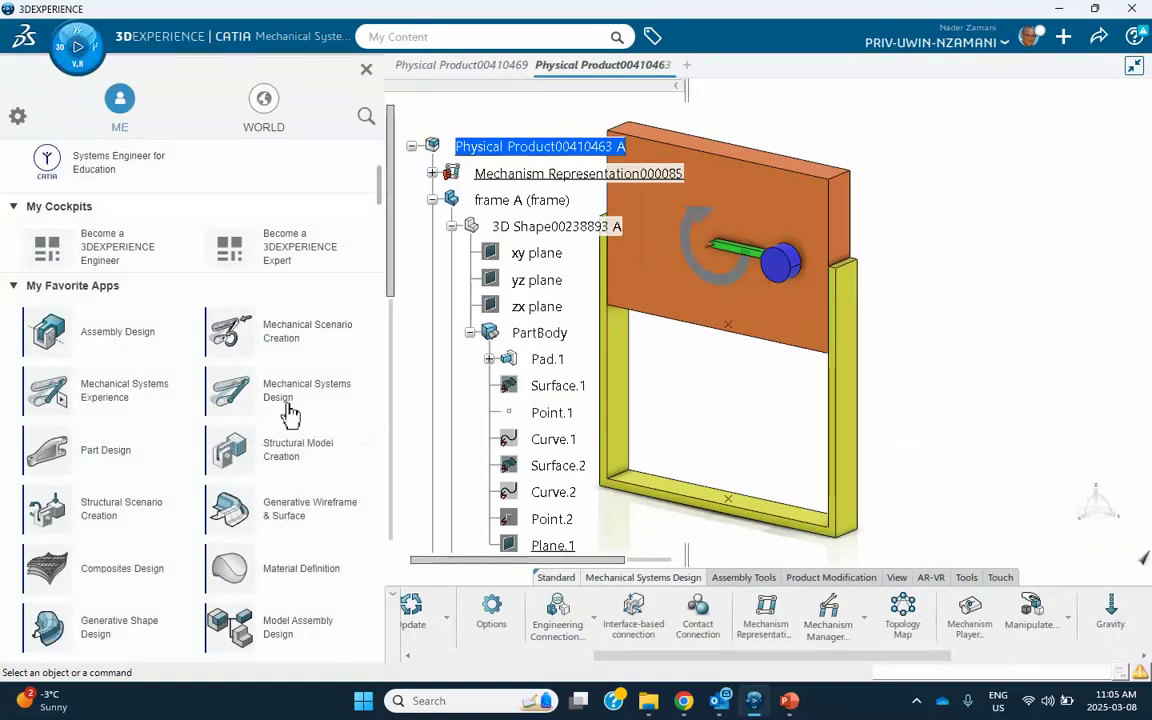
Switch to Mechanical Systems Experience and create a kinematics simulation of the assembly without an additional mechanism or scenario.
left_click(115, 398)
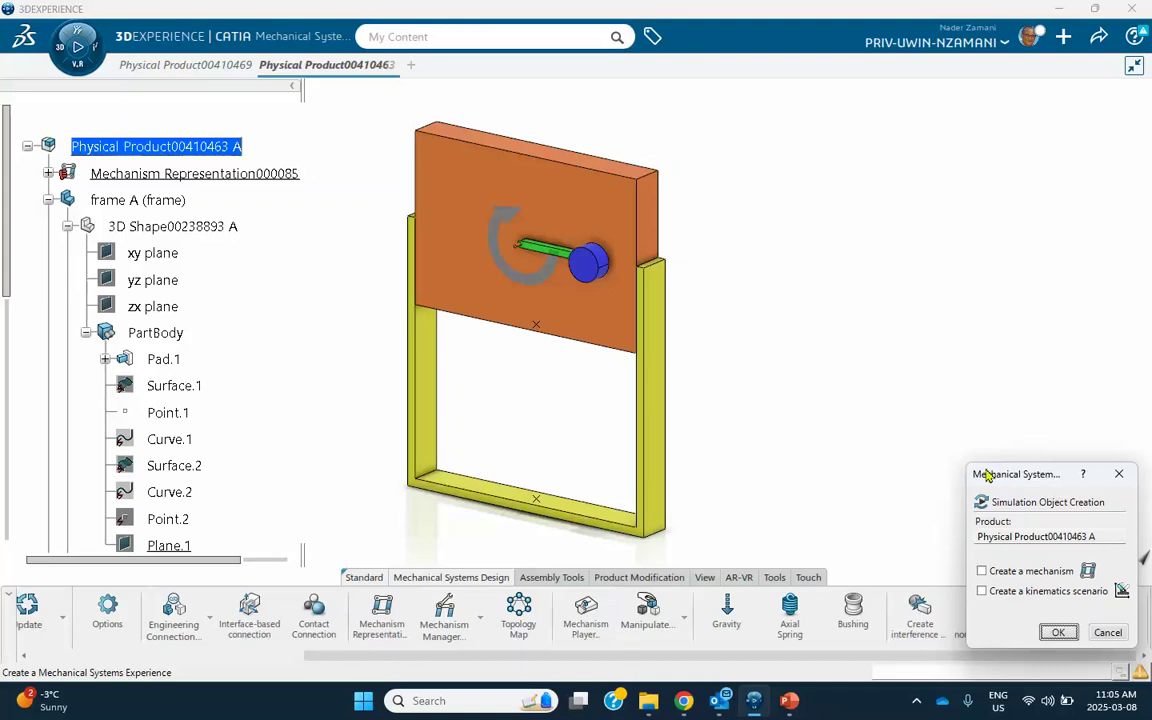
left_click_drag(1030, 483, 748, 195)
left_click(776, 340)
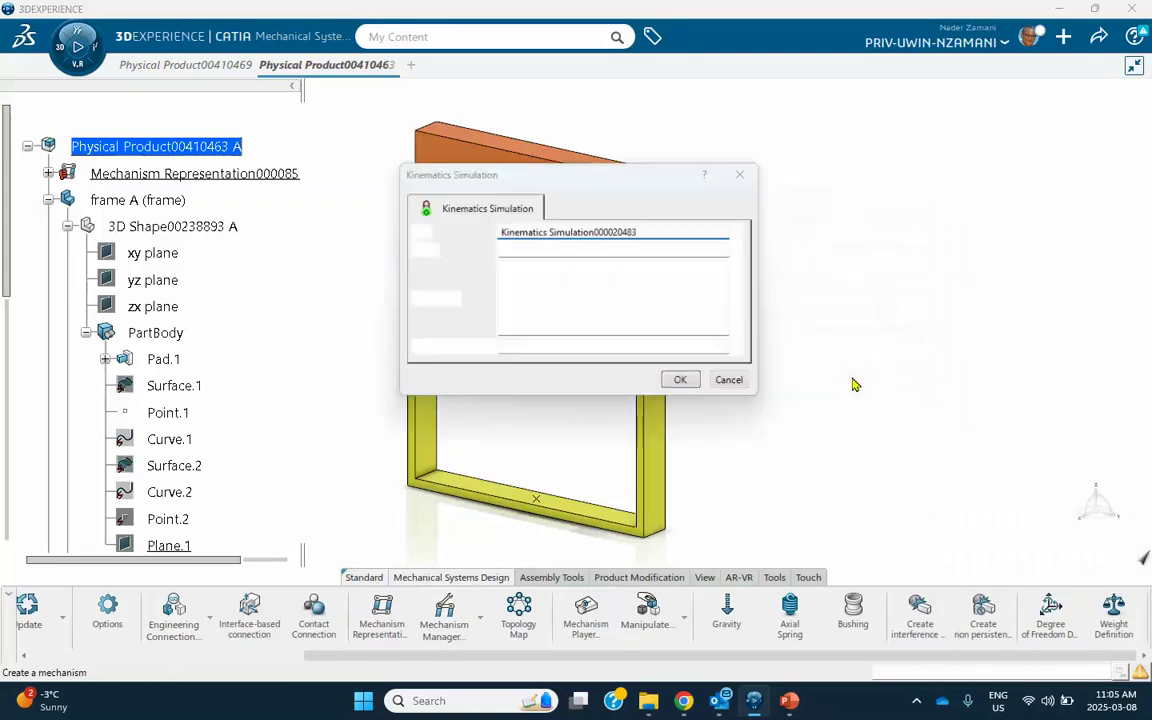
left_click(684, 383)
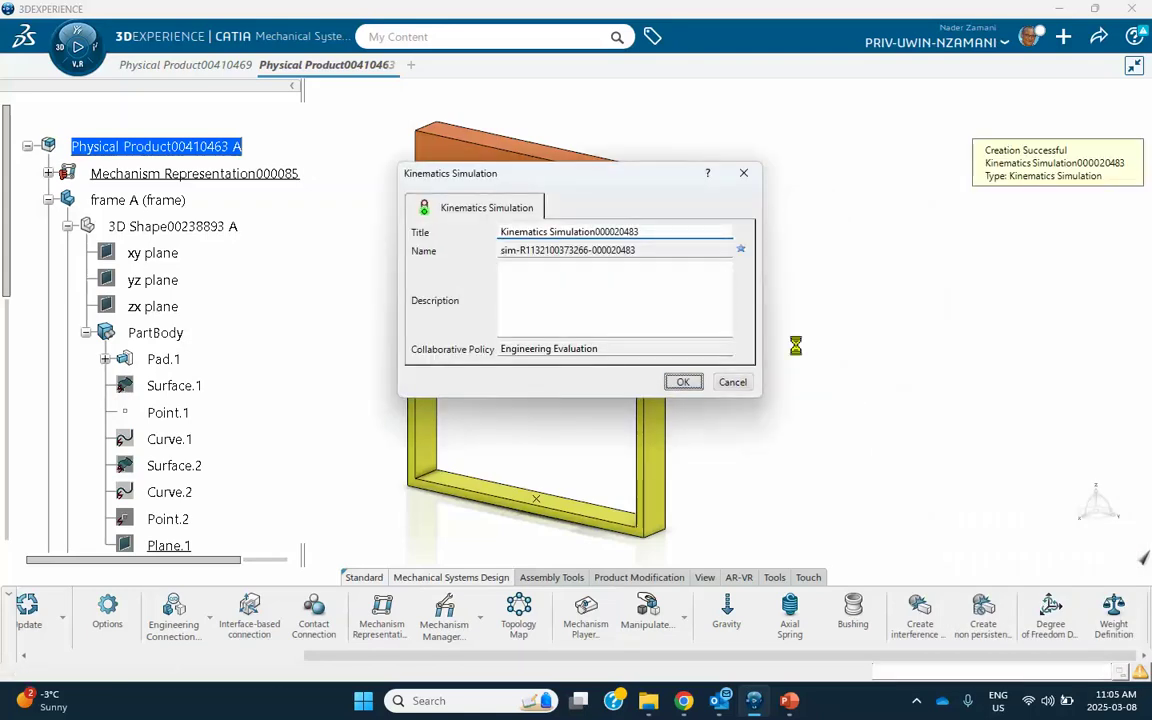
Start a velocity motor excitation in the scenario with Command.1 of the revolute joint as its support.
middle_click_drag(800, 357, 745, 320)
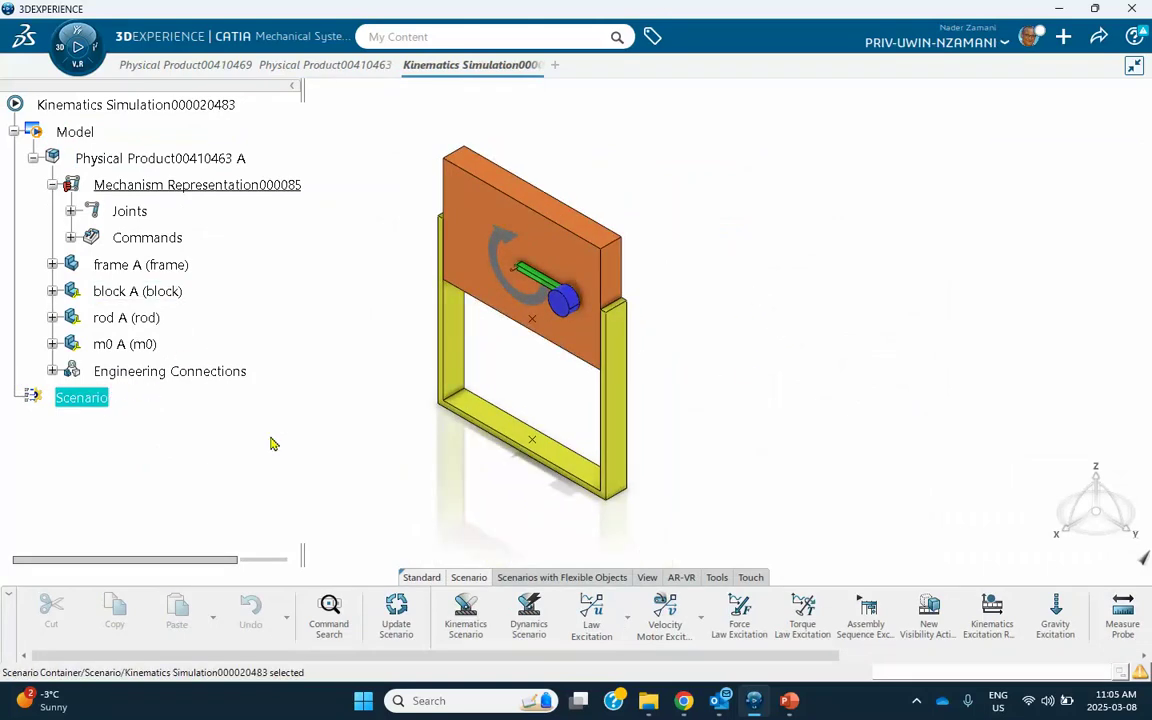
left_click(702, 622)
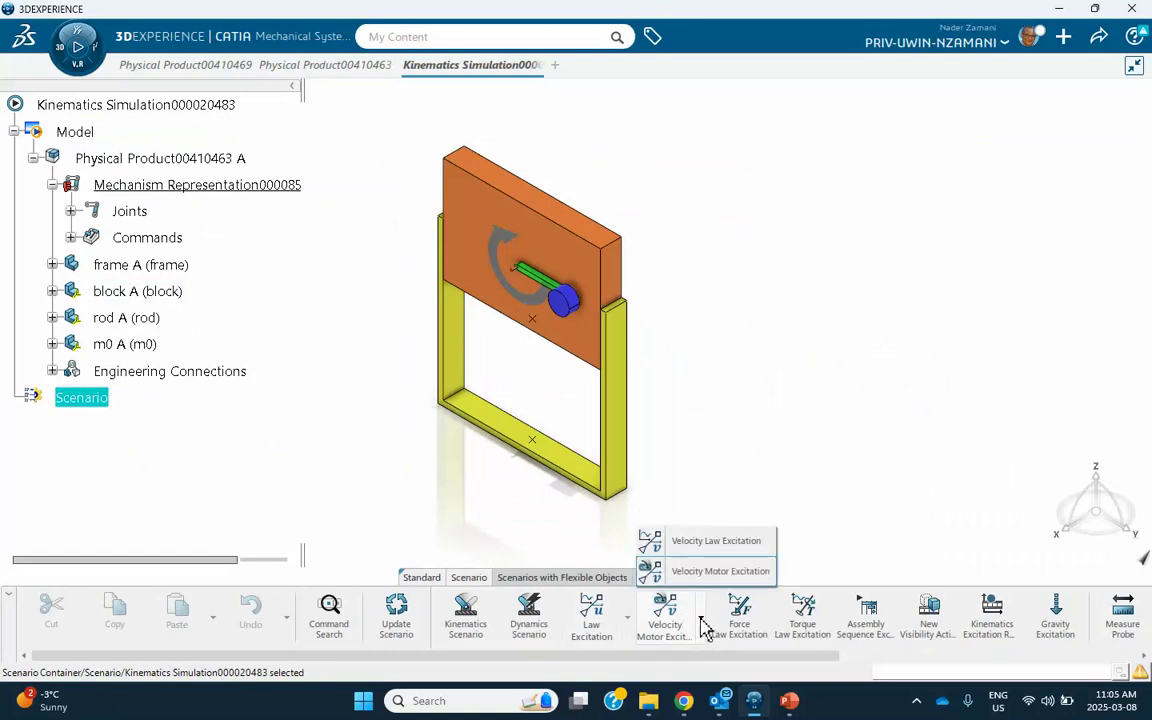
left_click(708, 572)
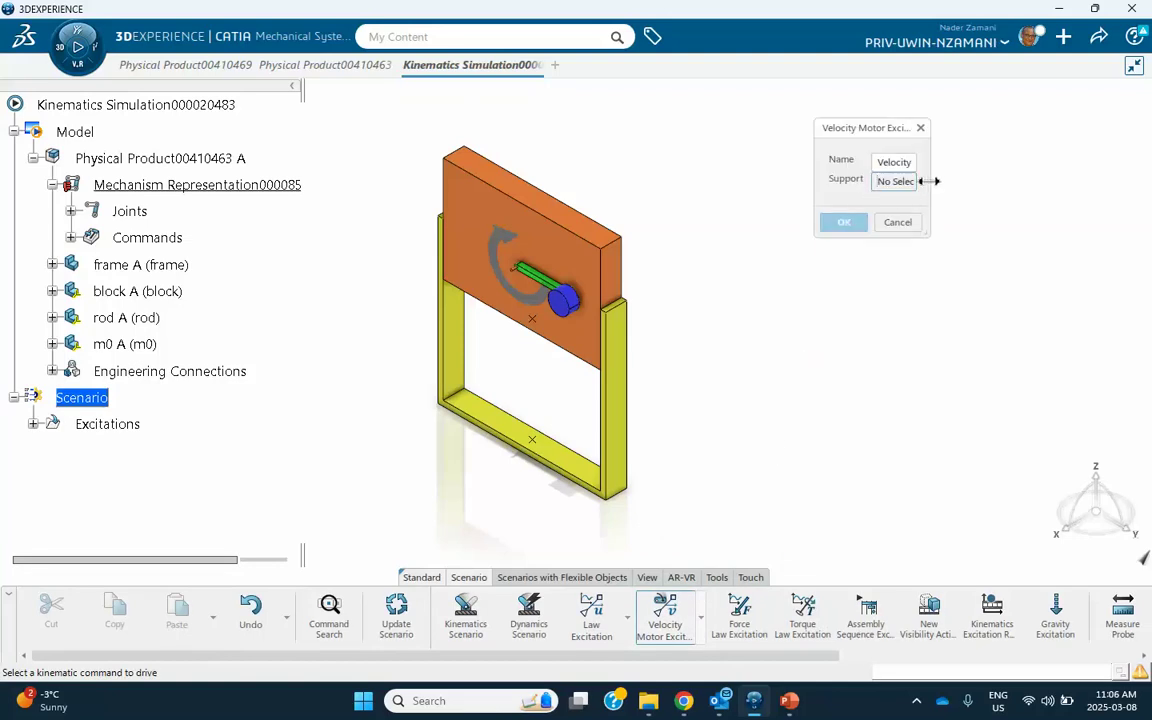
left_click_drag(932, 181, 1034, 182)
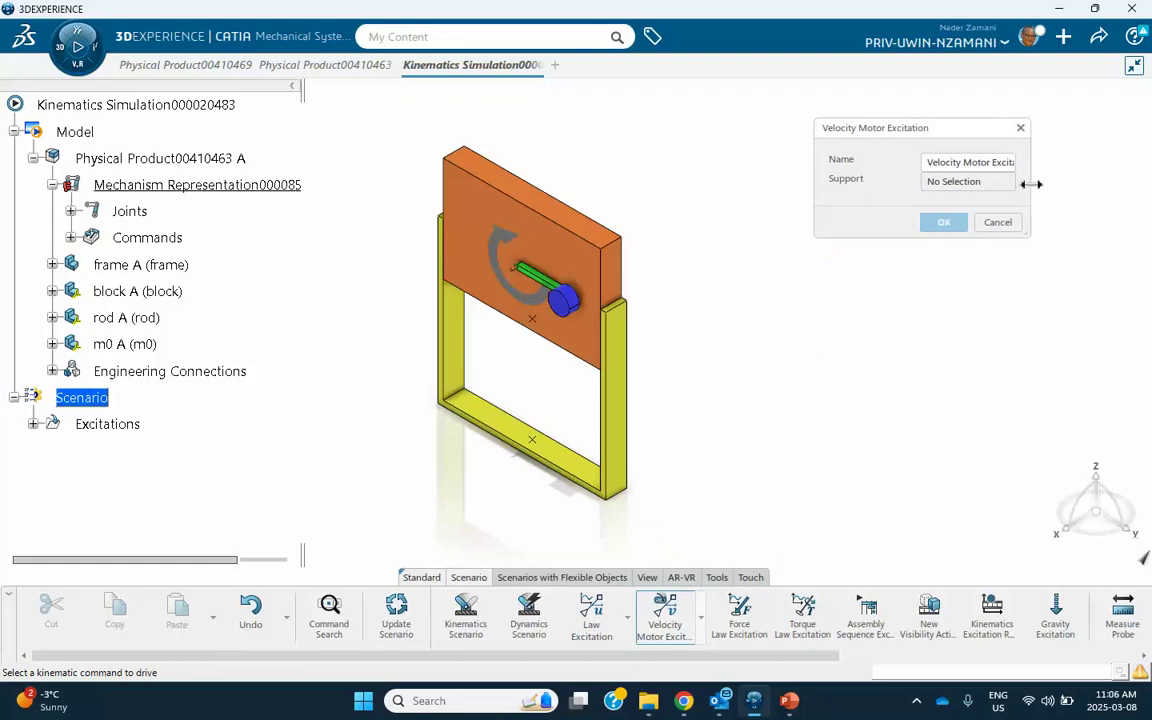
left_click(71, 212)
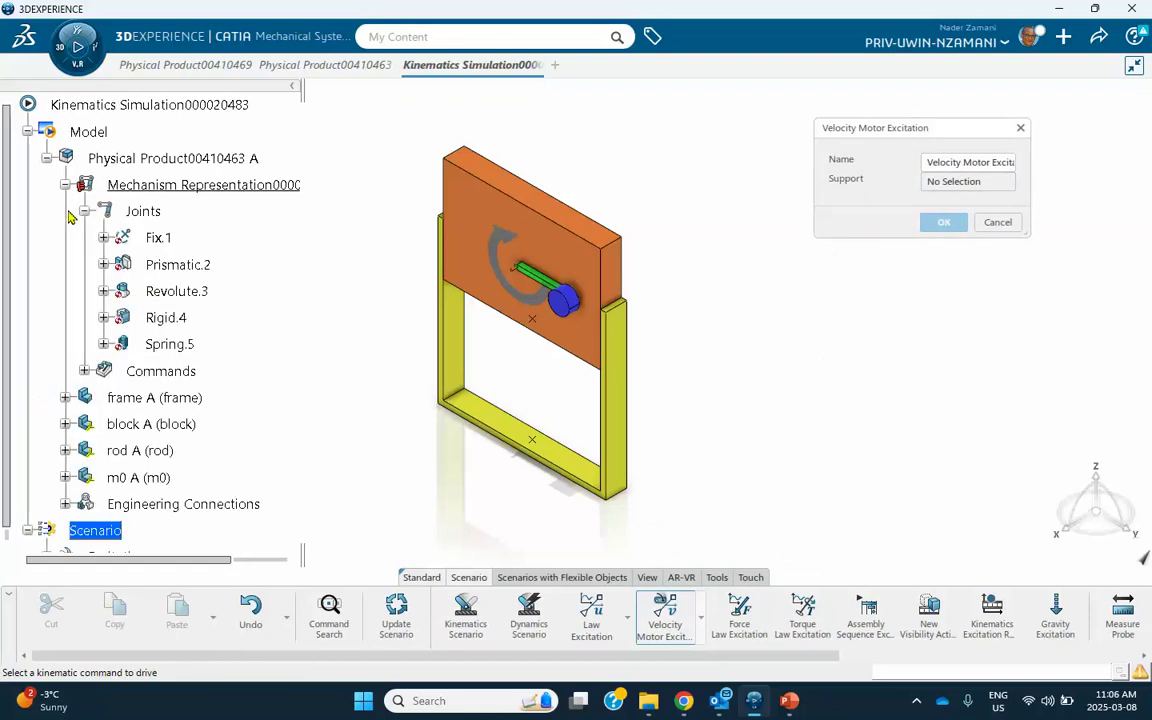
left_click(84, 371)
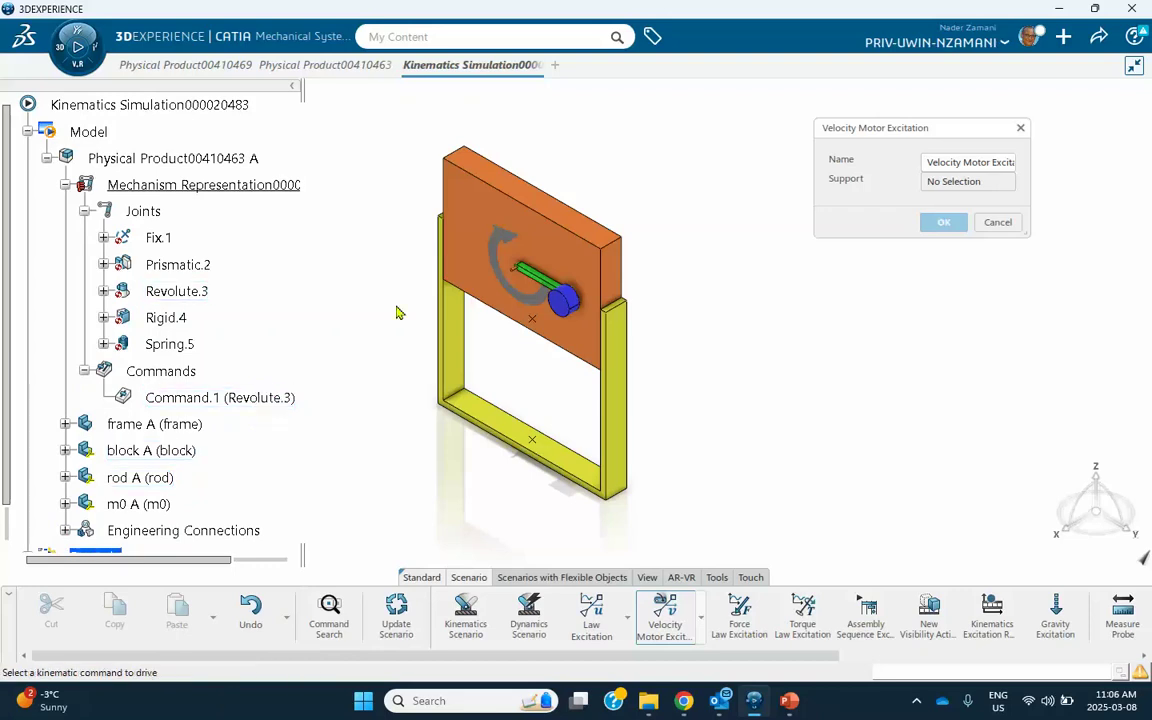
left_click(246, 399)
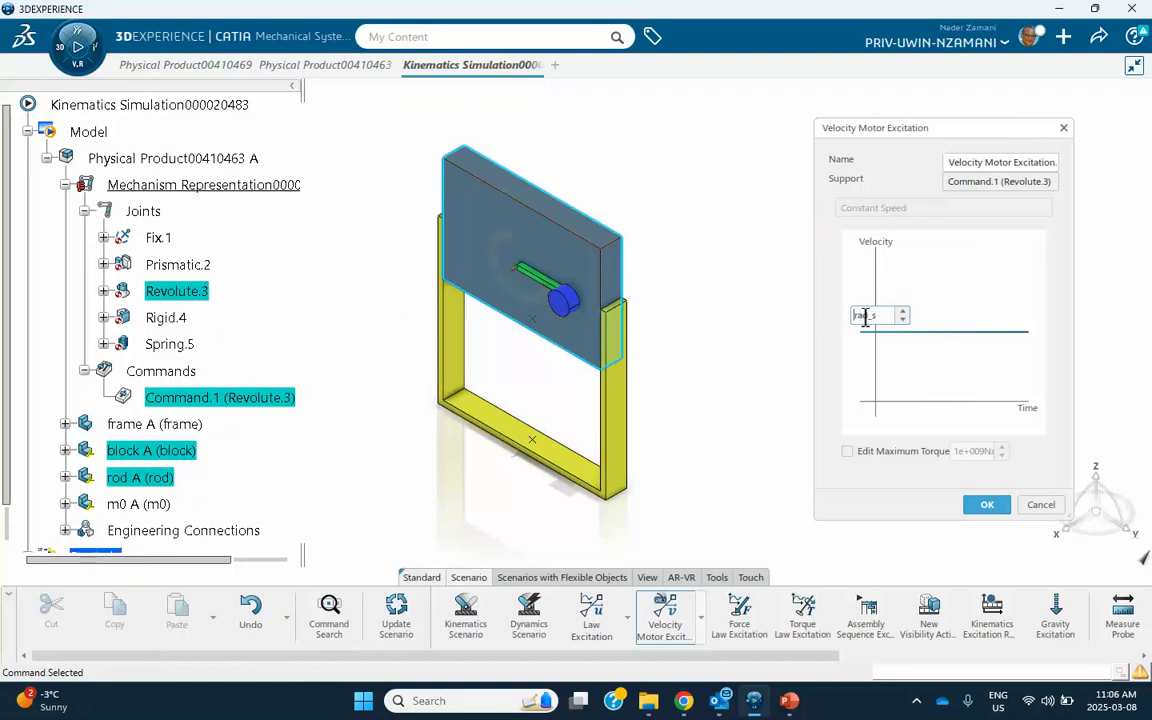
Check the angular velocity ω on the calculation slide in PowerPoint, set the motor's constant speed to 5 rad_s and create the excitation.
left_click(789, 700)
left_click(100, 330)
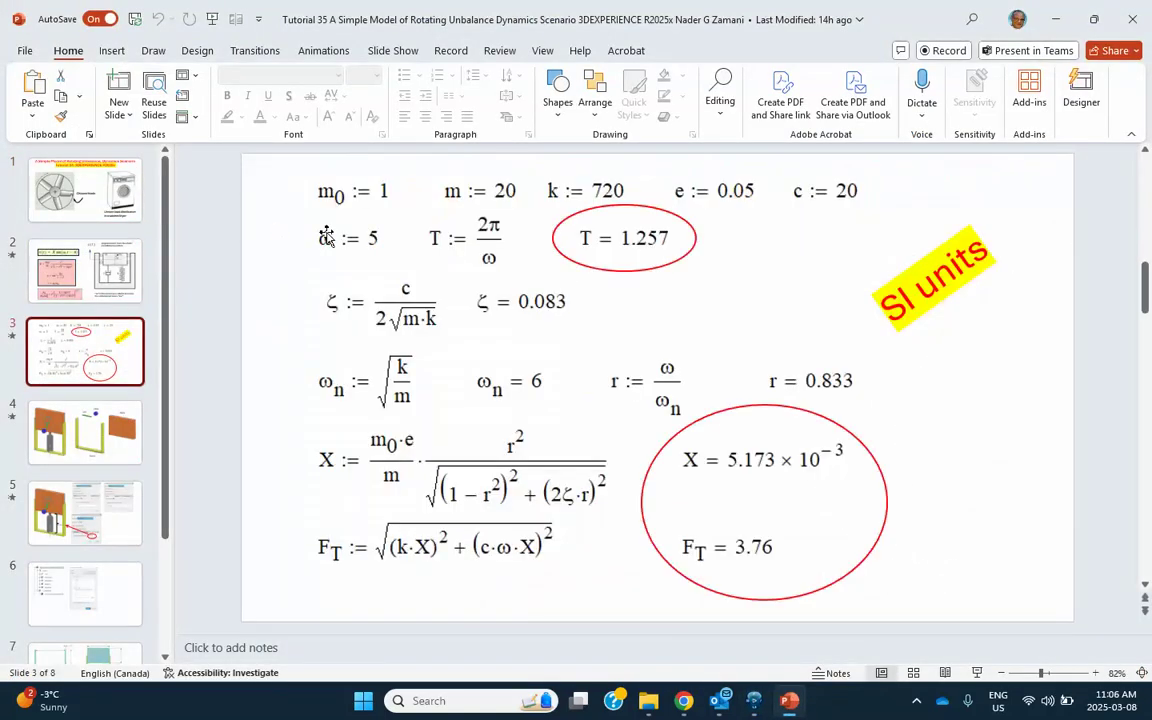
key("alt+Tab")
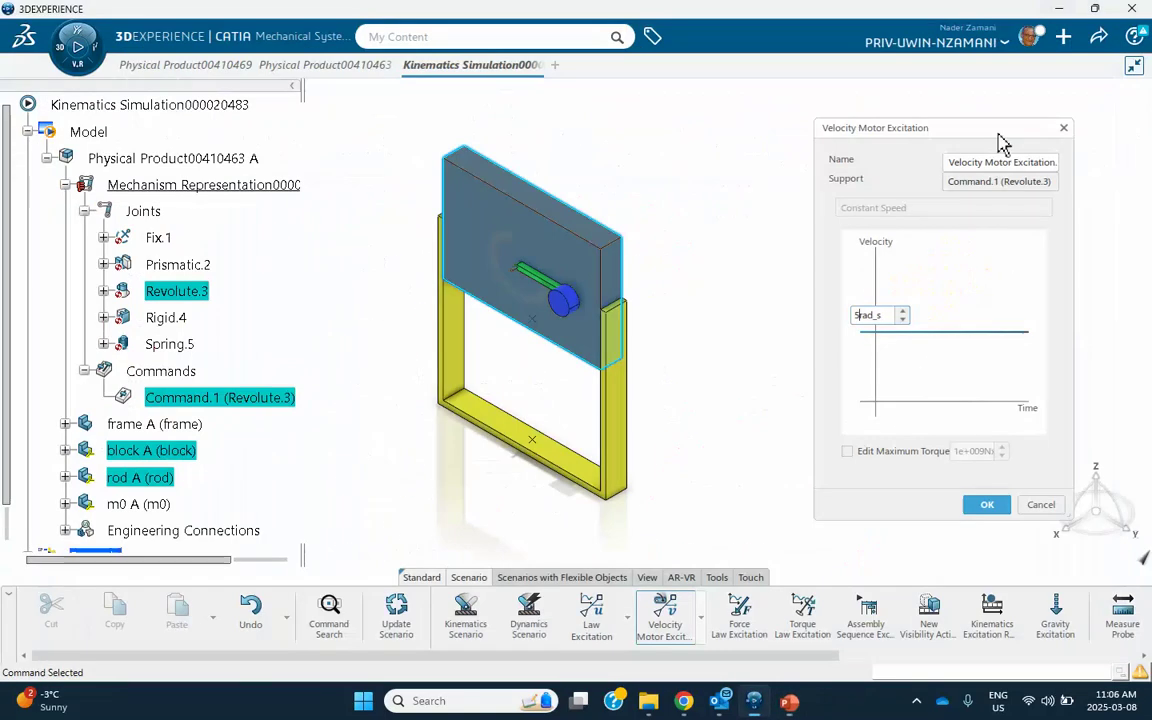
left_click(985, 505)
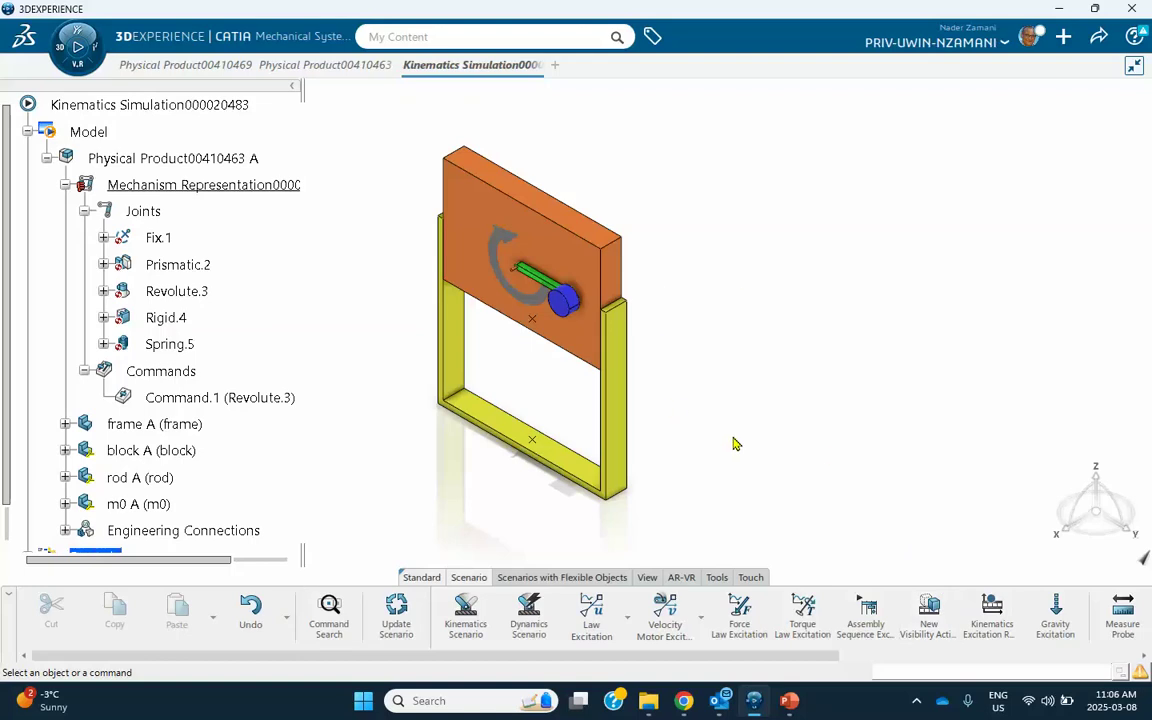
Activate the frame's 3D shape for editing in Part Design.
middle_click_drag(710, 400, 702, 353)
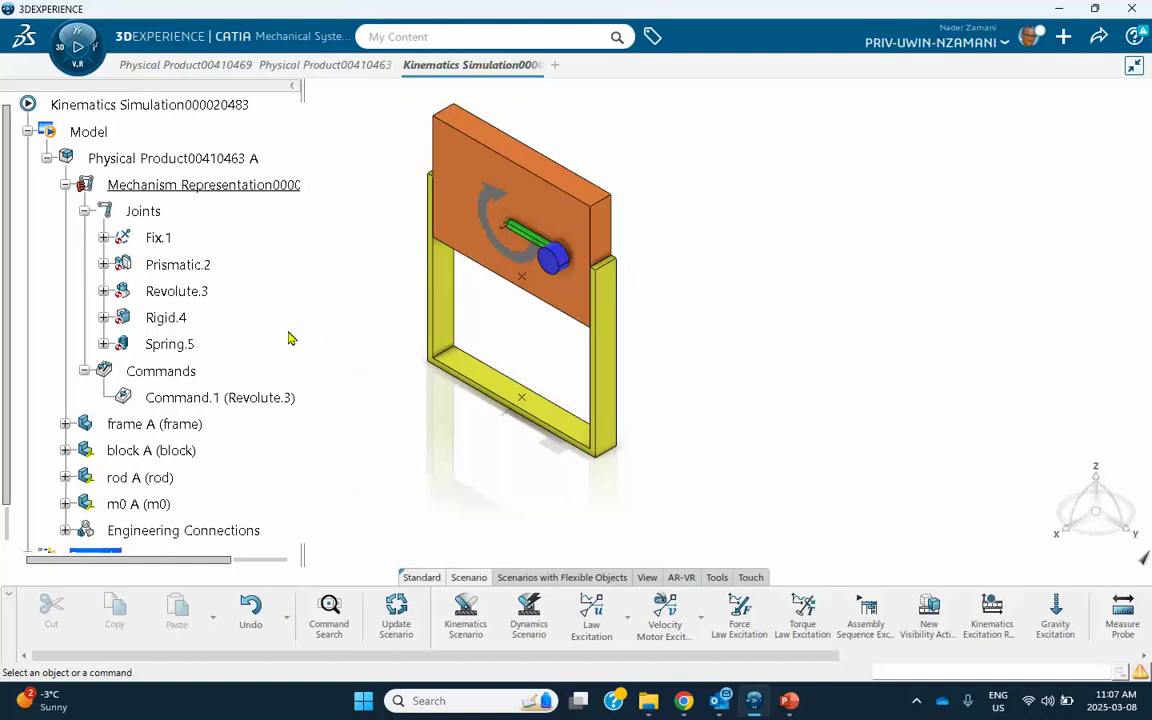
scroll(193, 324, "up", 3)
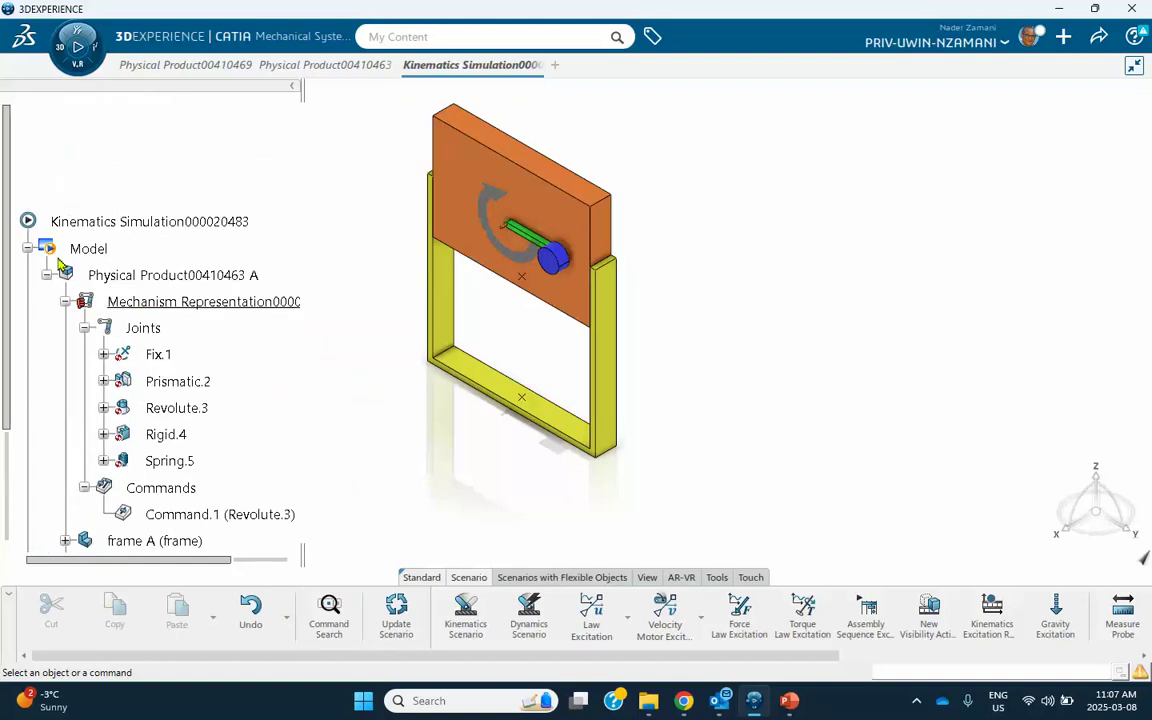
left_click(454, 315)
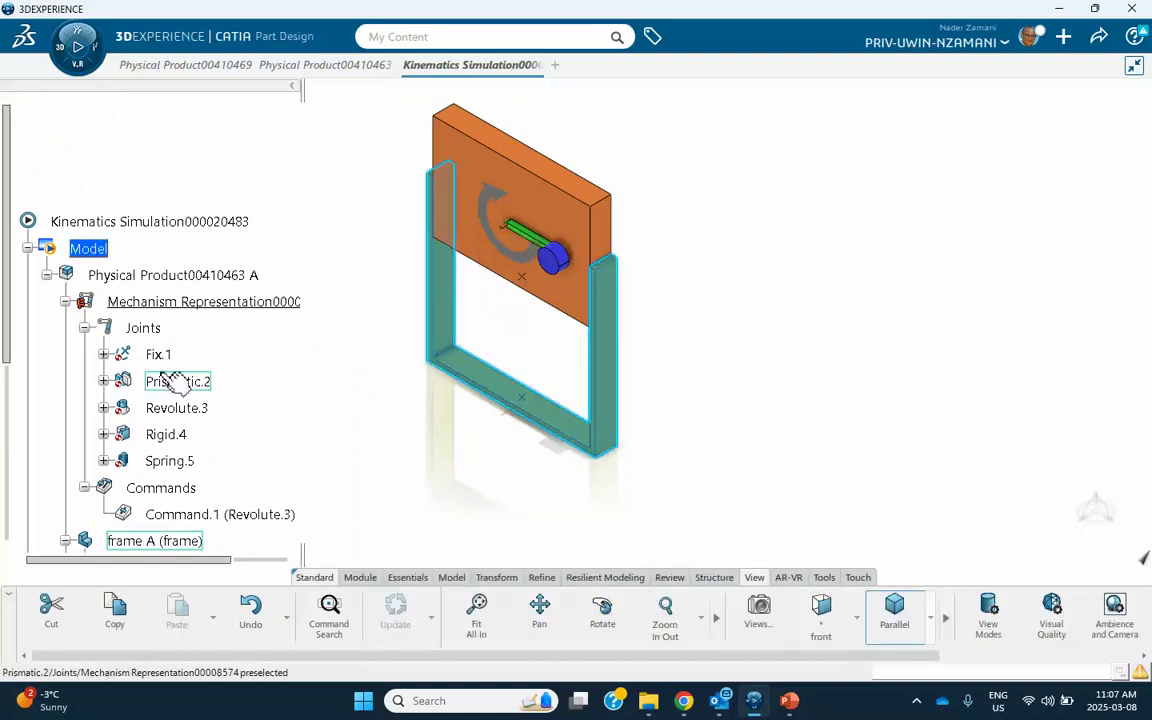
scroll(226, 330, "down", 3)
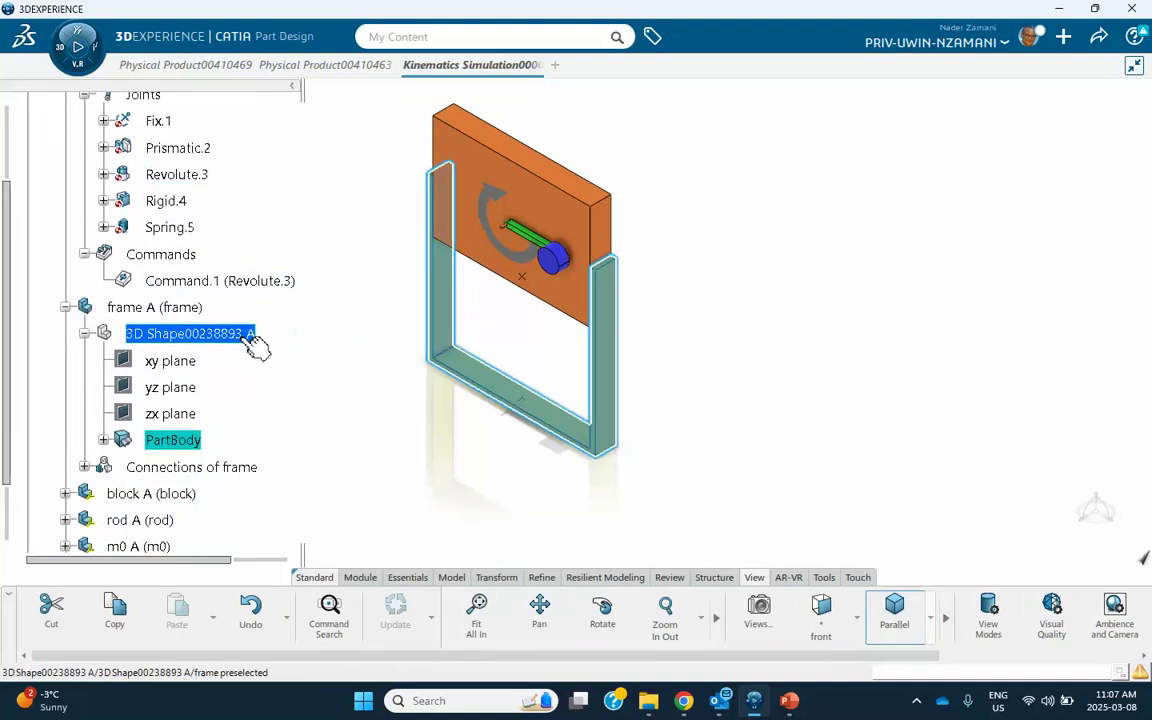
Create a plane in the frame offset 0.1 m from the upper face of its bottom member.
left_click(451, 579)
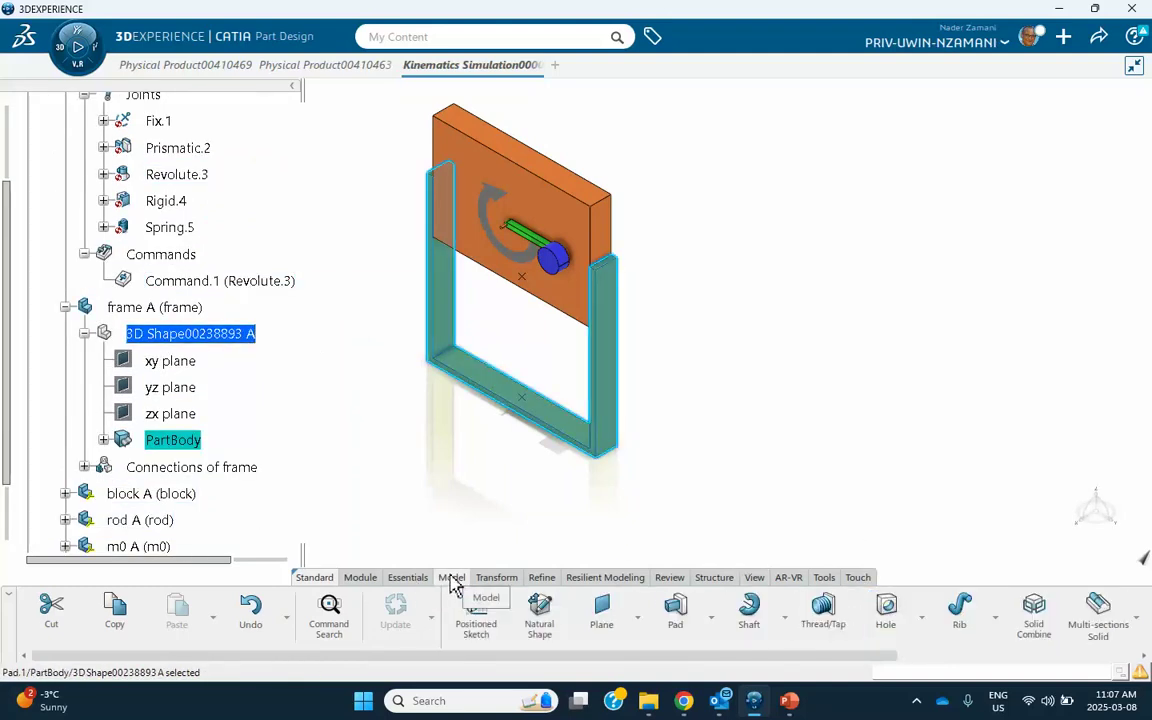
left_click(601, 609)
middle_click_drag(459, 464, 535, 140)
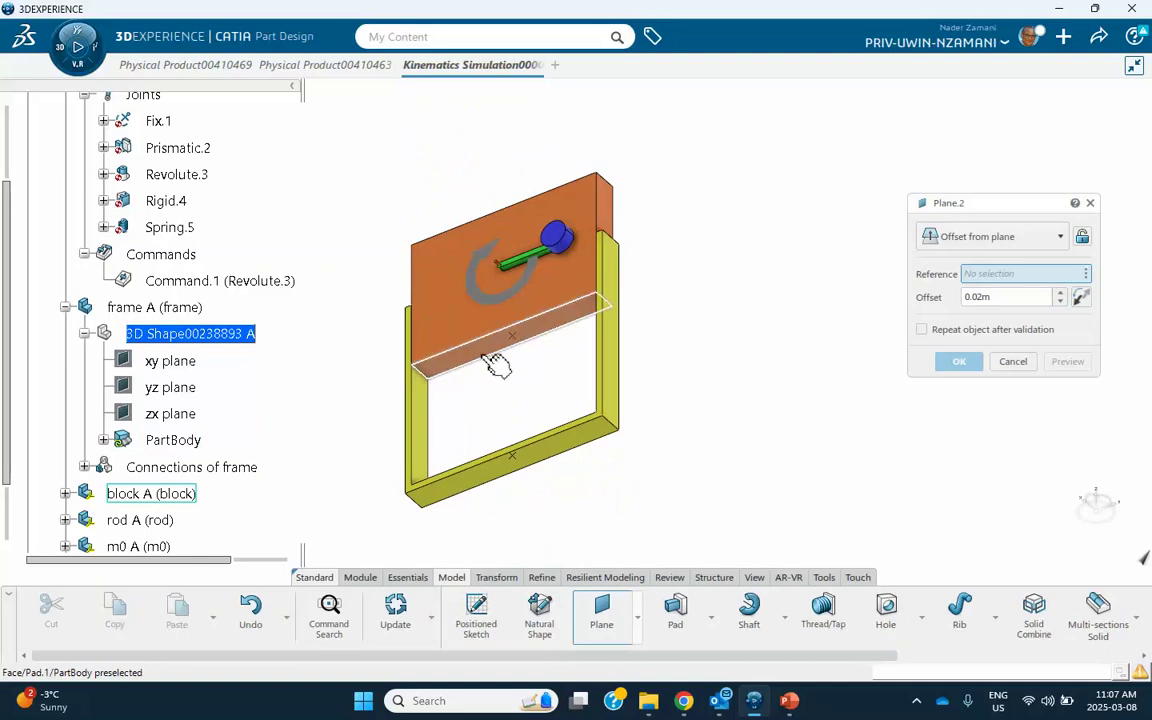
middle_click_drag(818, 203, 812, 457)
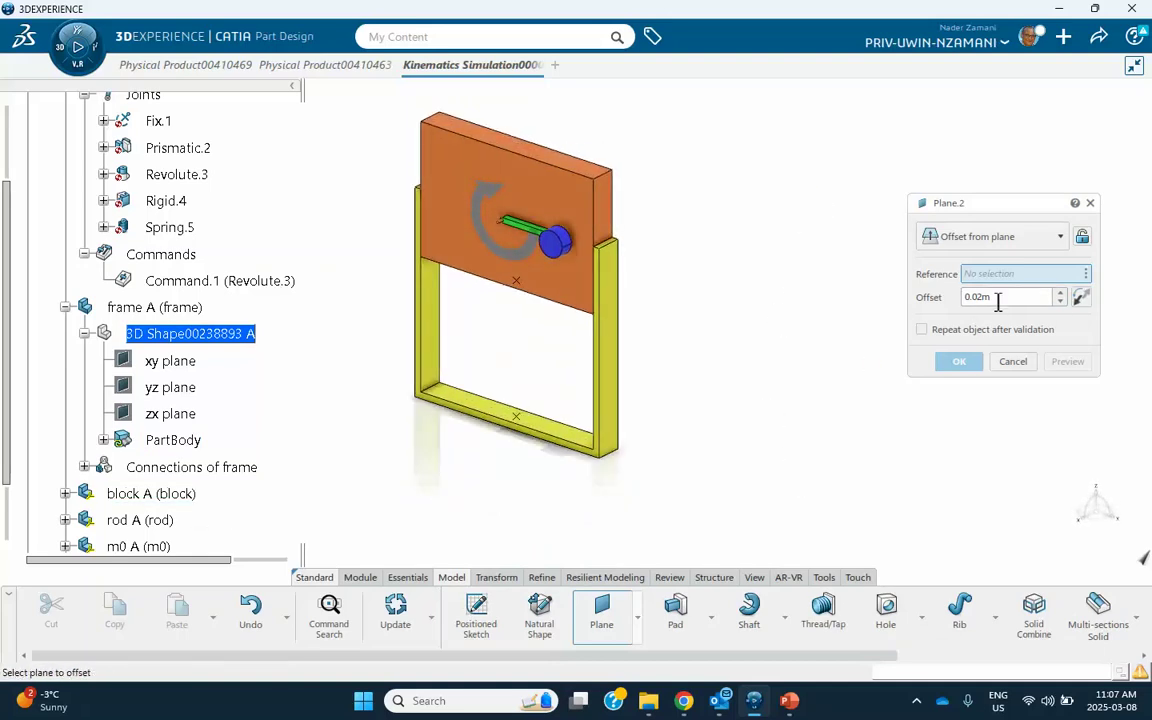
left_click(997, 240)
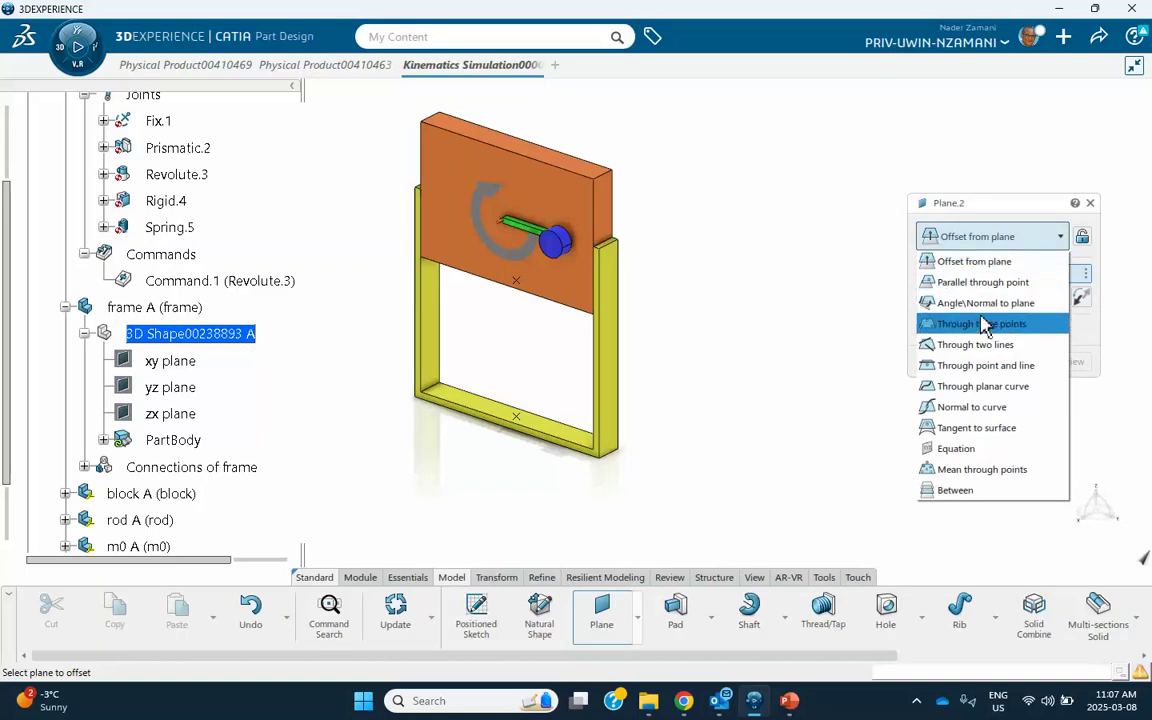
left_click(965, 264)
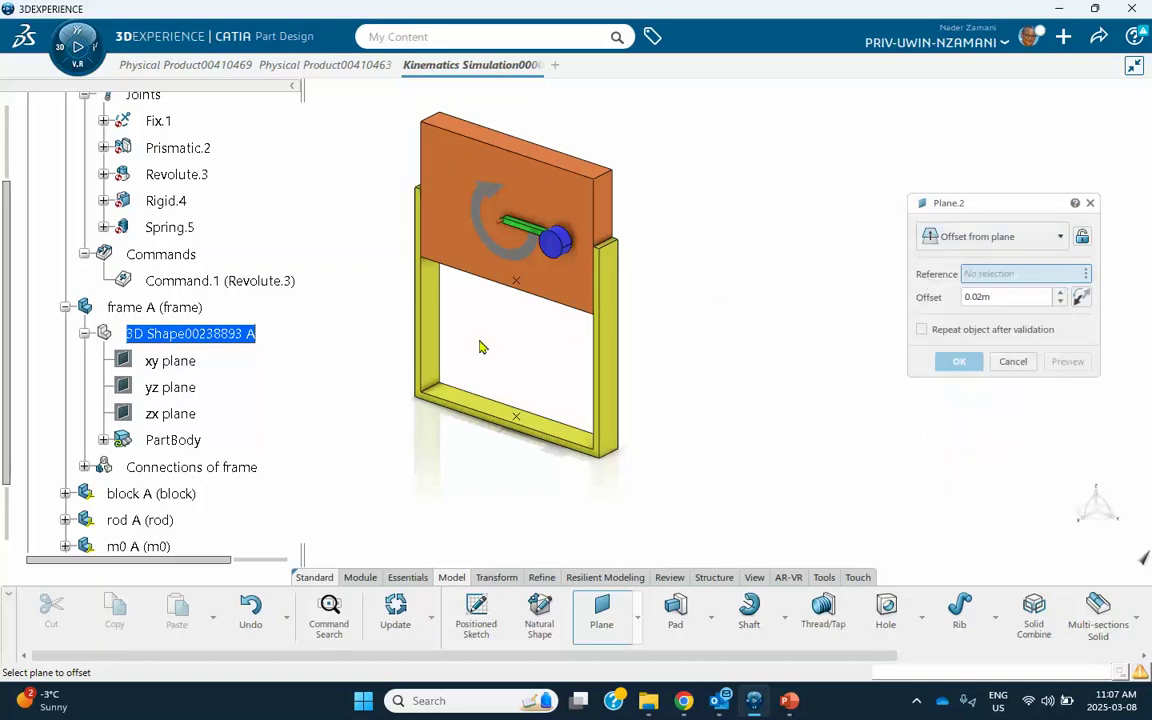
left_click(477, 404)
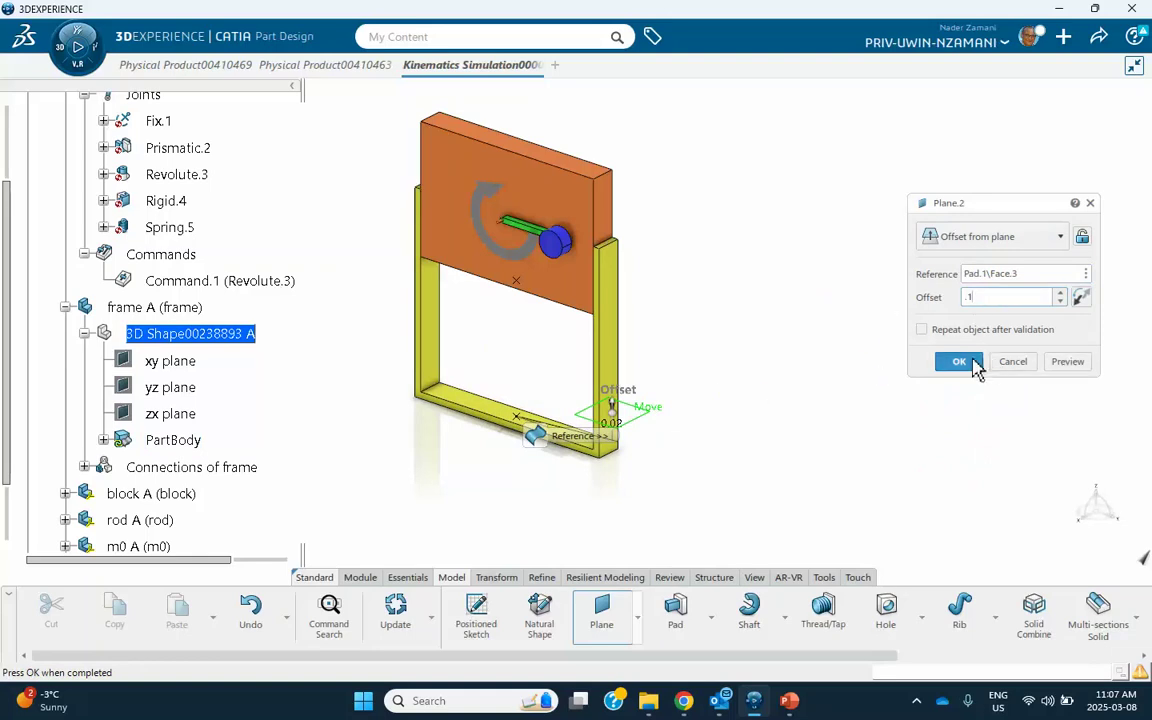
left_click(973, 364)
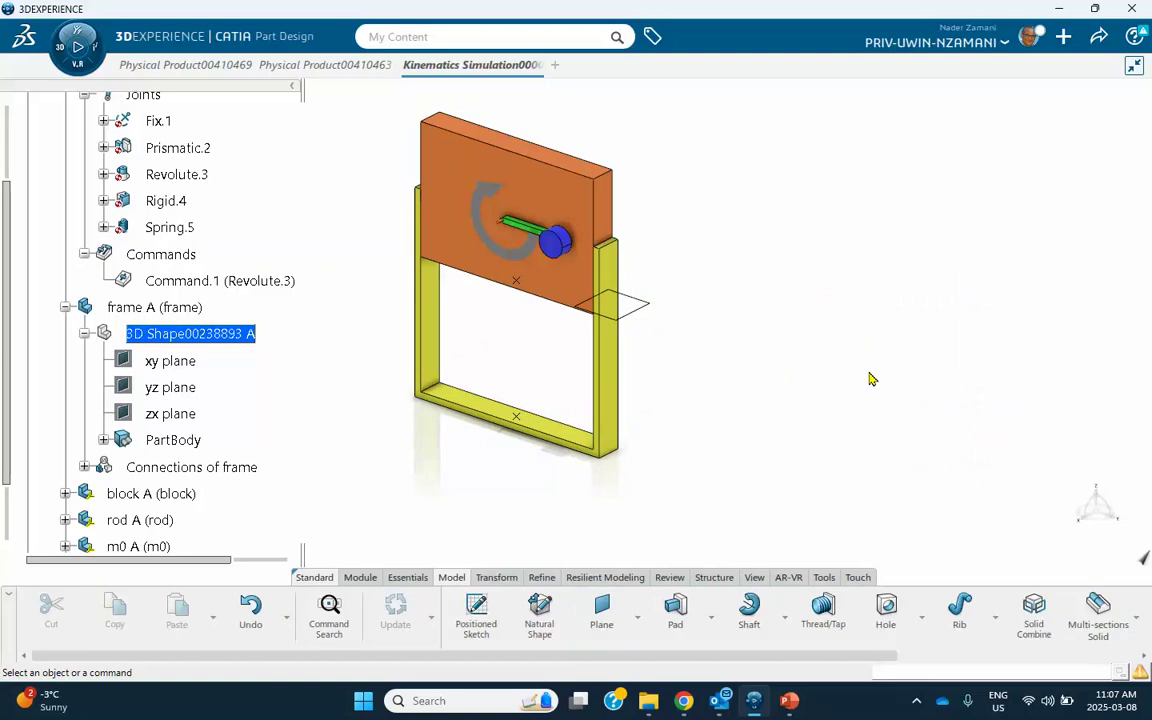
Reactivate the simulation's Scenario and expand its Excitations to show the velocity motor excitation.
scroll(185, 323, "down", 4)
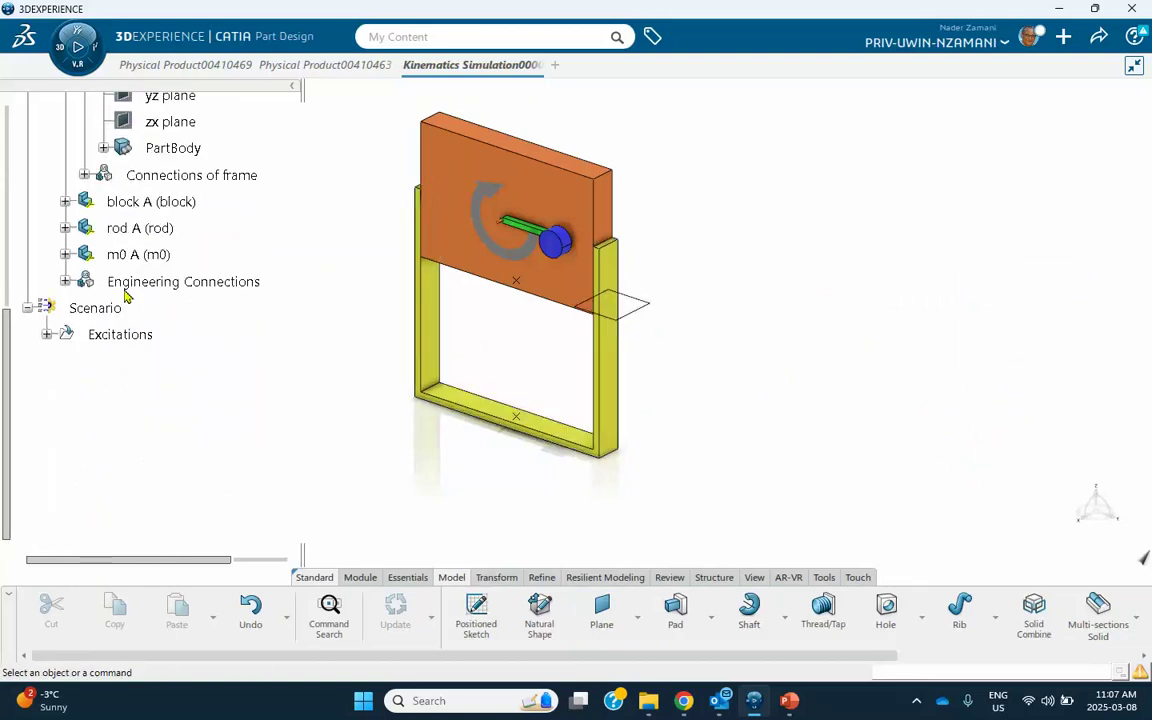
left_click(123, 337)
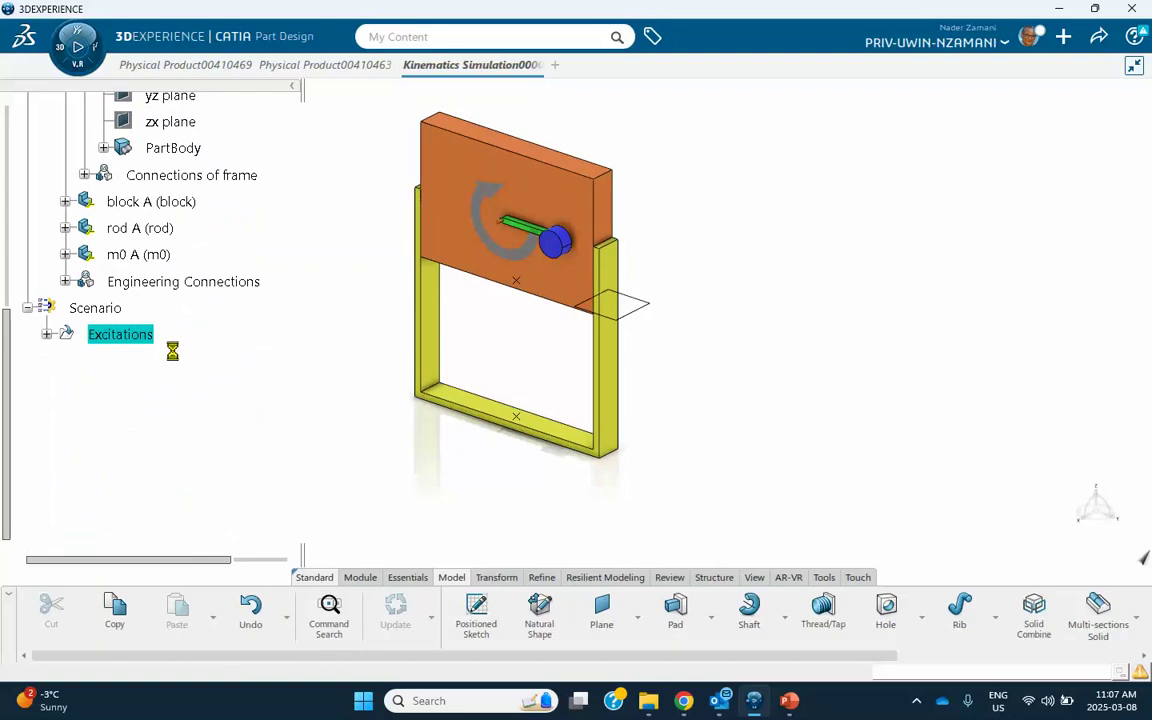
left_click(95, 308)
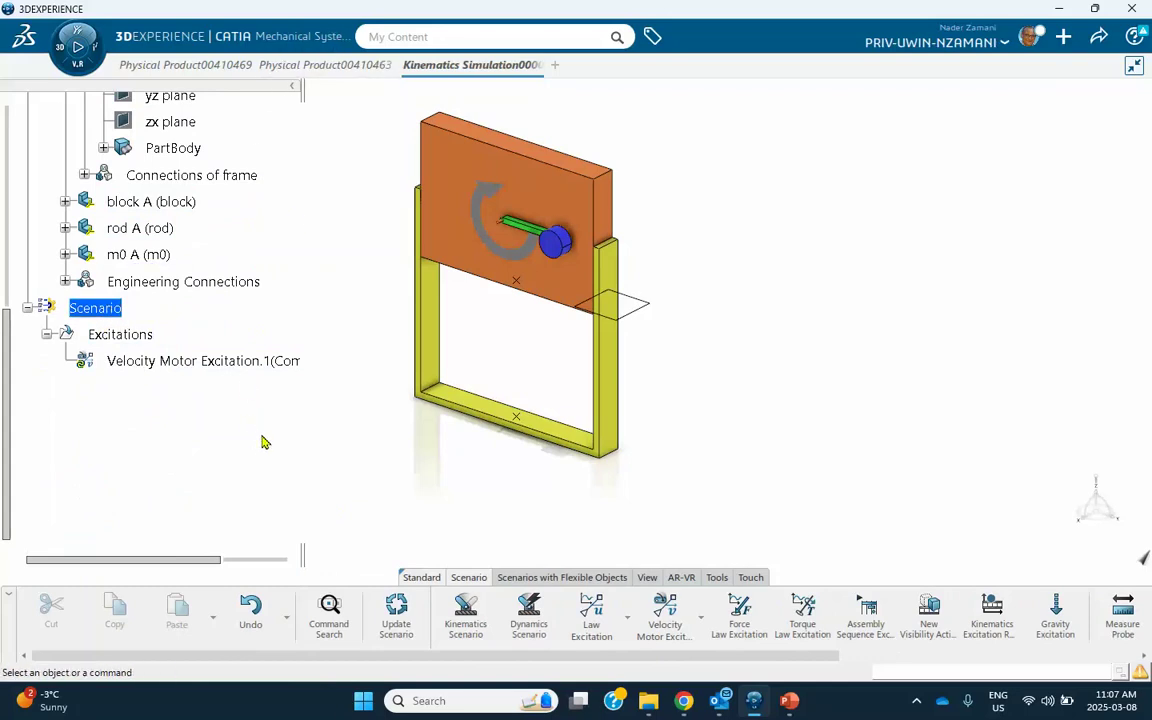
Create a minimum-distance measure probe between the frame's offset plane and the point on the block's lower face.
scroll(856, 617, "down", 3)
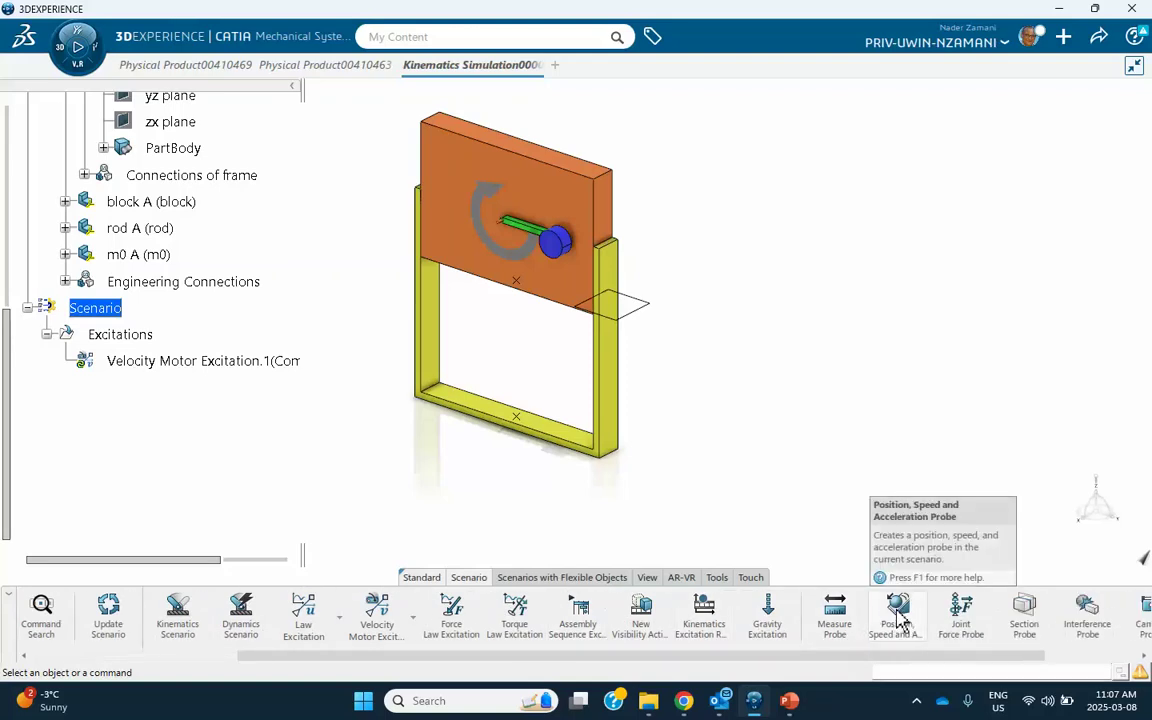
left_click(835, 618)
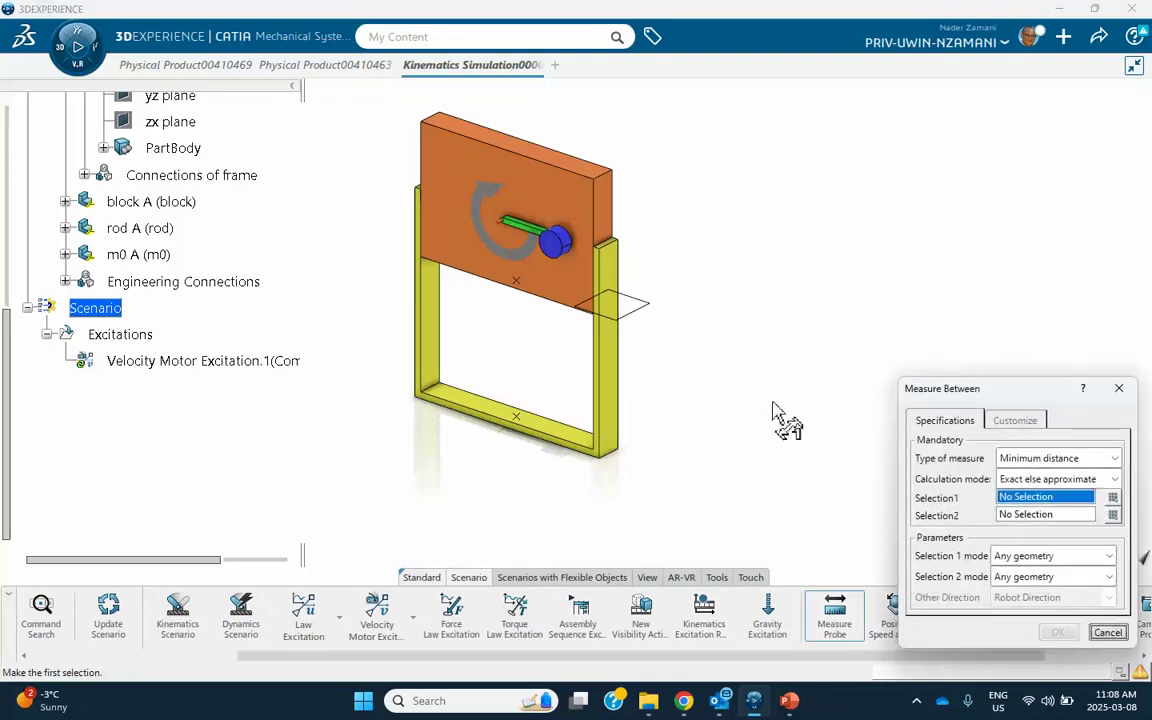
left_click(640, 308)
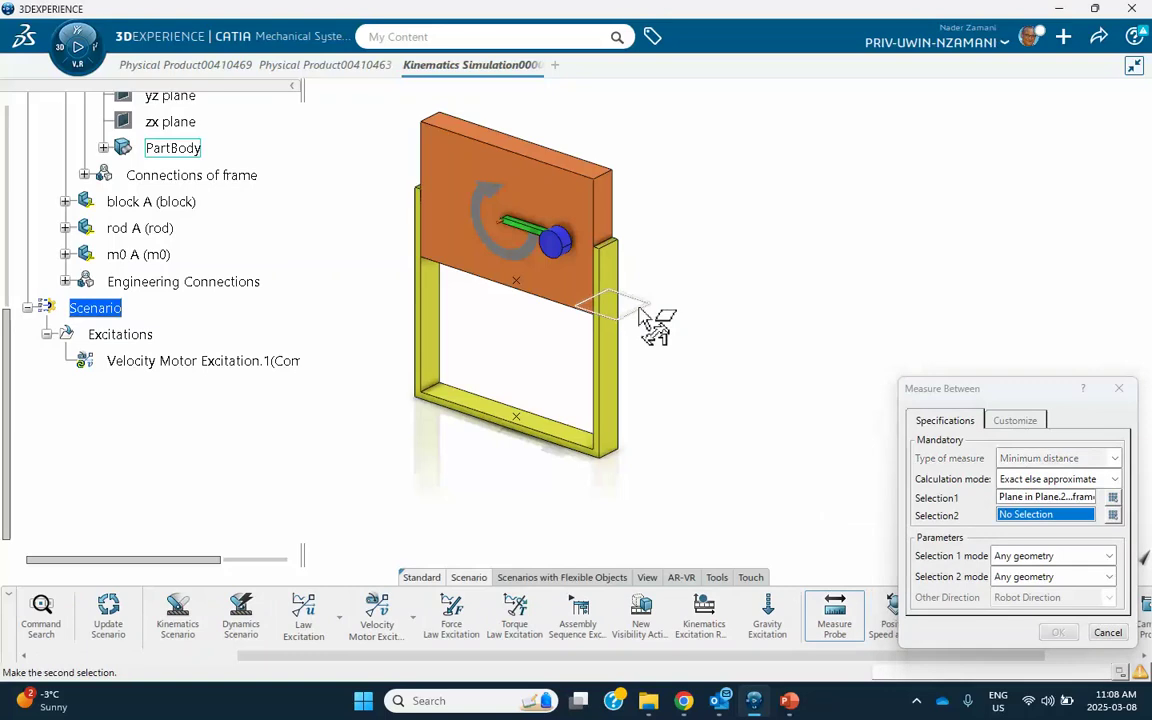
left_click(518, 283)
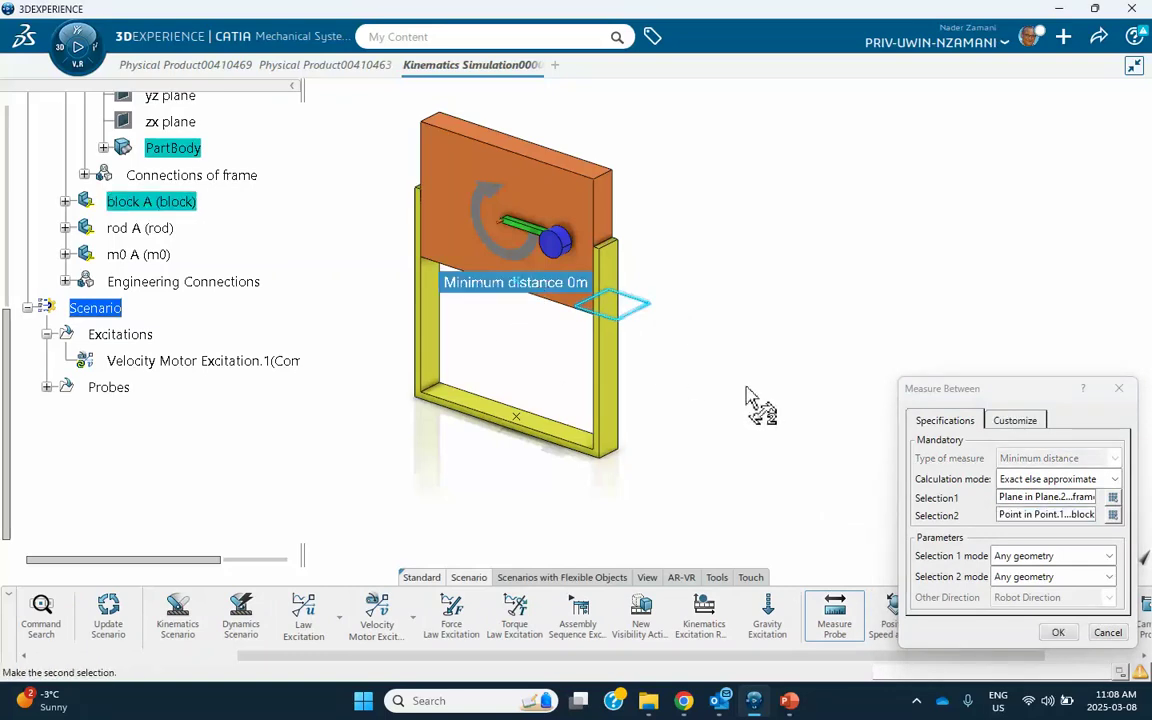
left_click(1057, 633)
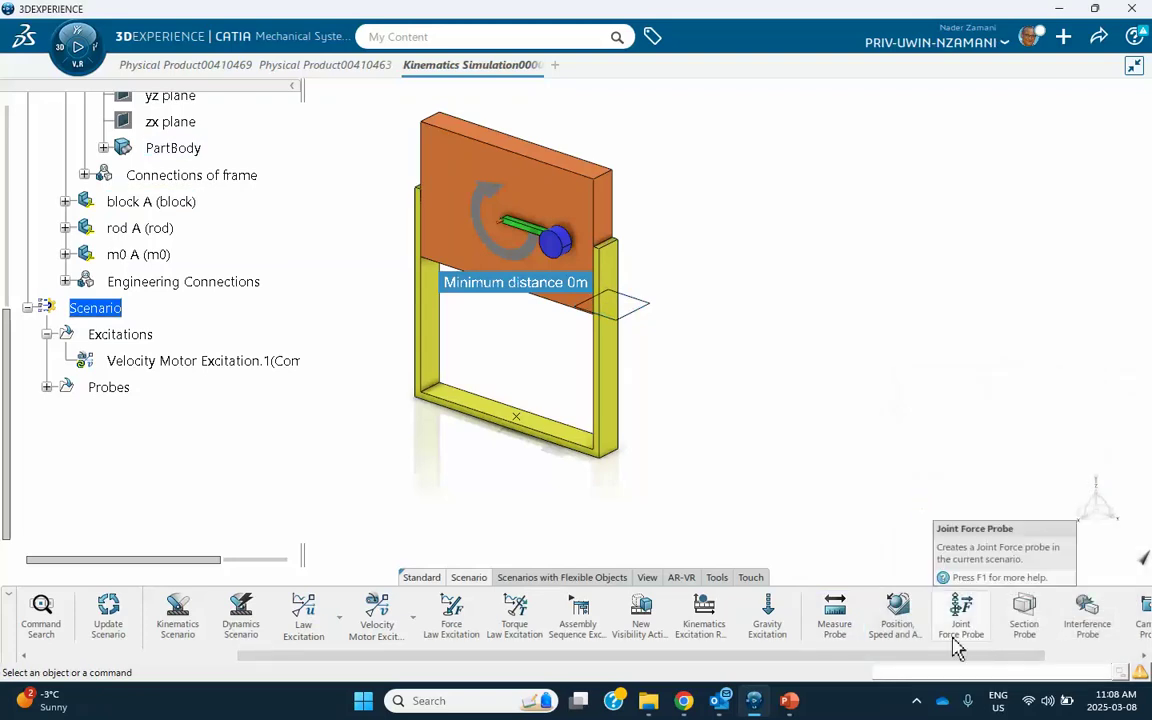
Create a joint force probe on Spring.5 with the frame as the product.
left_click(962, 628)
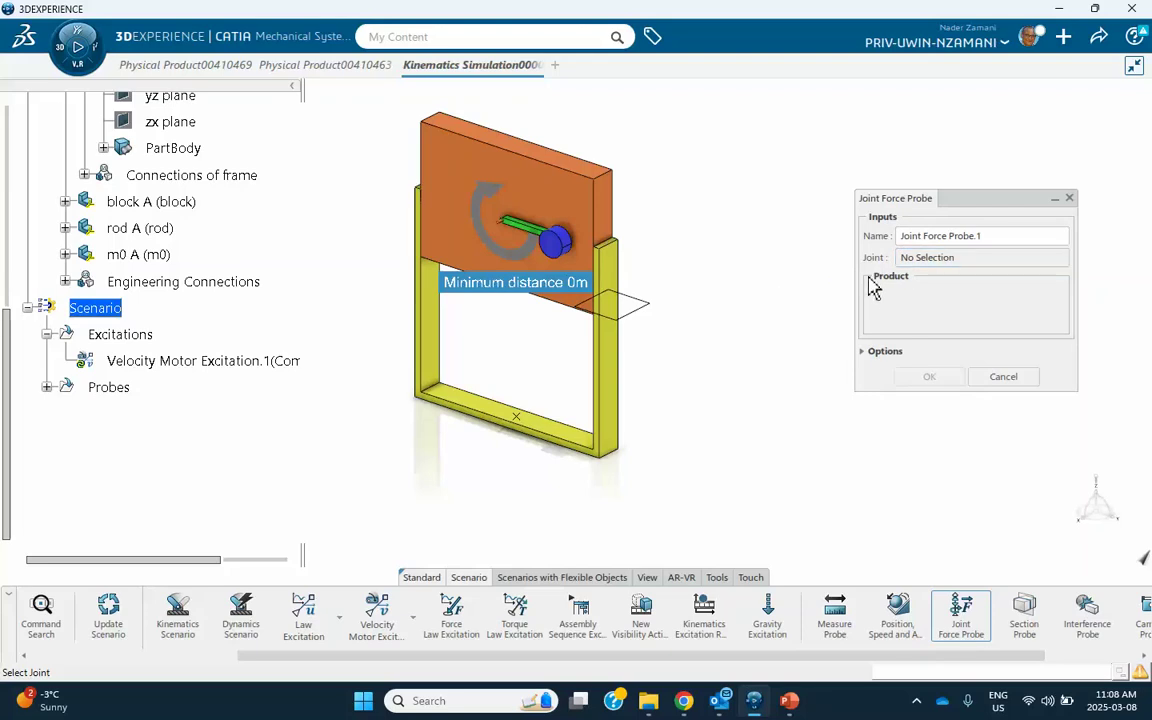
left_click(928, 259)
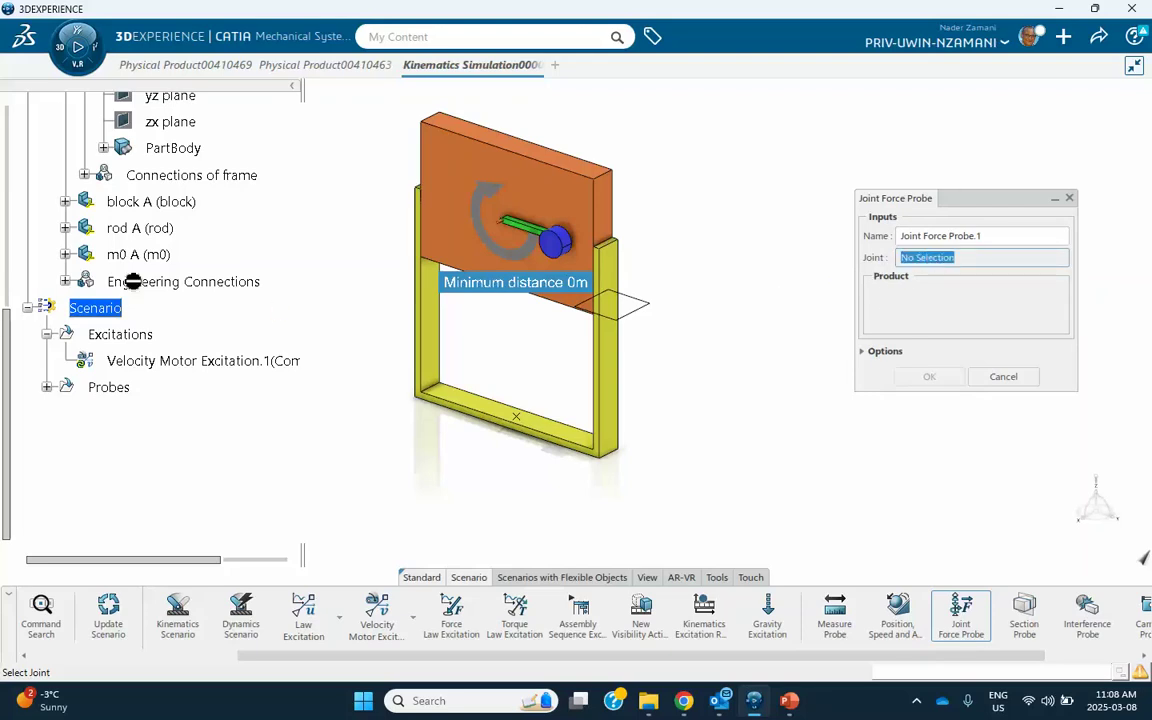
scroll(150, 226, "up", 3)
scroll(160, 229, "up", 3)
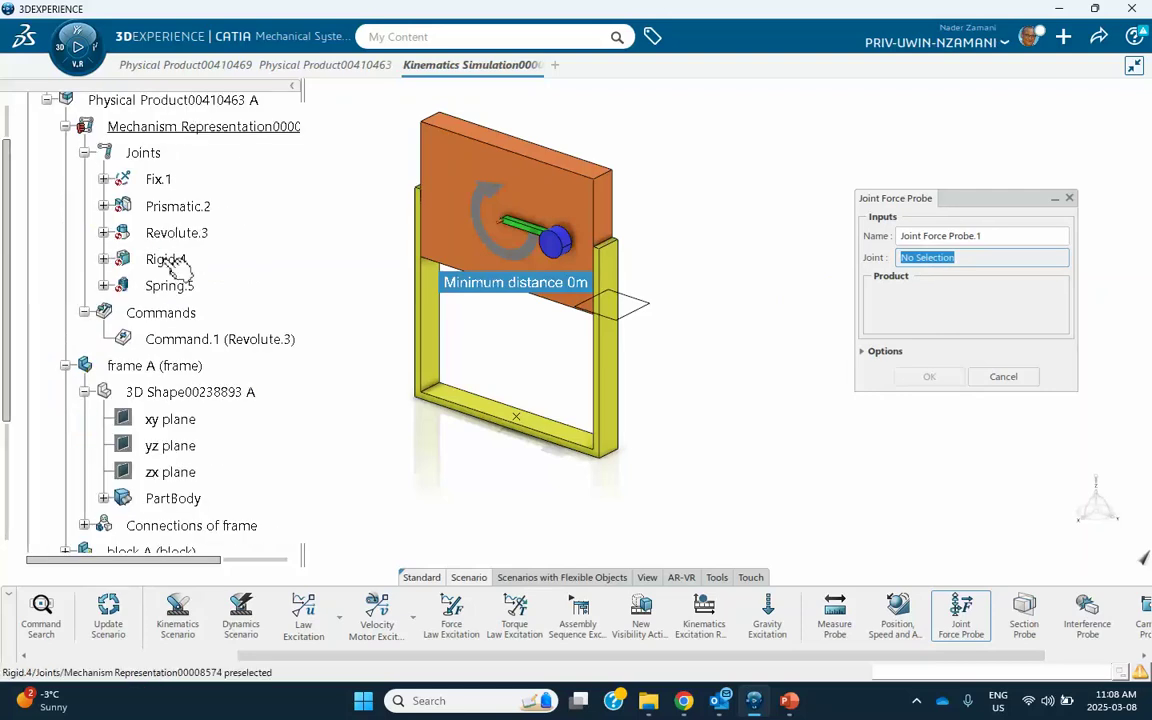
left_click(178, 287)
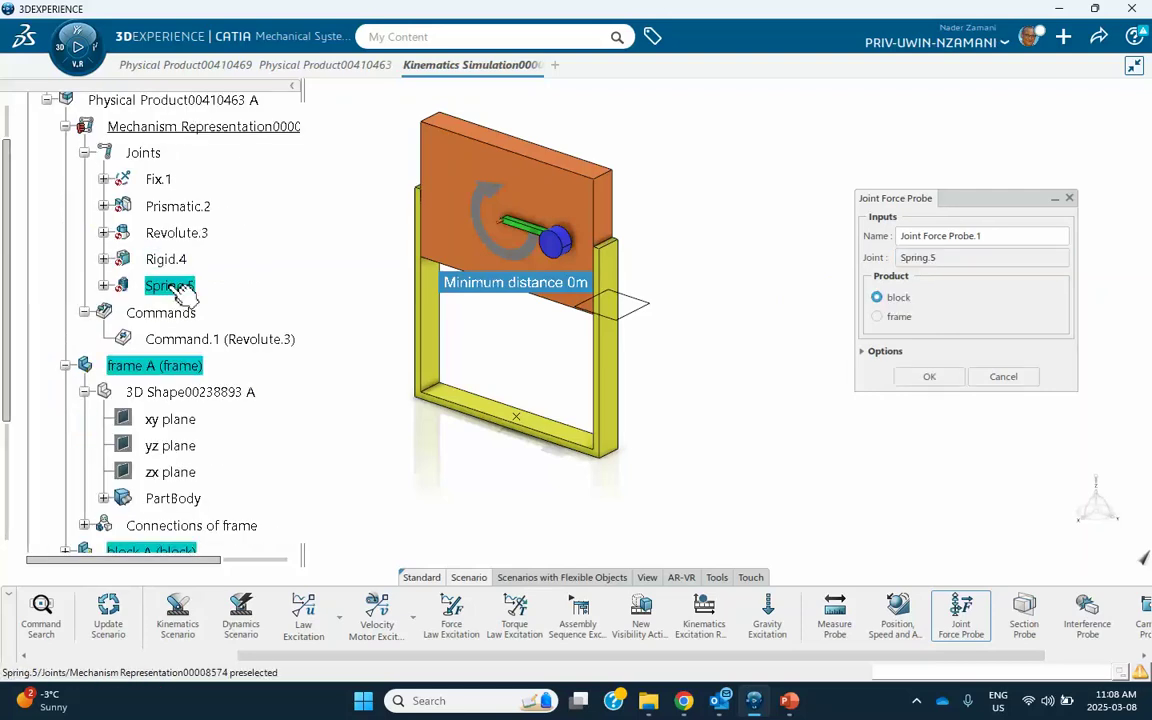
left_click(877, 317)
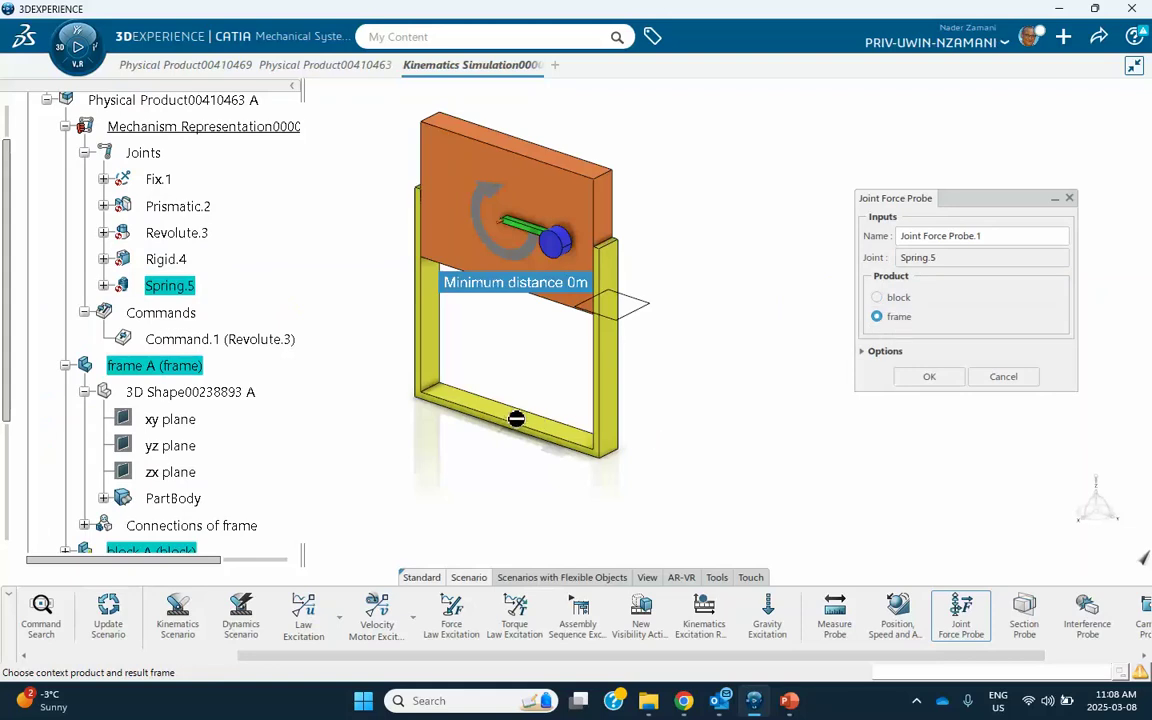
left_click(929, 378)
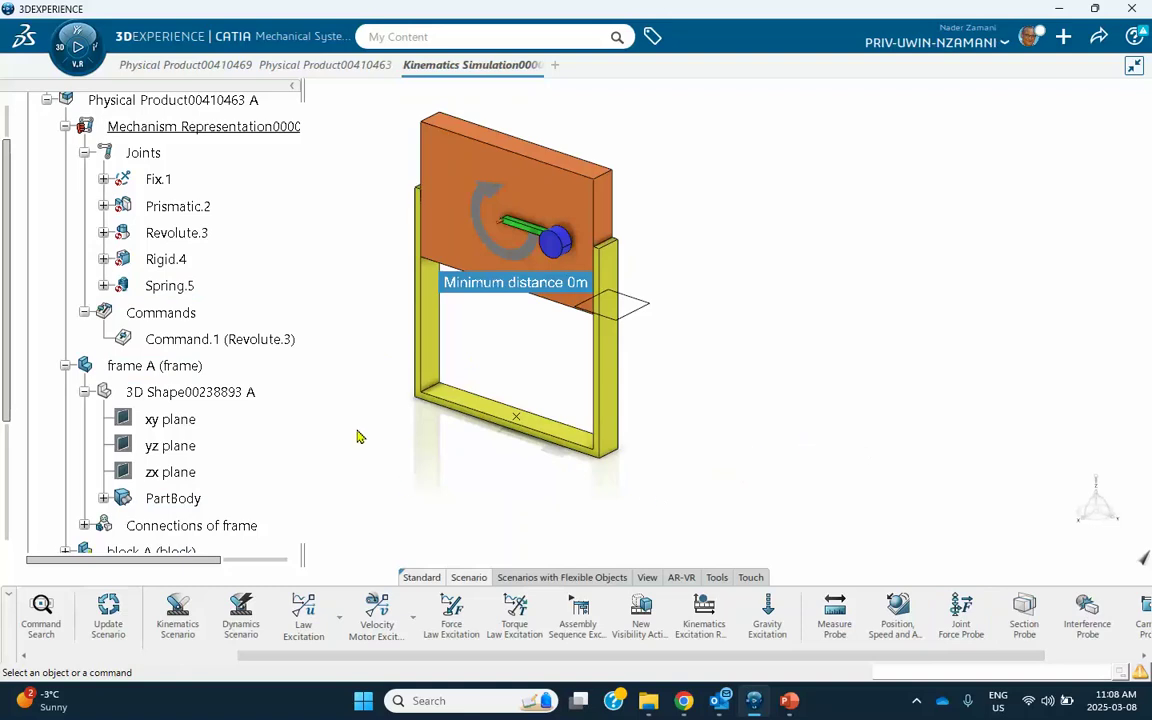
Create a dynamics scenario that references the velocity motor excitation, the MeasureBetween.1 probe and Joint Force Probe.1.
left_click(244, 622)
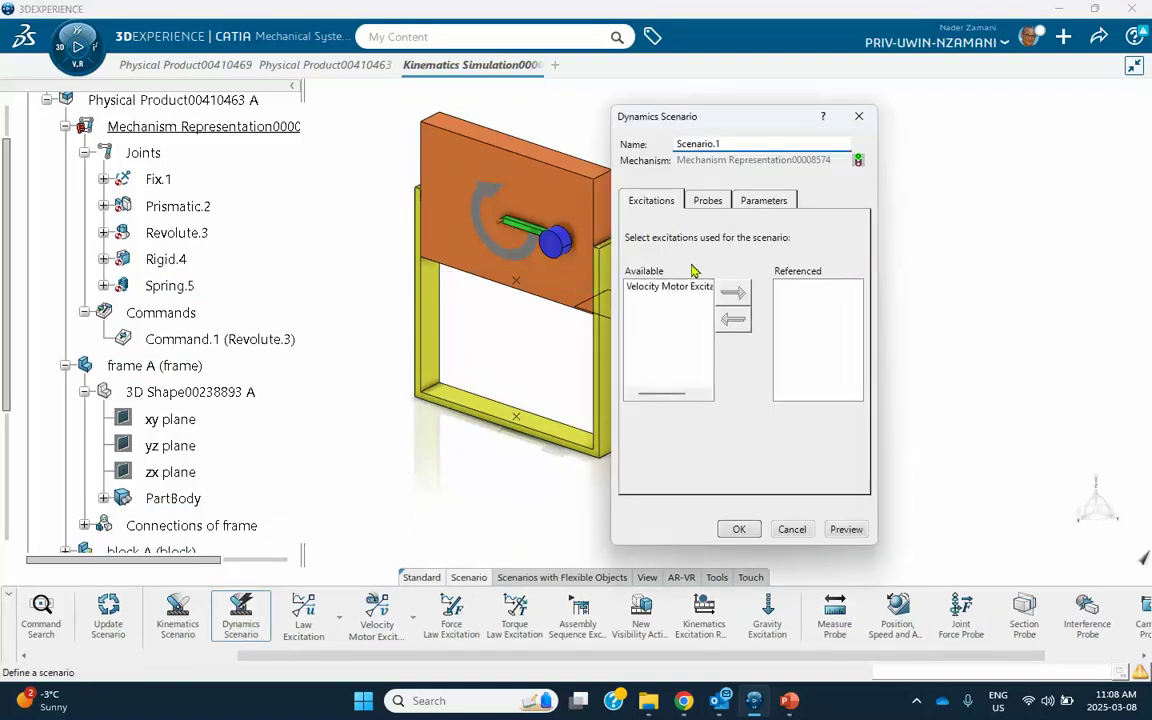
left_click(661, 287)
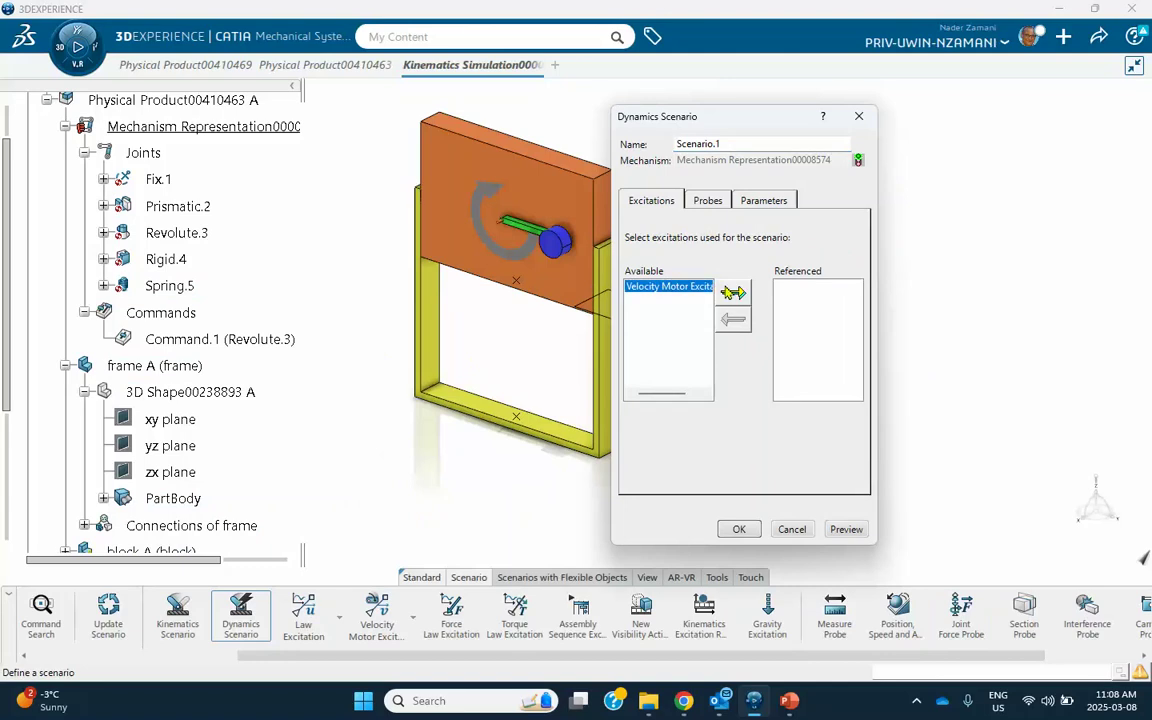
left_click(734, 292)
left_click(700, 200)
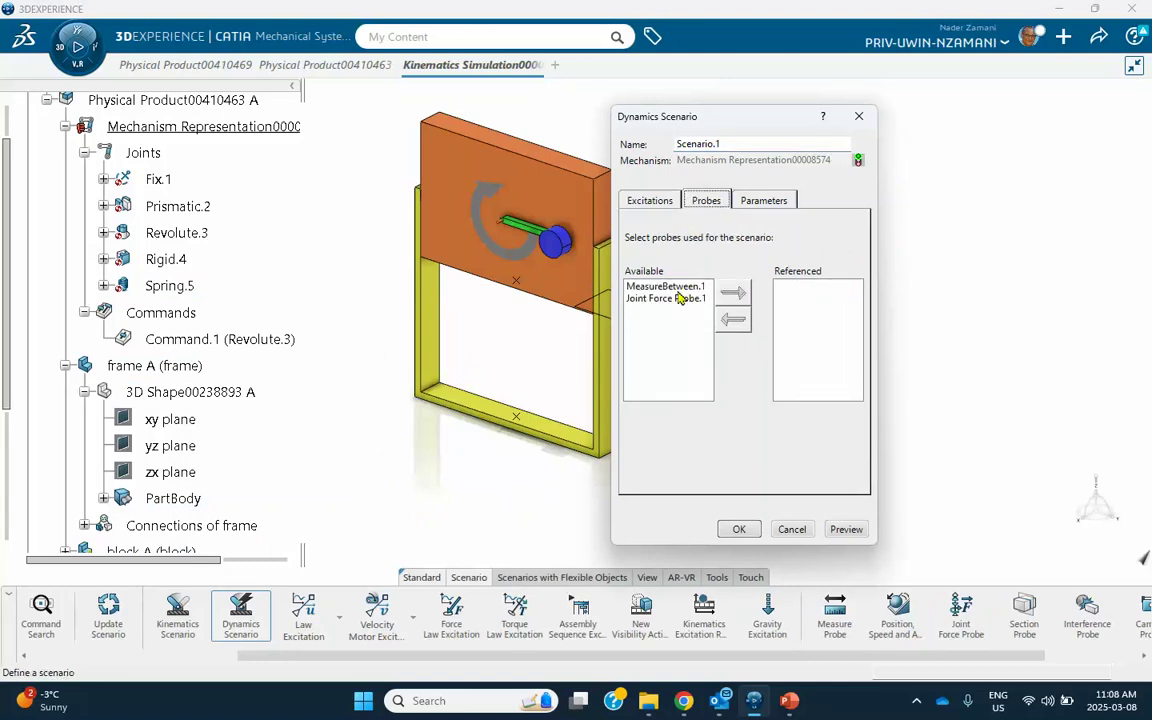
left_click(676, 288)
left_click(733, 294)
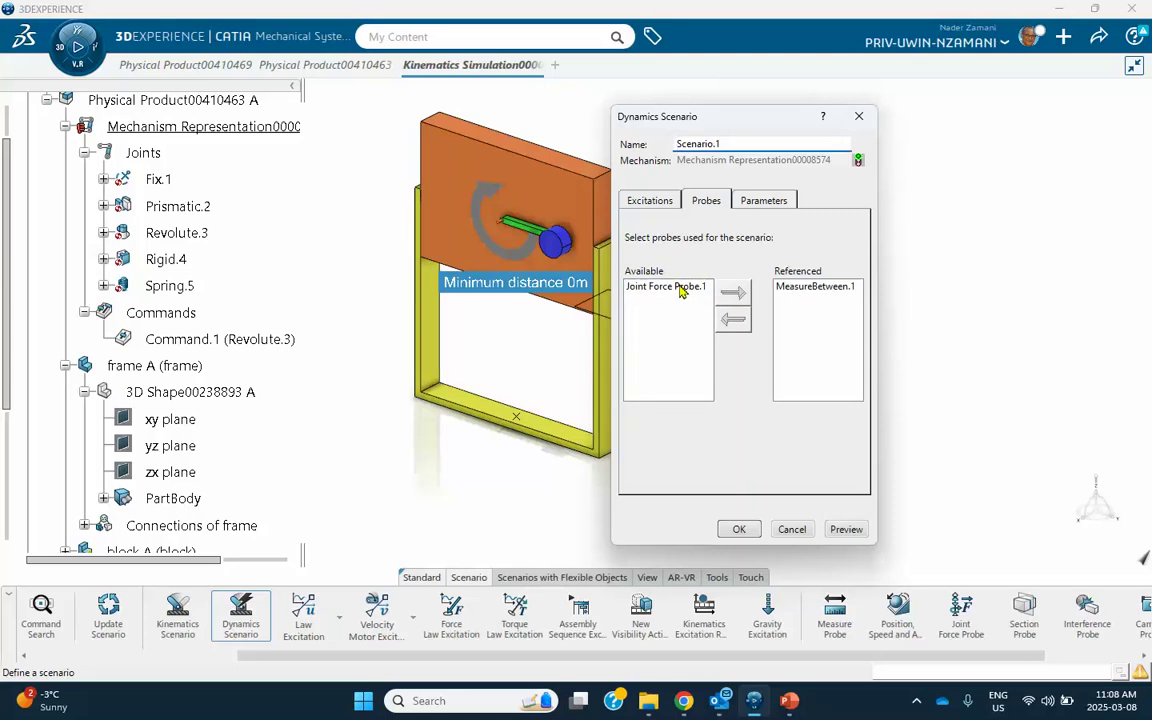
left_click(680, 288)
left_click(733, 292)
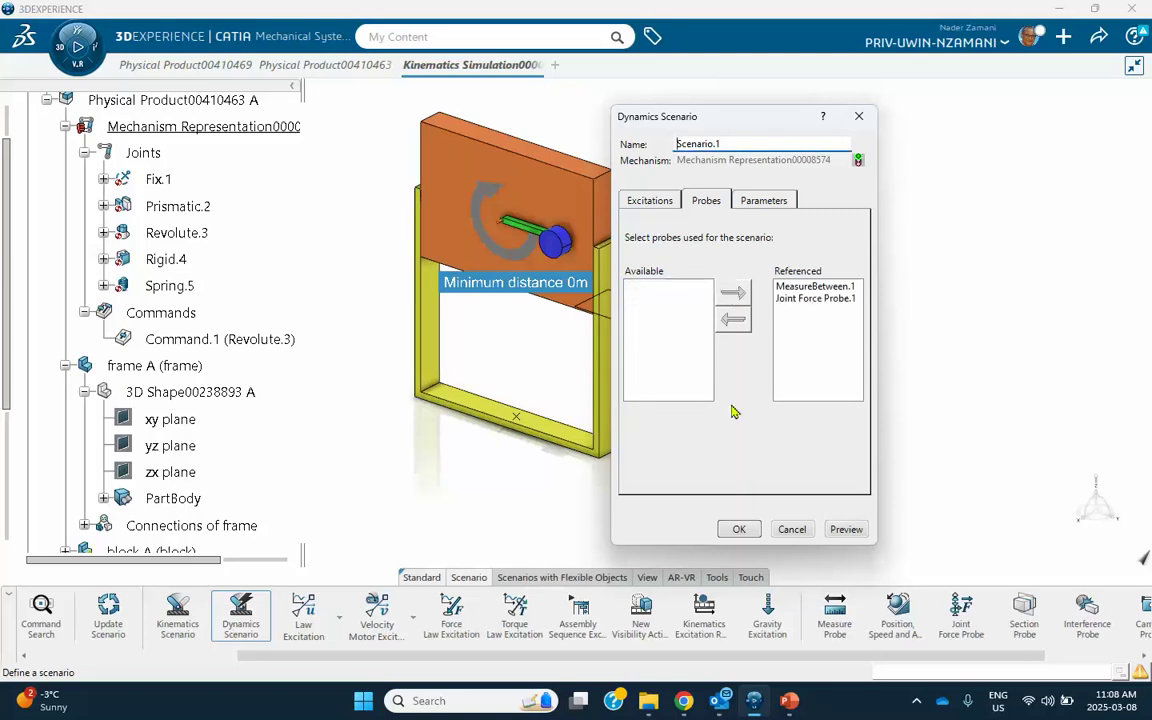
left_click(738, 530)
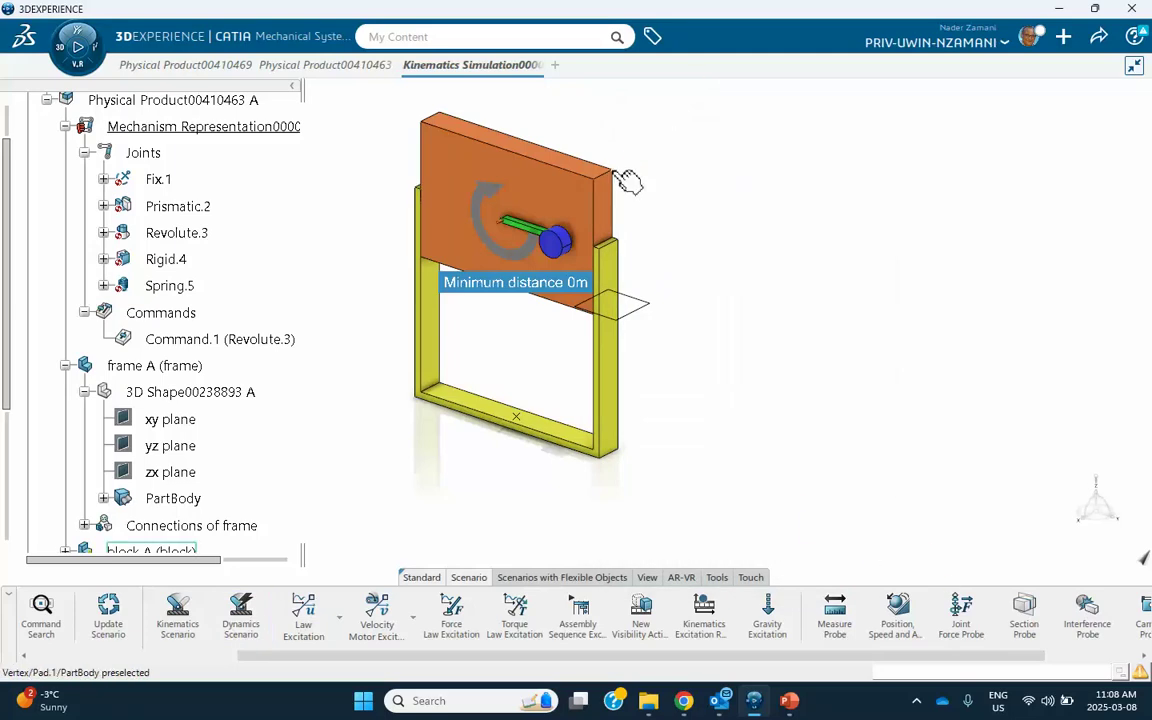
Create a position, speed and acceleration probe on the upper corner vertex of the block above the frame's offset plane.
scroll(1000, 621, "down", 1)
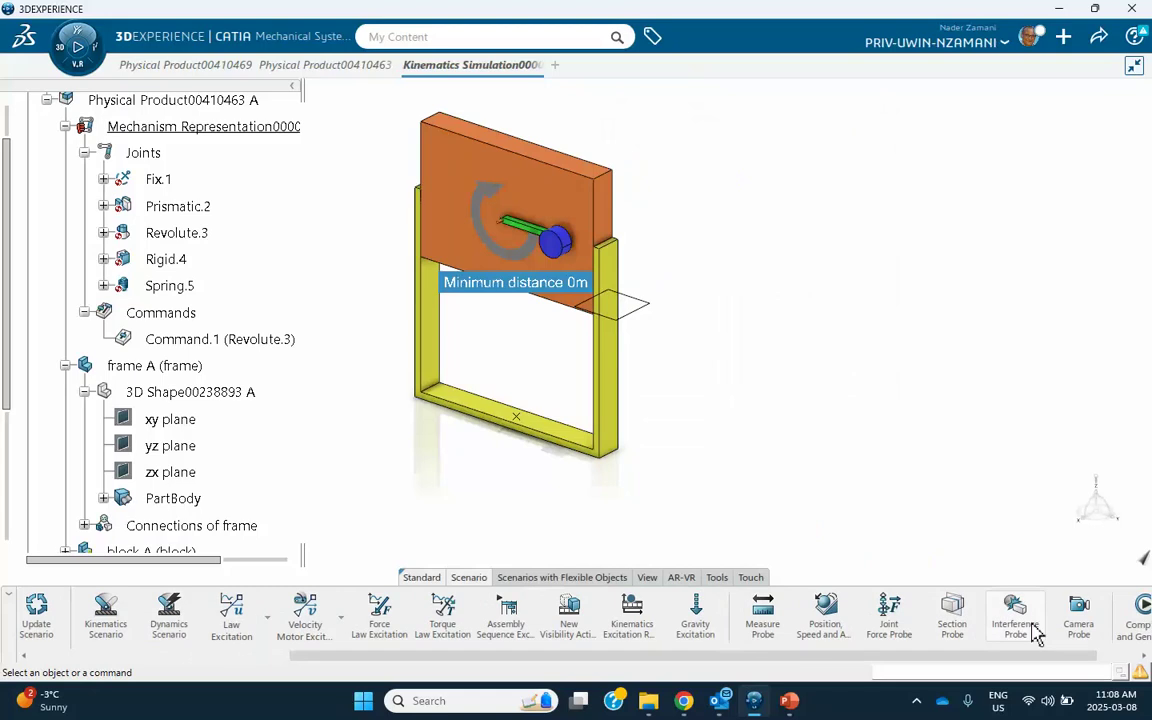
left_click(801, 617)
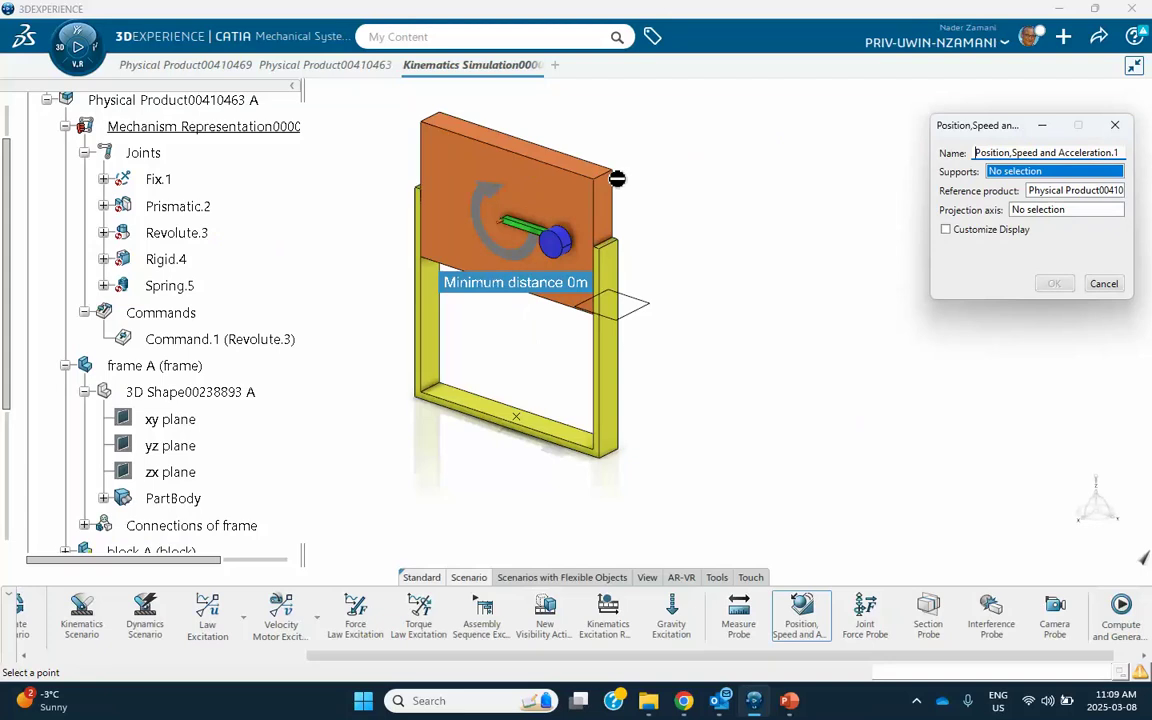
middle_click_drag(503, 350, 622, 229)
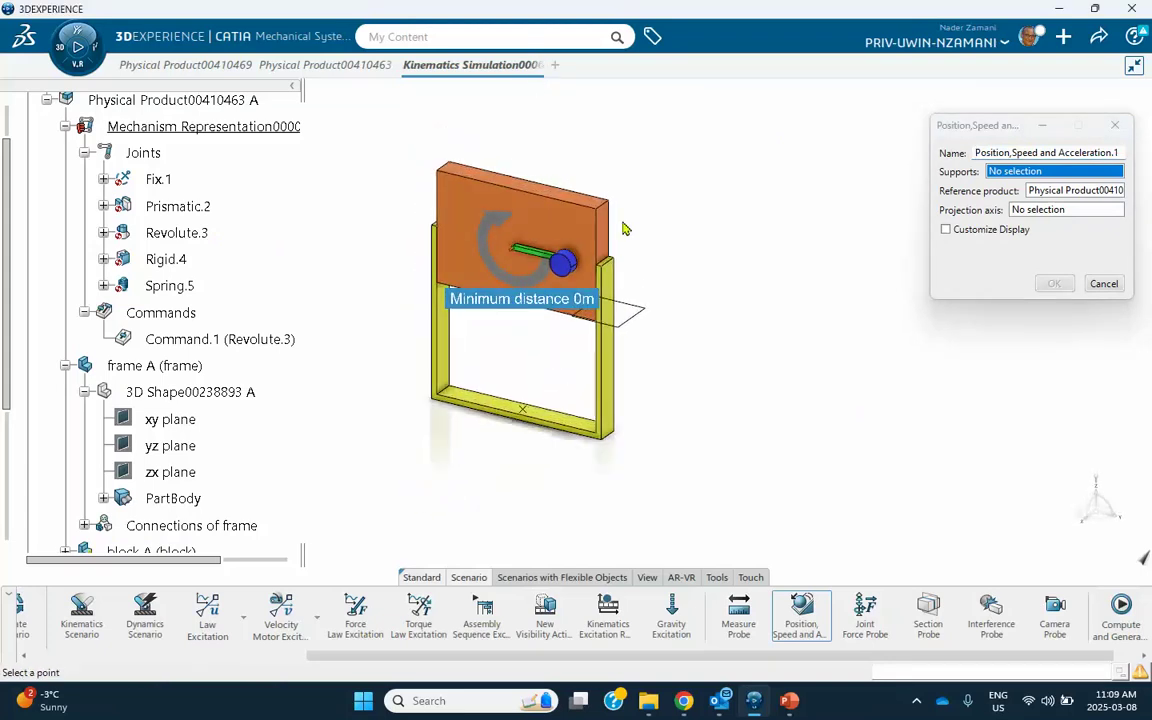
left_click(614, 207)
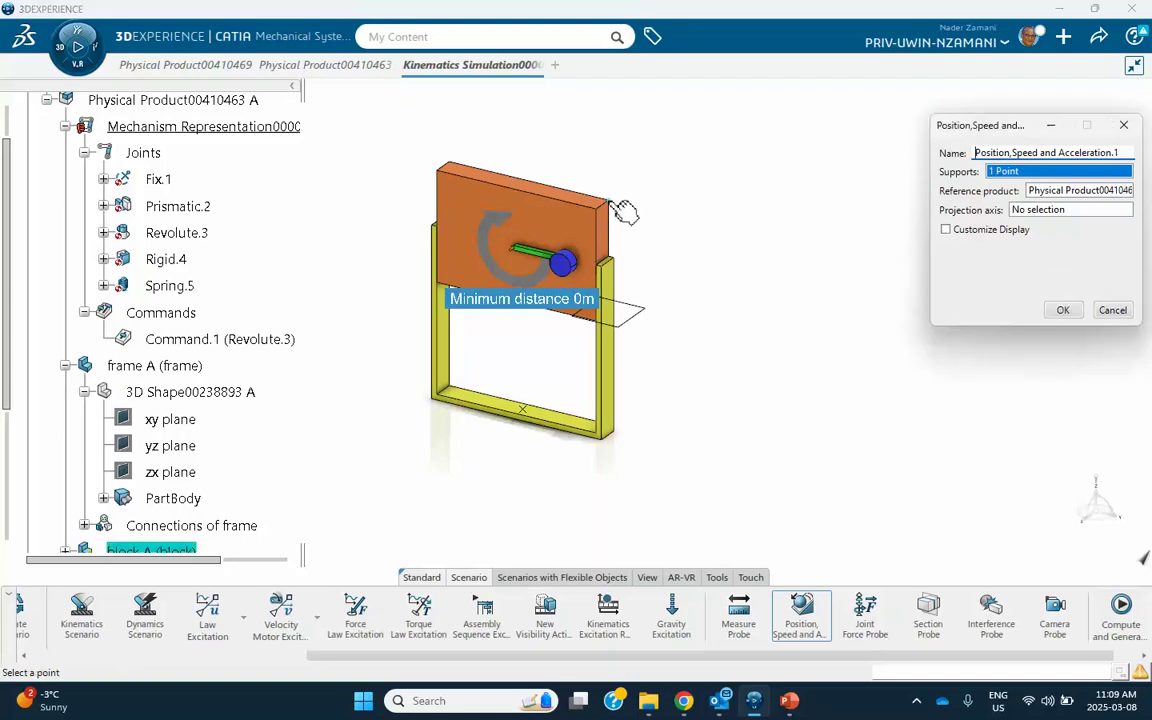
left_click(1055, 314)
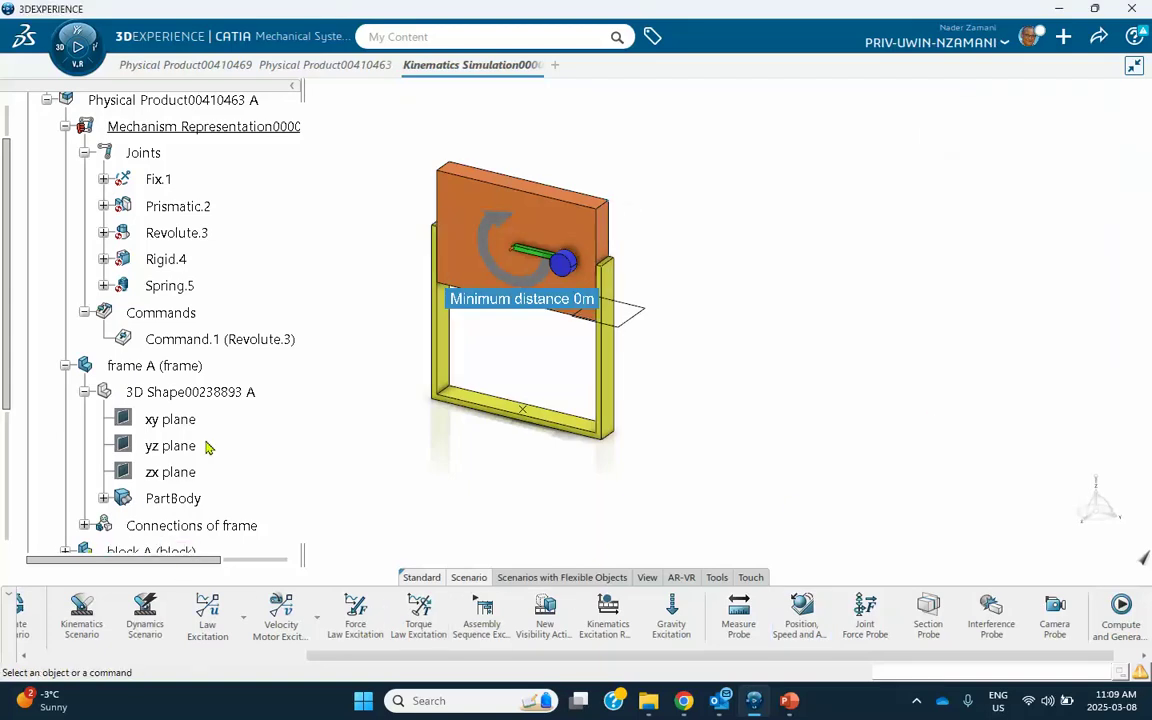
Check the referenced probes of Scenario.1 and its start time, end time and result time step.
scroll(208, 447, "down", 4)
double_click(177, 474)
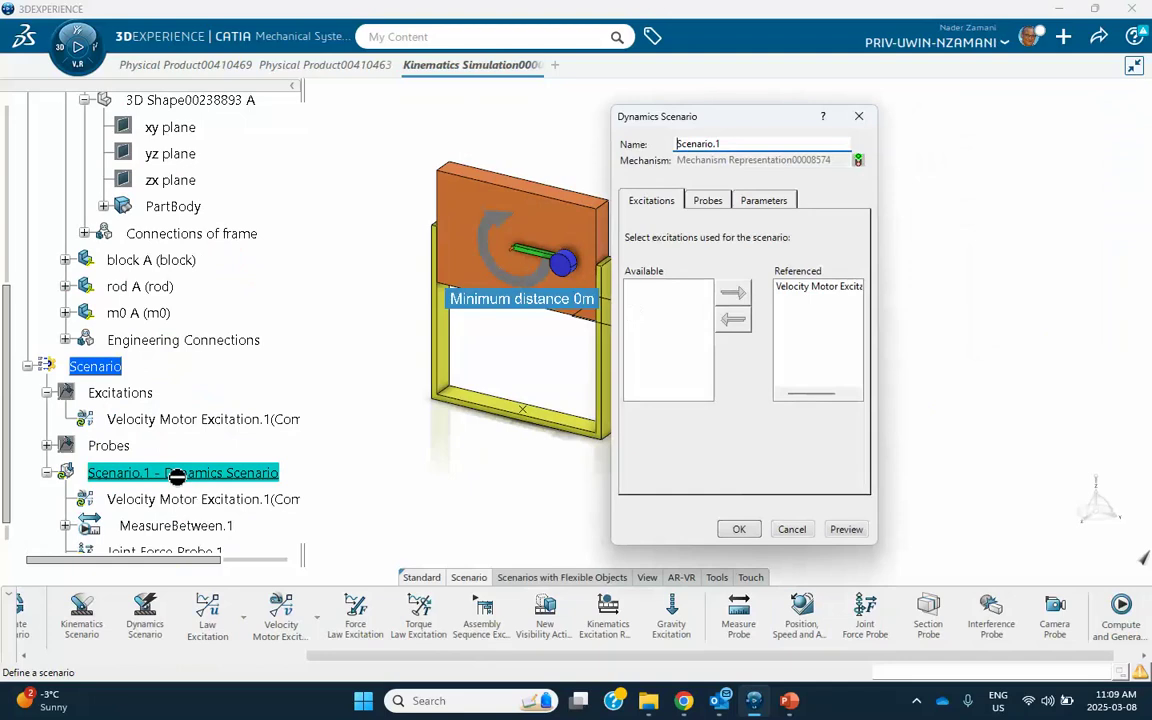
left_click(707, 200)
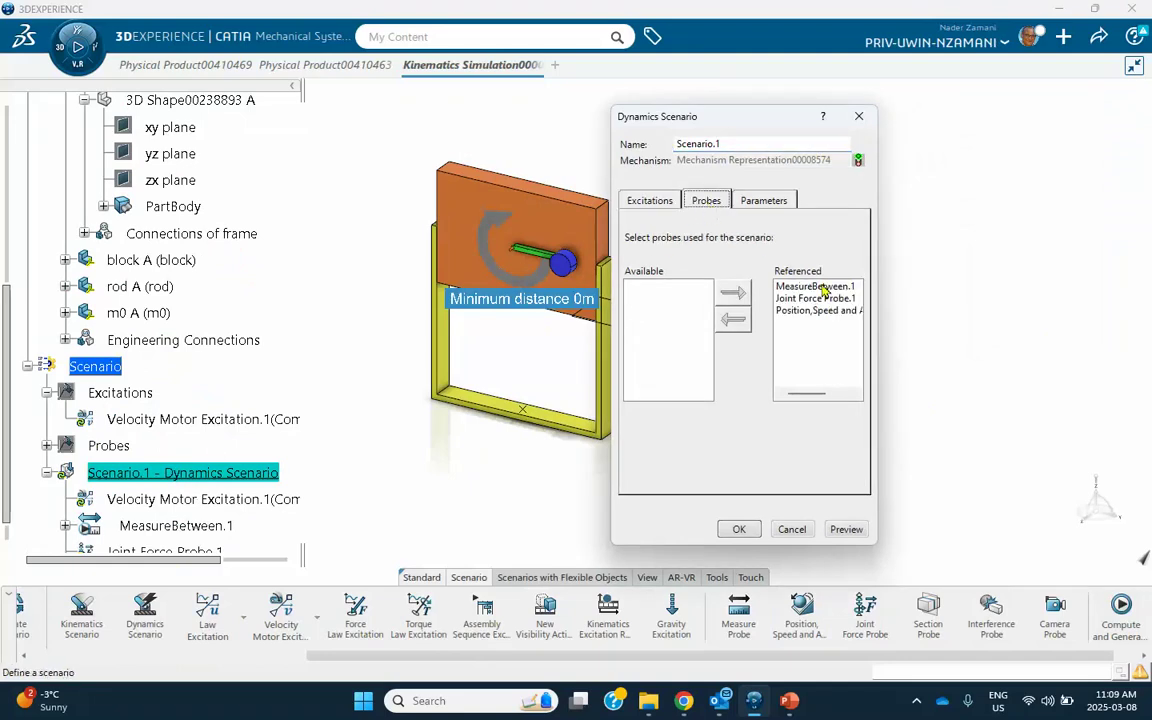
left_click(739, 529)
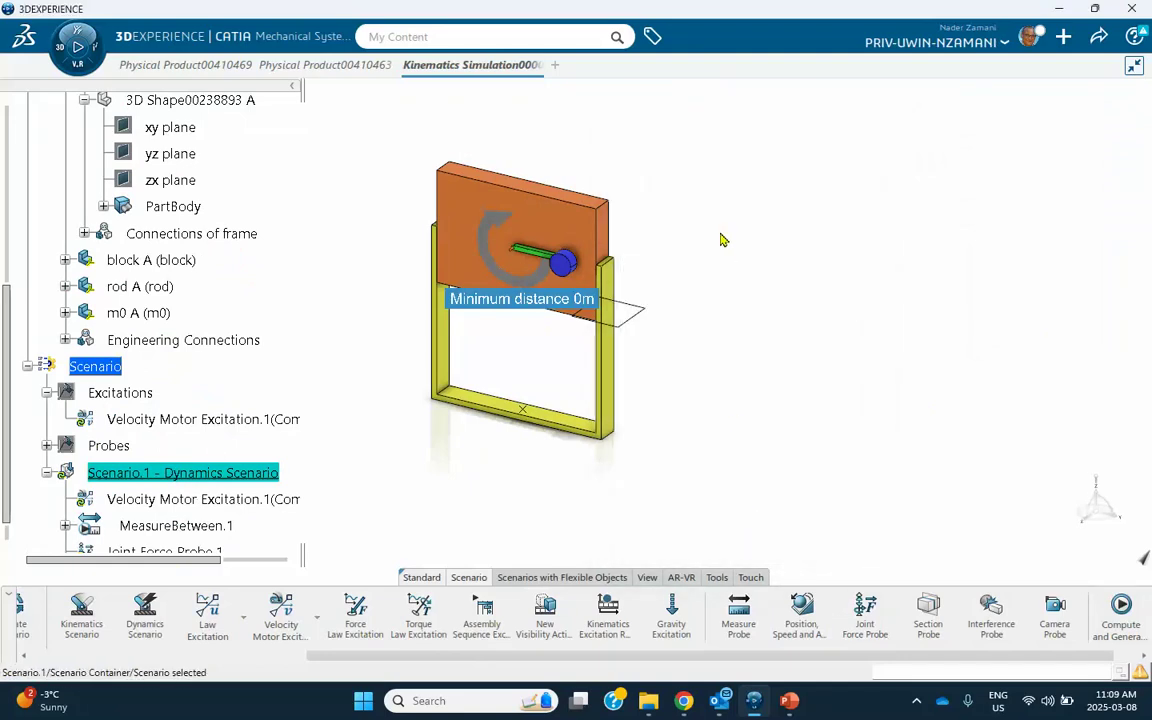
double_click(240, 474)
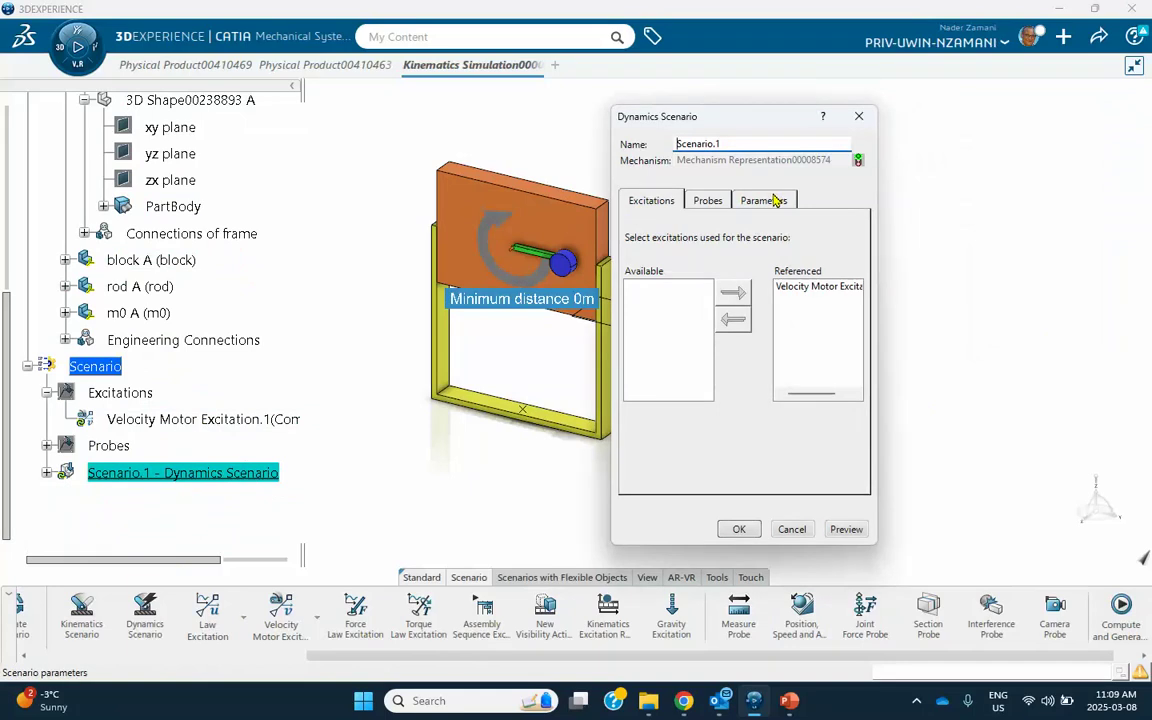
left_click(776, 200)
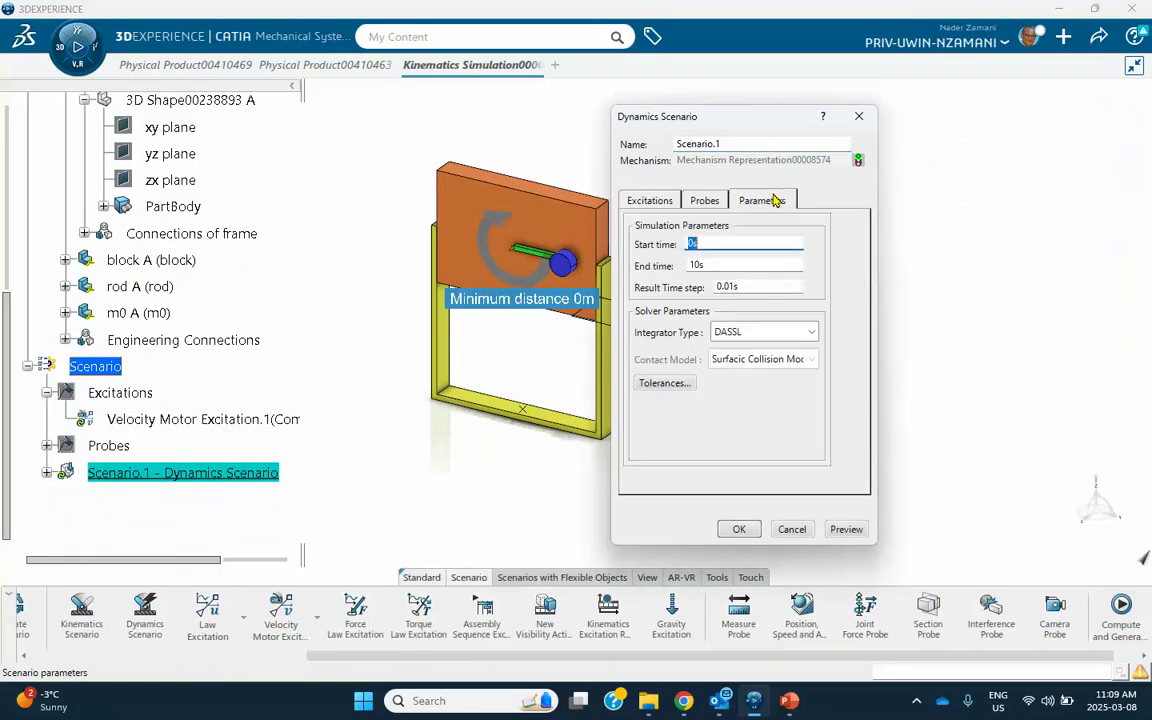
left_click(713, 265)
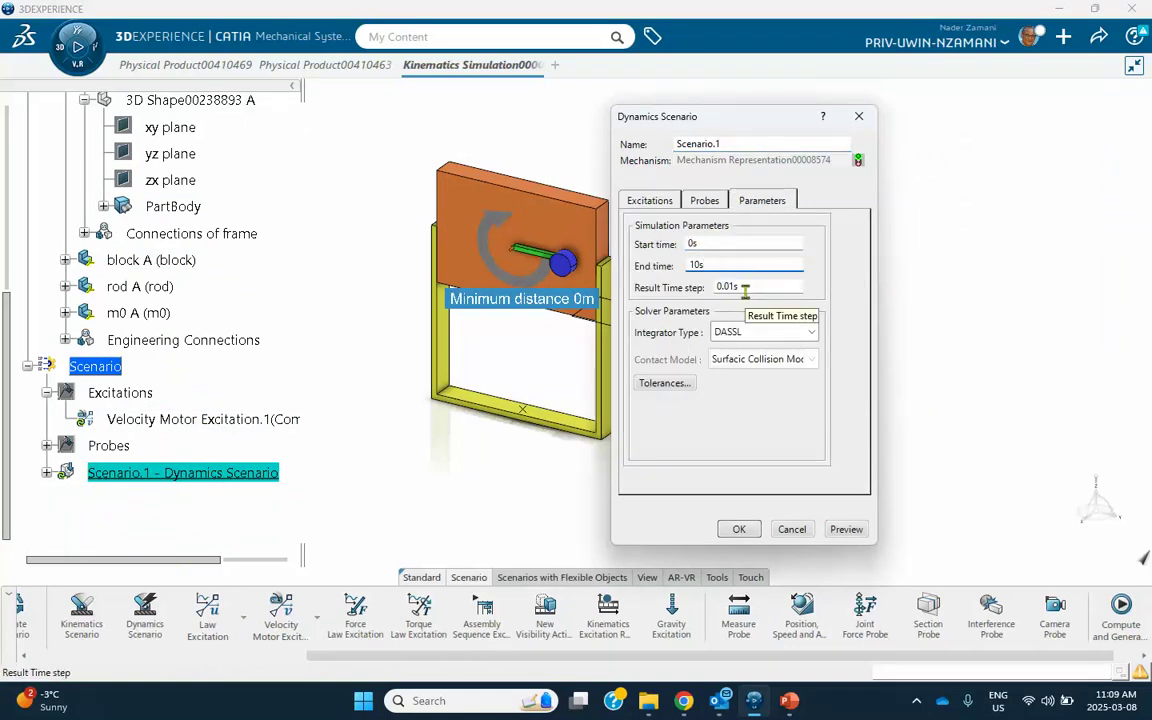
left_click(737, 530)
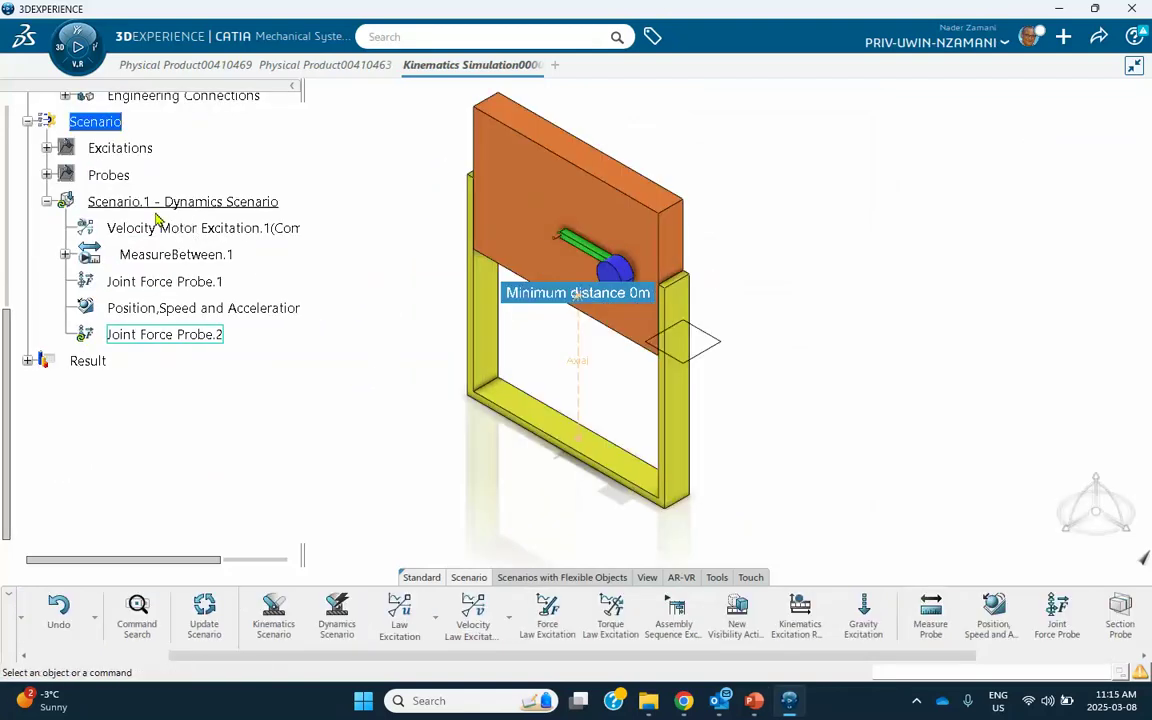
Force the computation of Scenario.1 and generate its results.
left_click(47, 201)
right_click(135, 203)
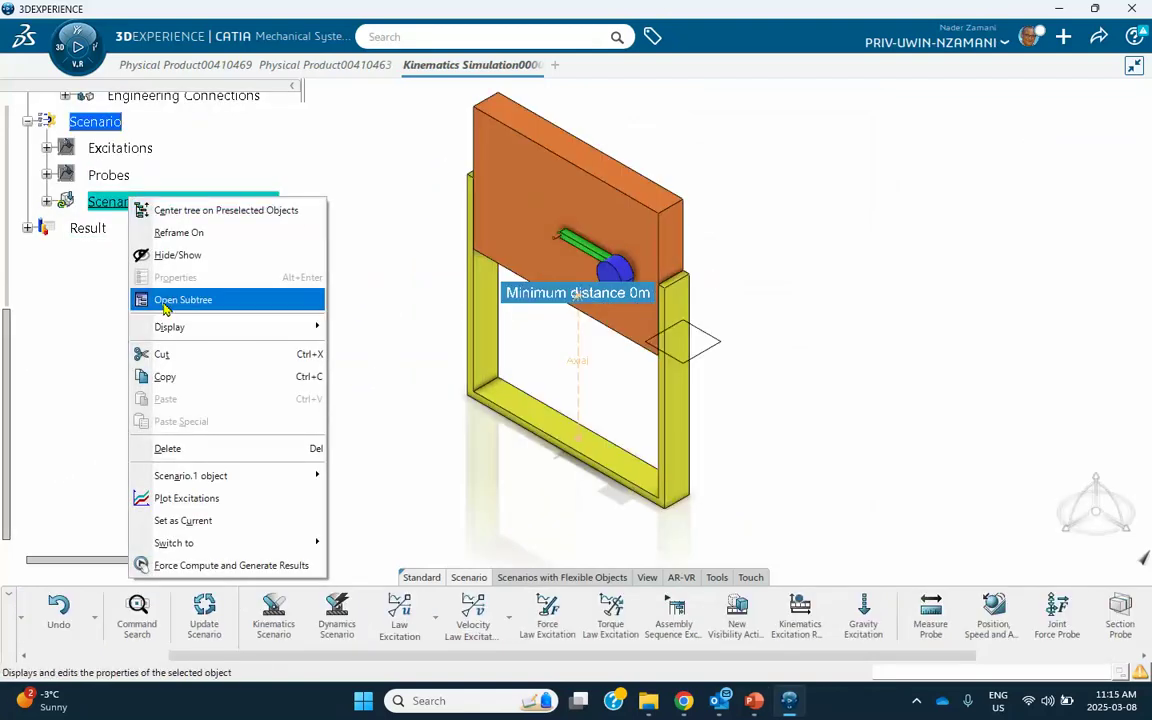
left_click(225, 565)
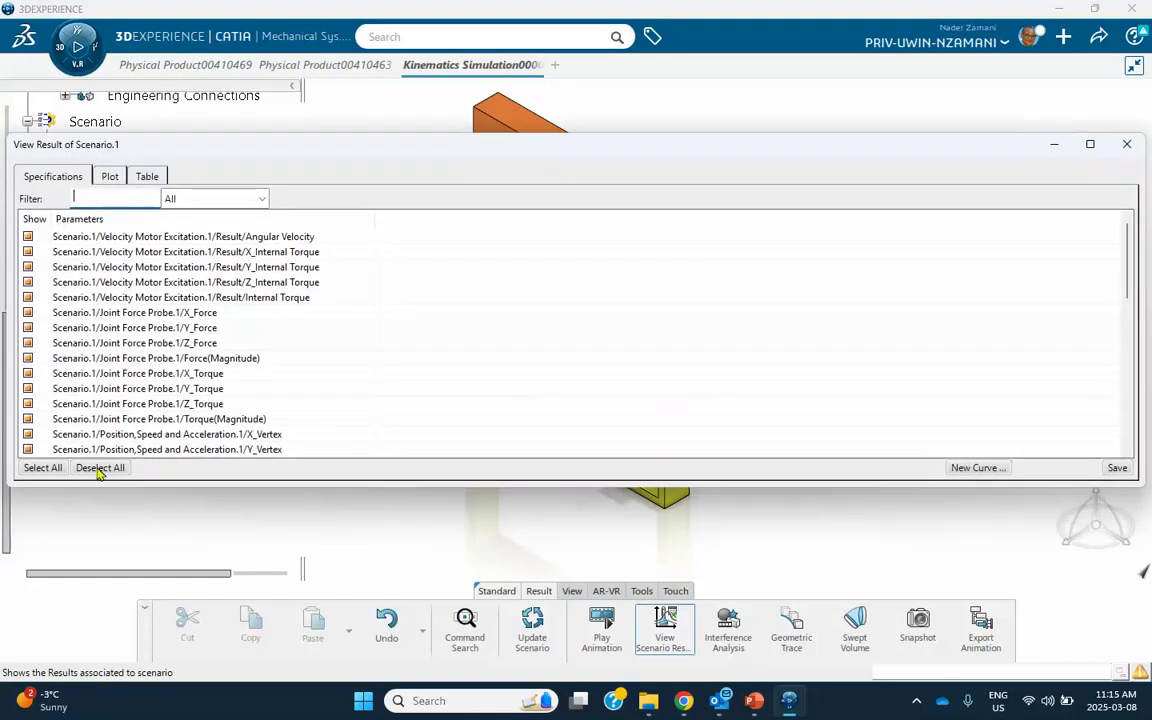
Plot only the MeasureBetween.1 length from the Scenario.1 results against time.
left_click(99, 469)
scroll(98, 386, "down", 10)
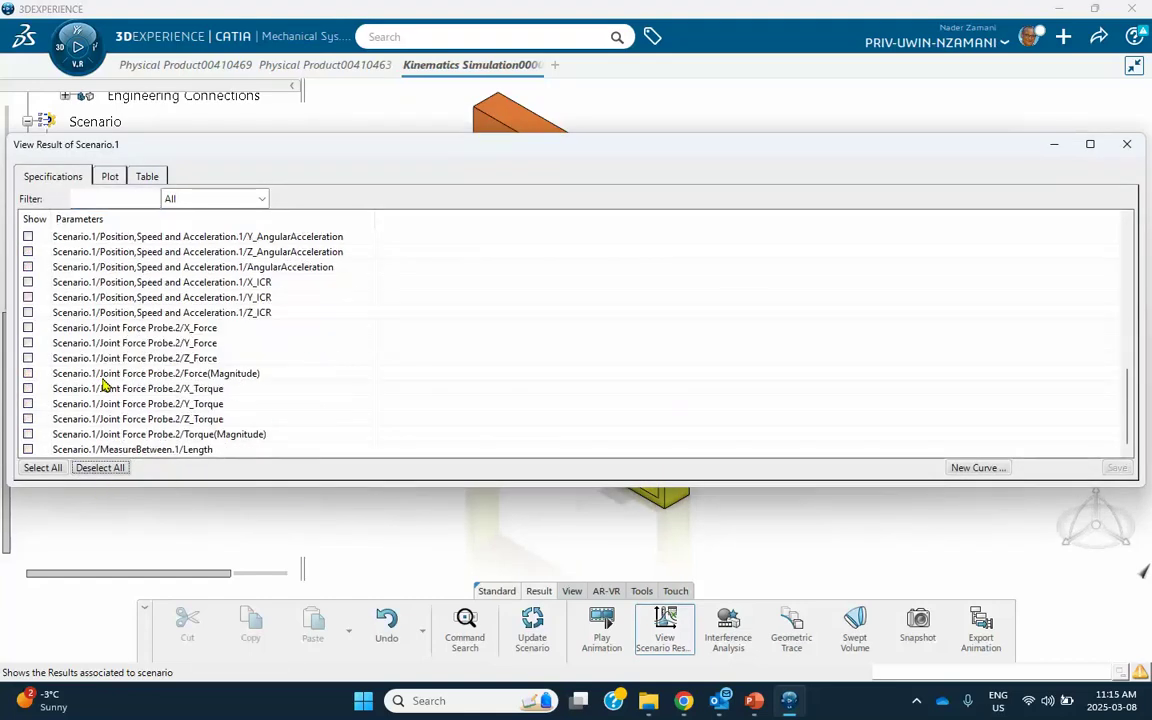
left_click(28, 449)
left_click(109, 176)
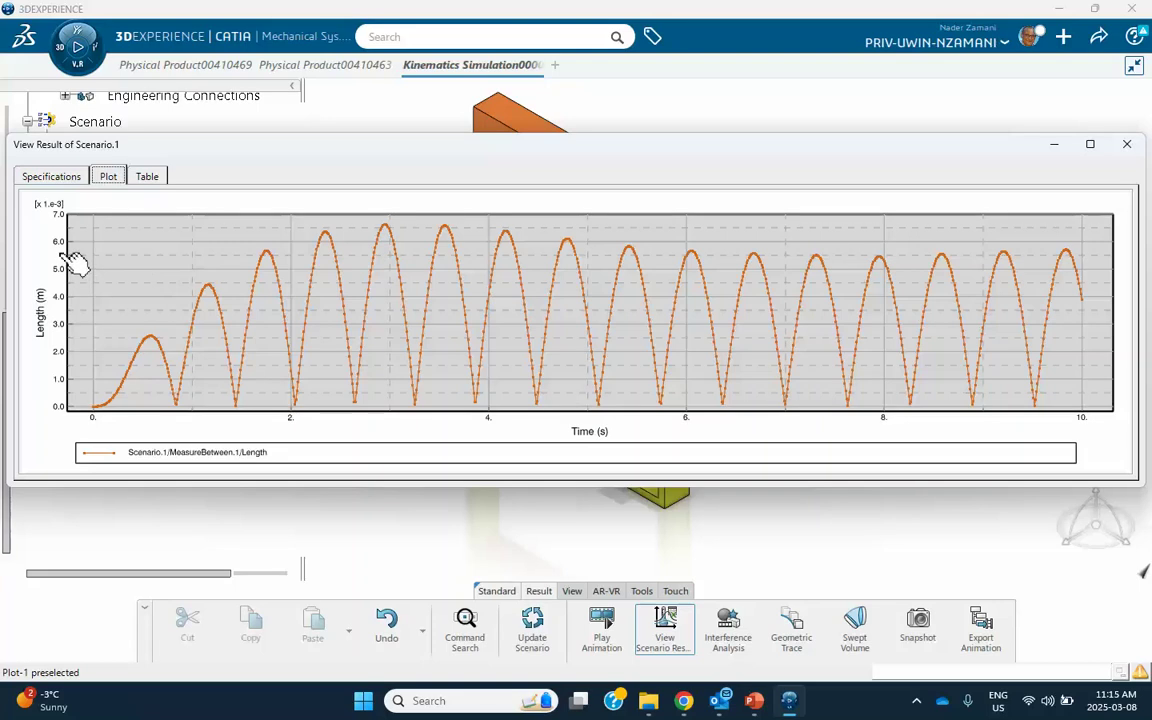
Compare the length plot with the theoretical period and amplitude on the PowerPoint calculation slide, returning to 3DEXPERIENCE.
left_click(755, 702)
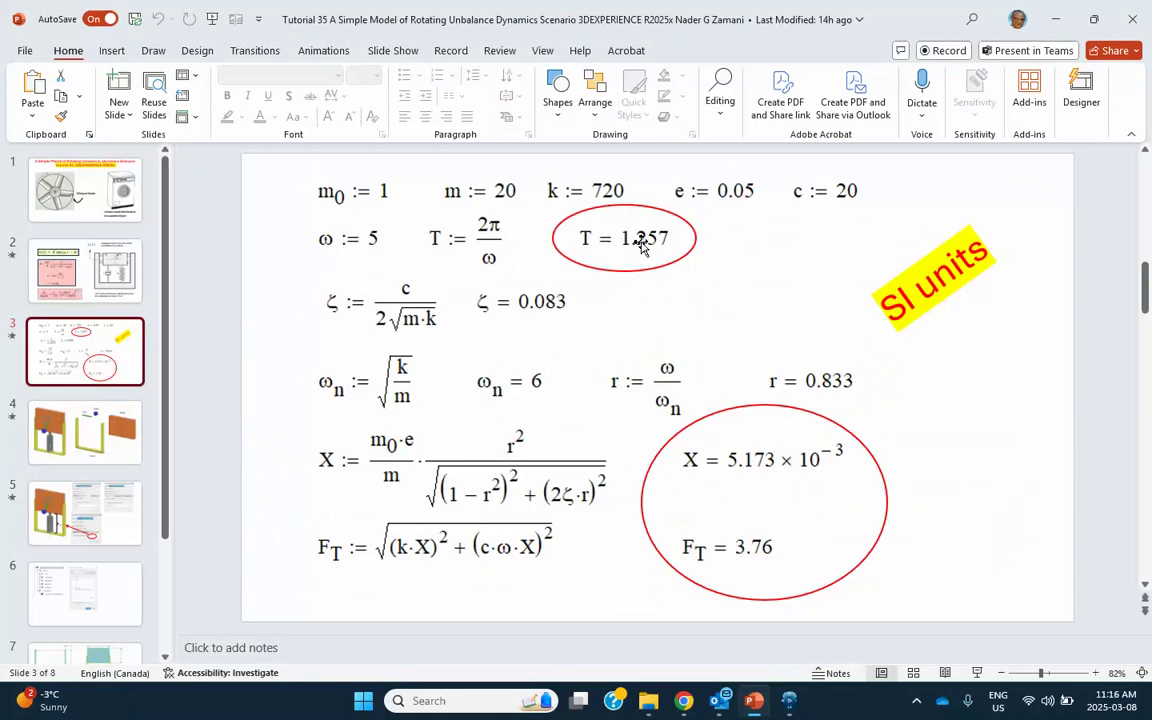
left_click(789, 700)
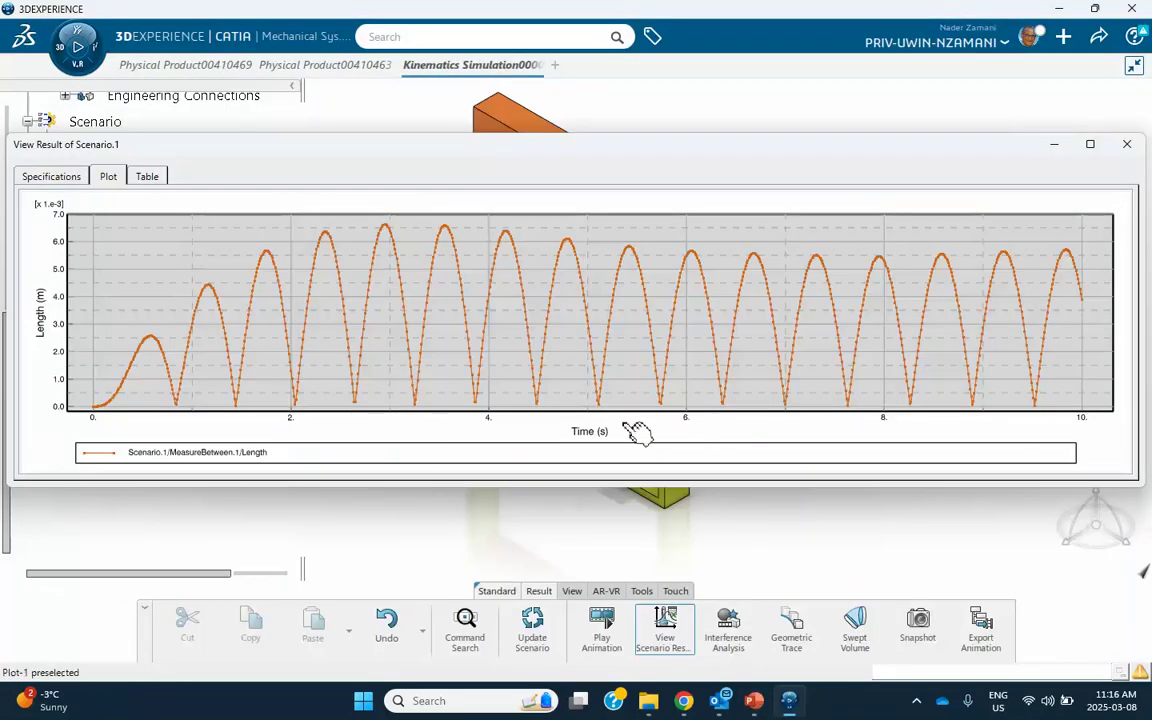
mouse_move(925, 412)
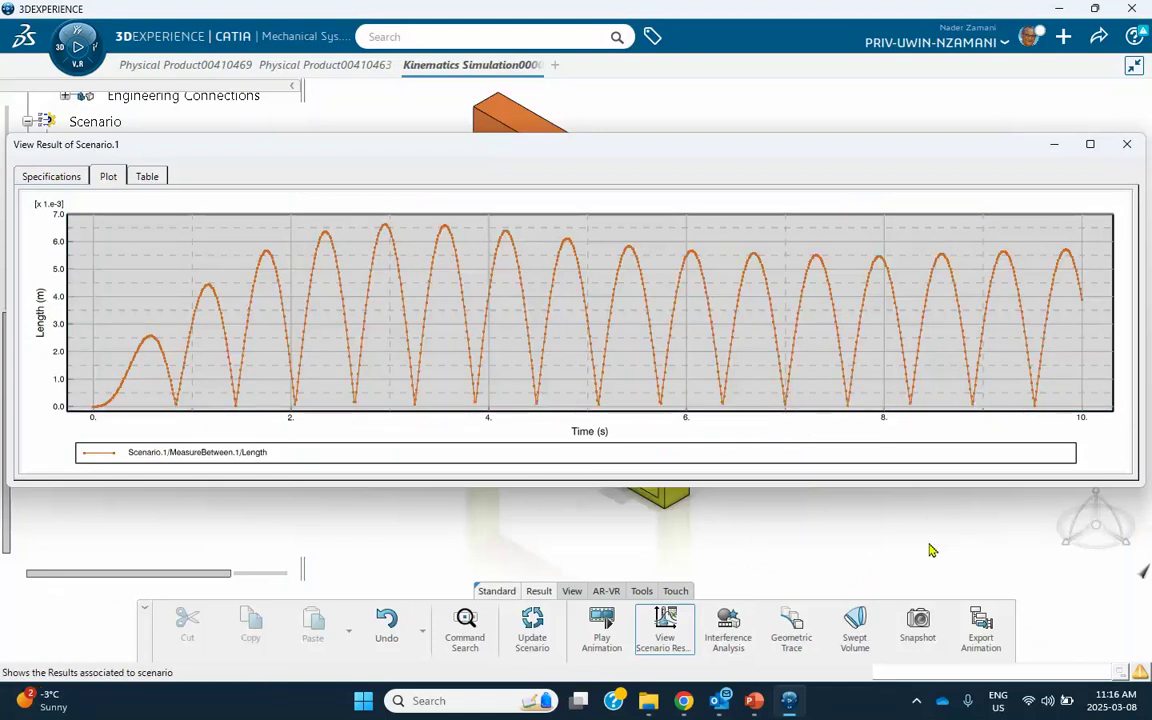
Plot Joint Force Probe.2's Z_Force instead of the length, and switch to PowerPoint to compare its peaks with the calculated transmitted force.
left_click(52, 180)
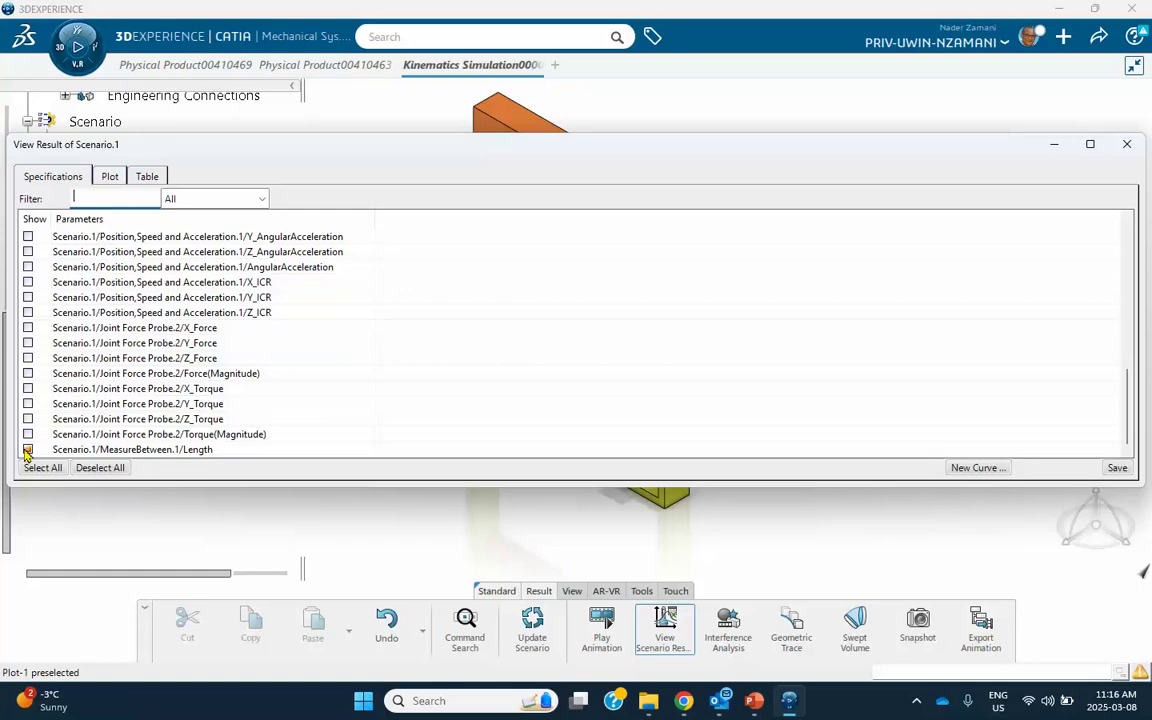
left_click(28, 450)
left_click(110, 176)
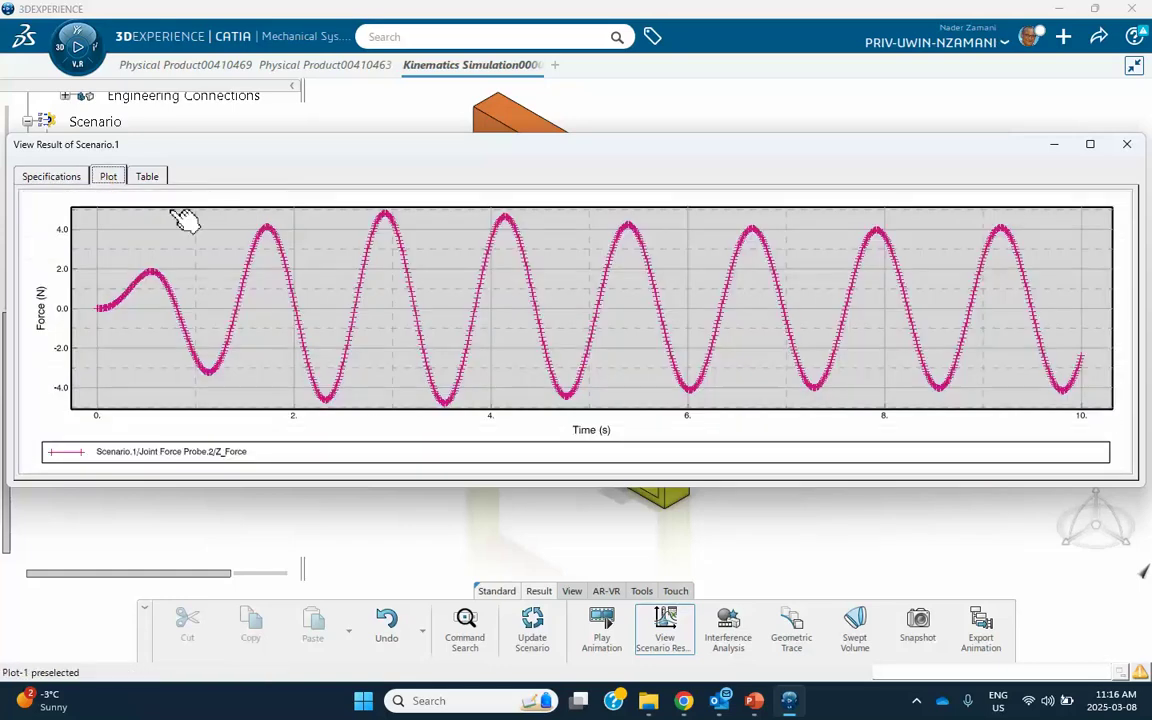
mouse_move(887, 237)
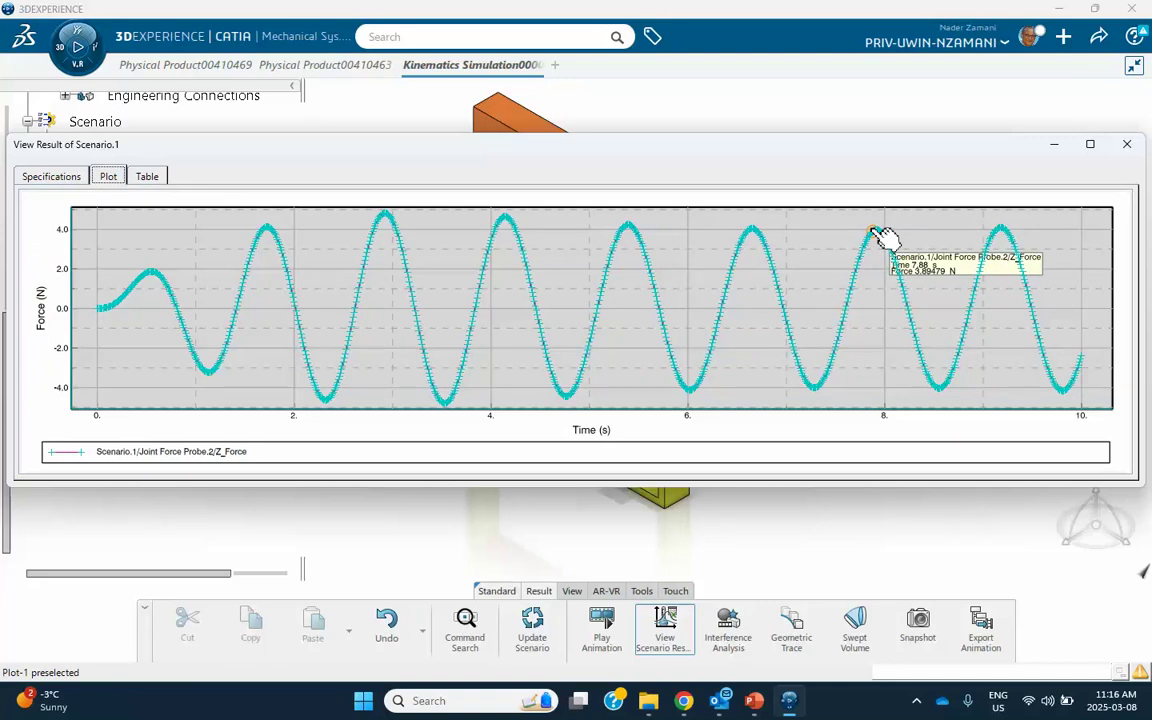
left_click(754, 700)
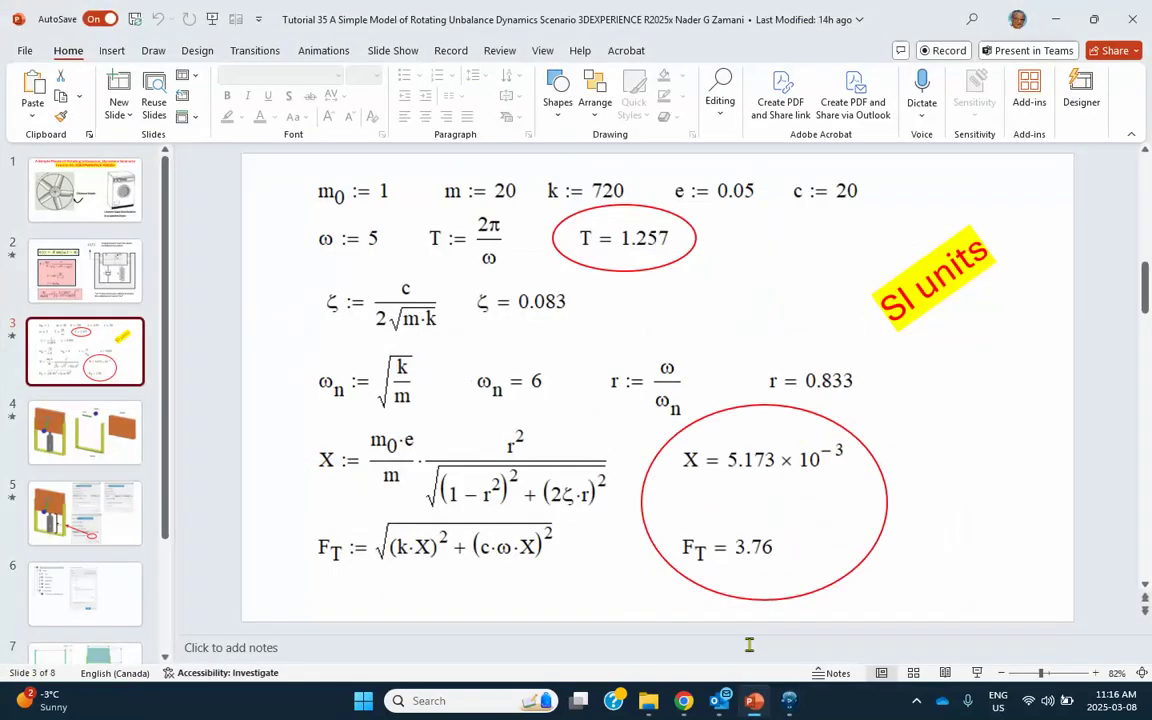